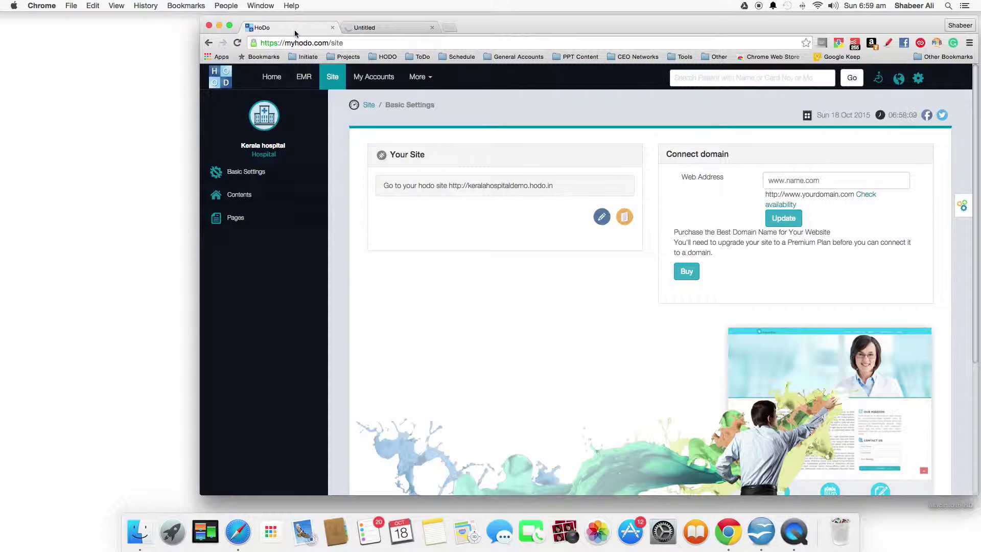
- View the published demo site at keralahospitaldemo.hodo.in and select its full web address
click(390, 27)
click(331, 43)
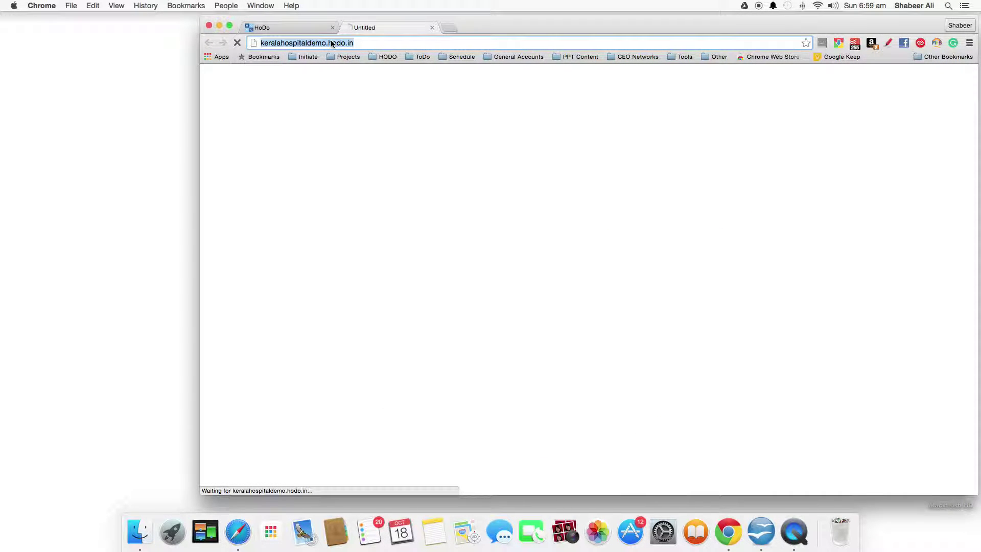
click(252, 27)
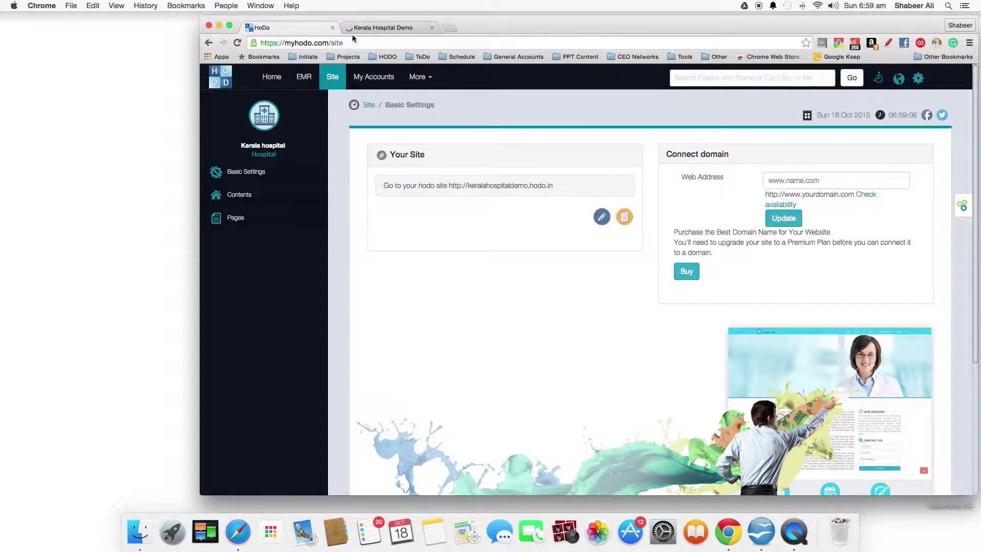
click(353, 30)
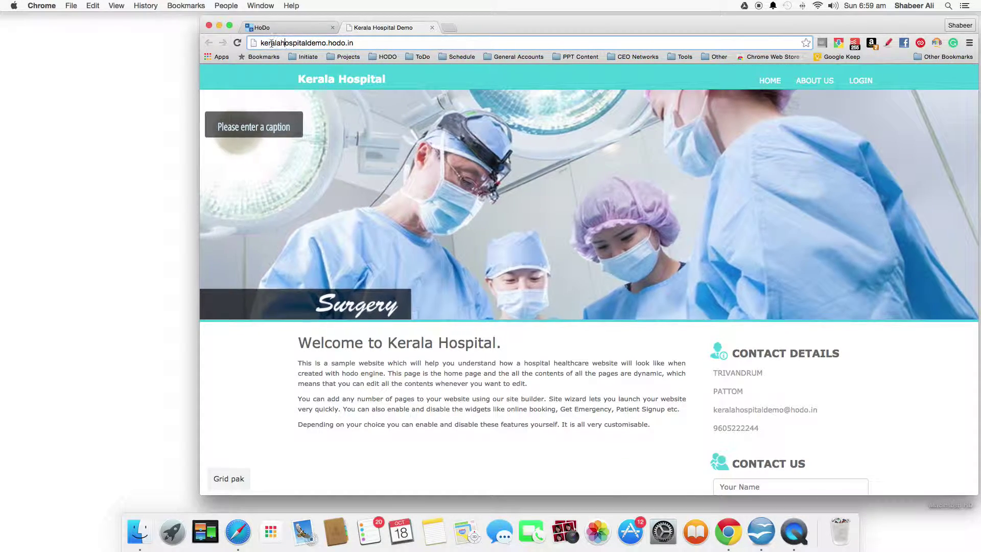
drag(261, 43, 357, 43)
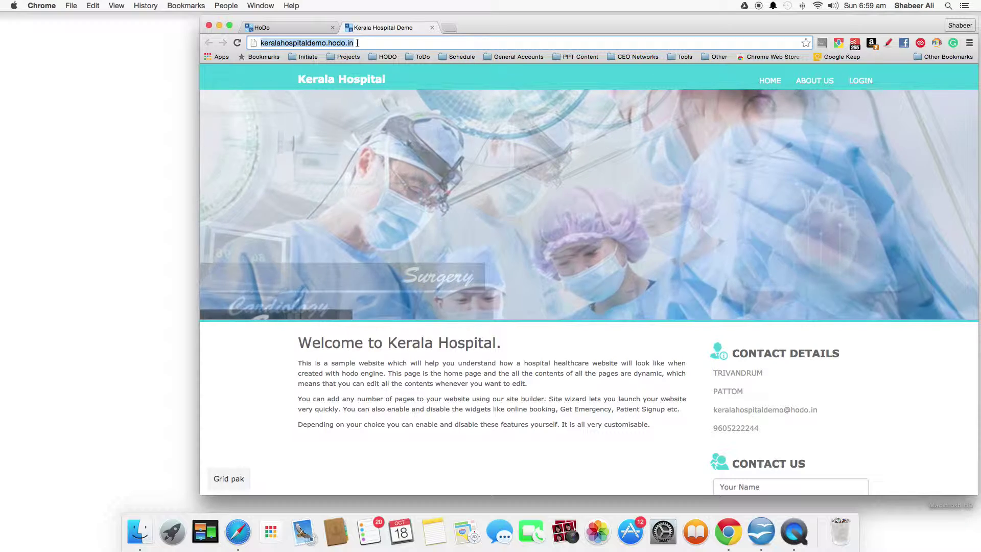
key(ctrl+shift+Tab)
click(805, 182)
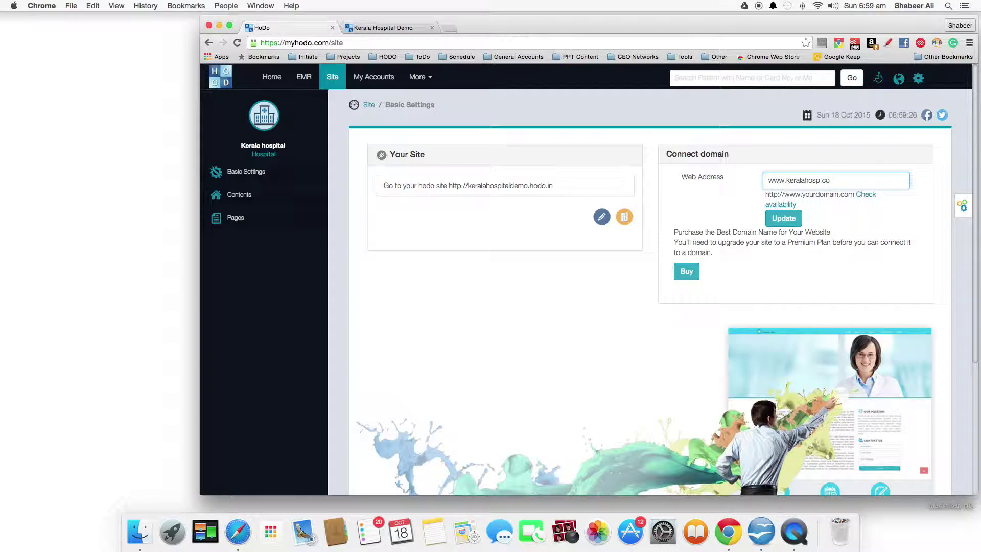
click(862, 194)
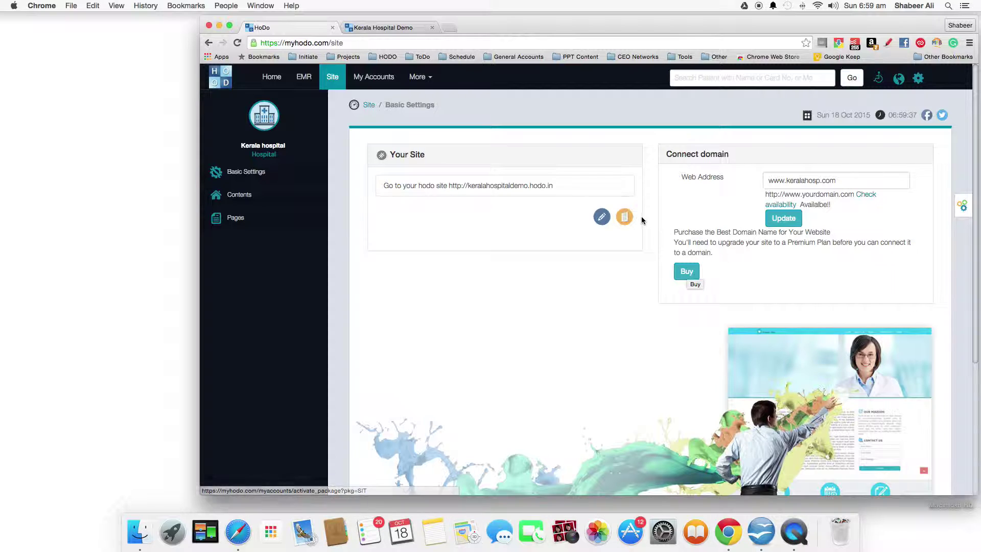
- Examine the layout and contents of the published Kerala Hospital Demo home page
click(495, 190)
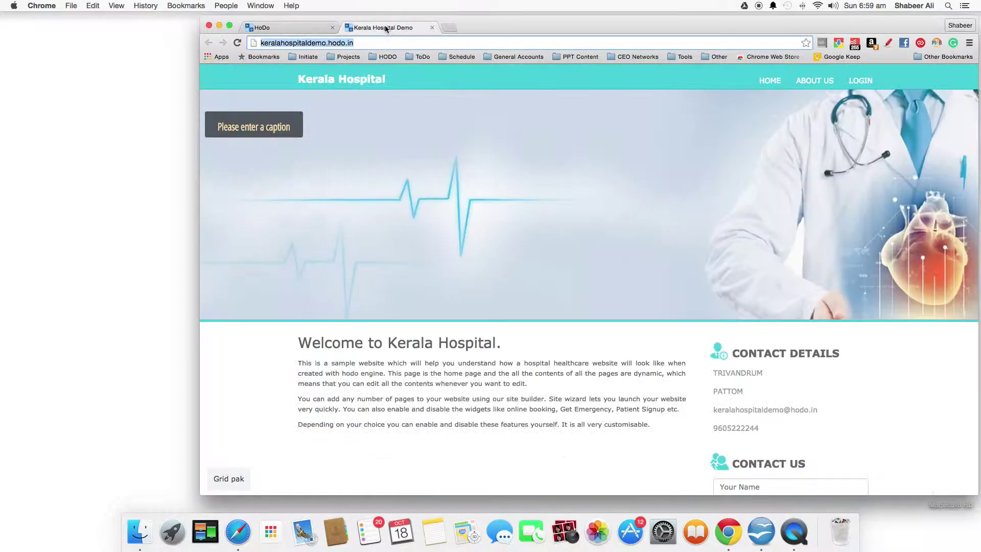
click(370, 43)
click(302, 26)
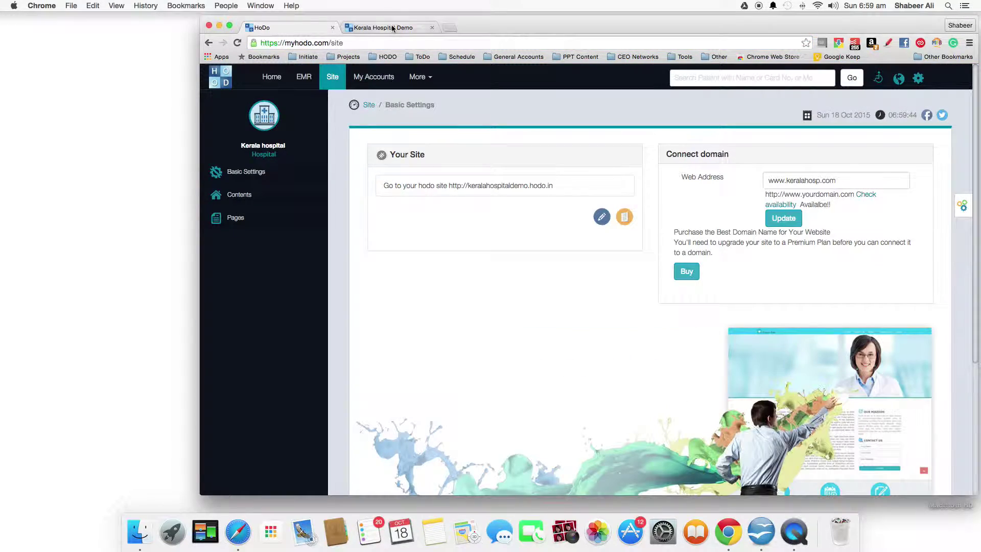
key(ctrl+Tab)
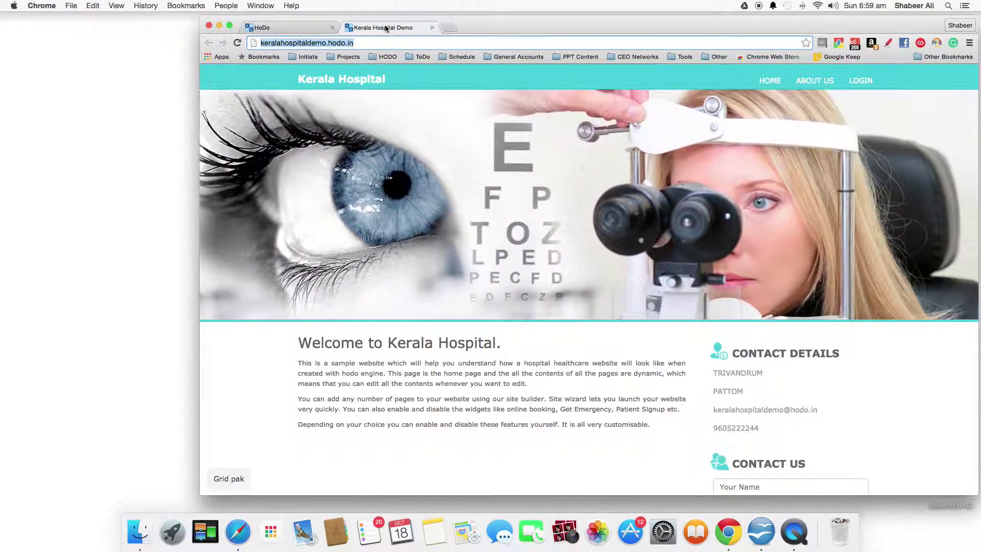
scroll(531, 192, down, 15)
scroll(532, 192, up, 15)
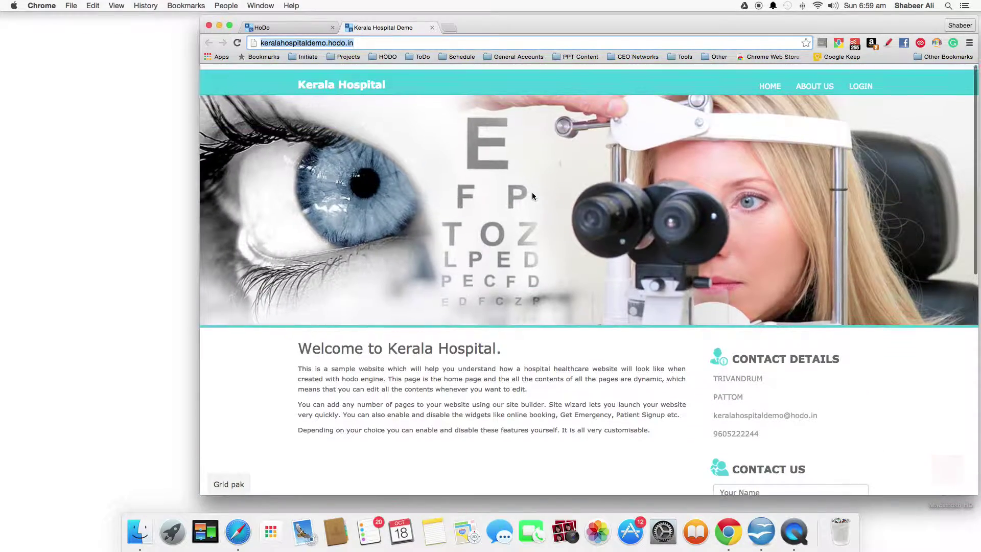
scroll(532, 192, down, 5)
scroll(531, 193, up, 5)
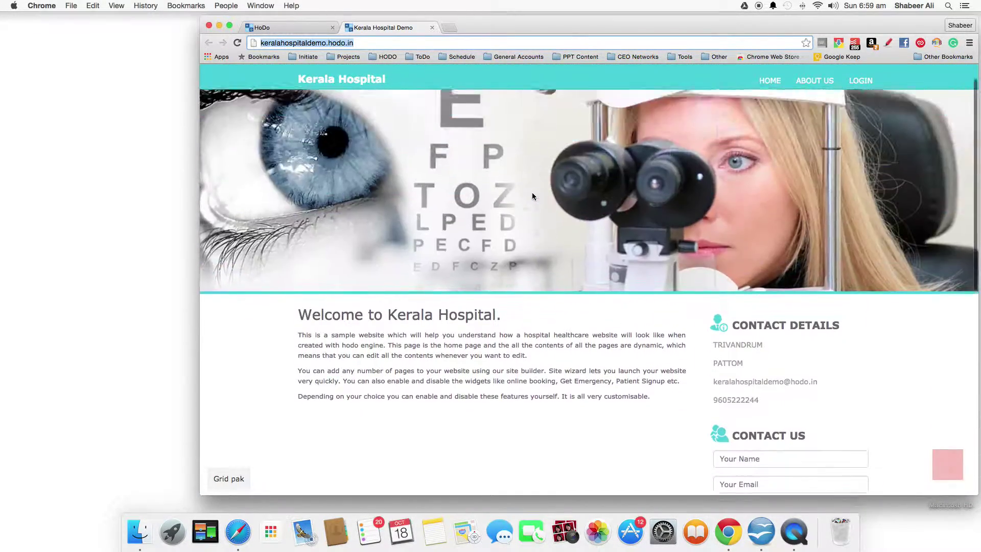
- Open the hospital site for editing in the Site Builder and look over its home page content
click(282, 26)
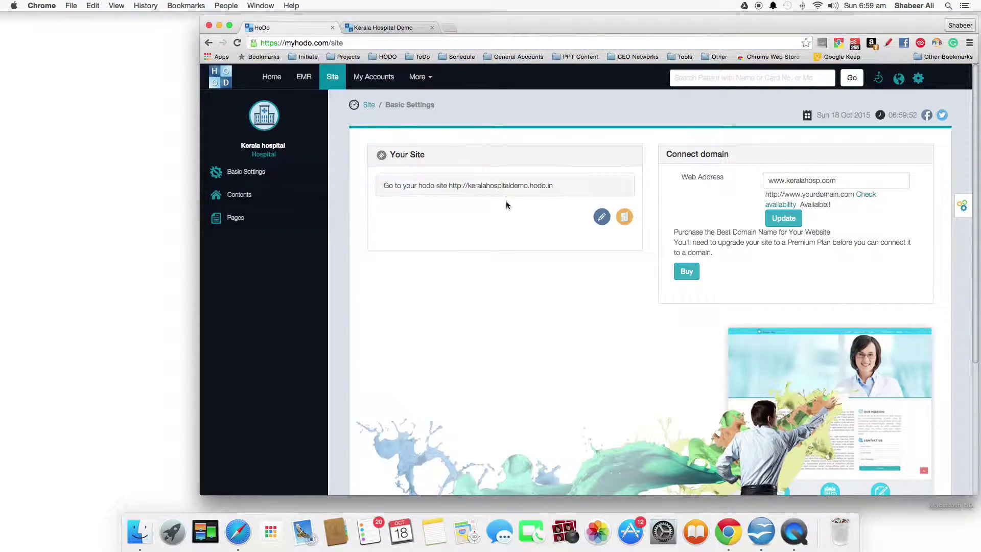
click(600, 217)
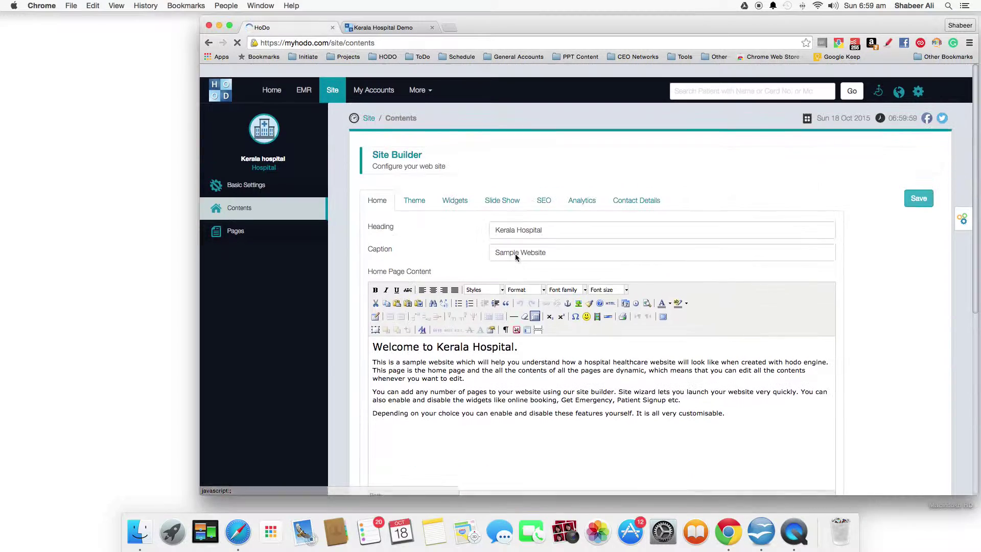
scroll(515, 257, down, 6)
scroll(515, 257, up, 6)
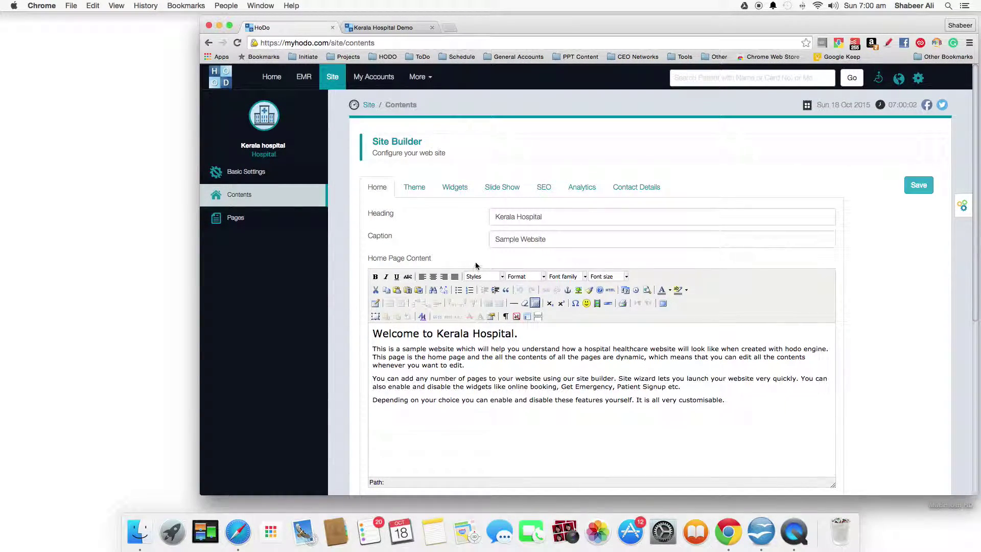
scroll(434, 245, down, 2)
scroll(368, 204, up, 2)
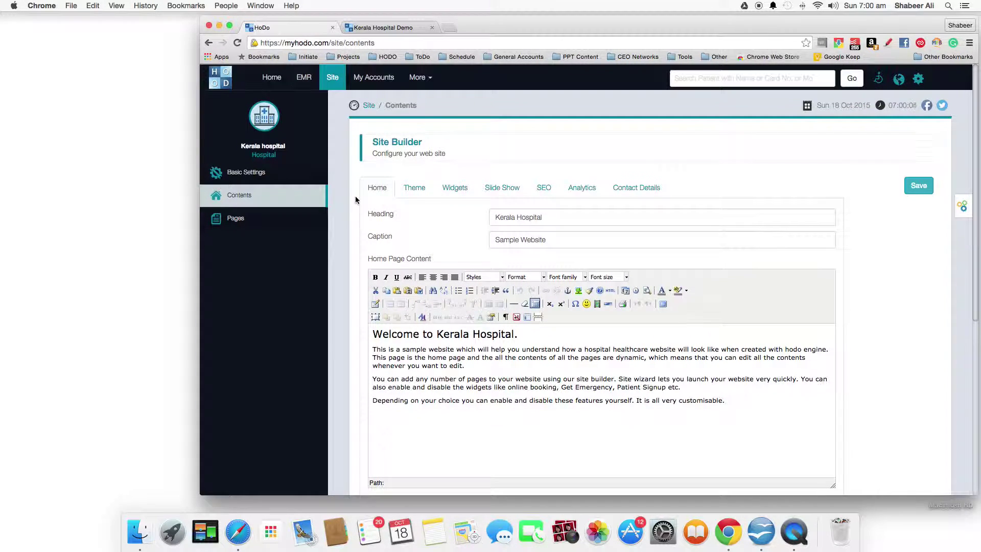
- Review the Theme, Widgets, Slide Show, SEO, Analytics and Contact Details settings, and return to the Home content
click(413, 188)
click(454, 189)
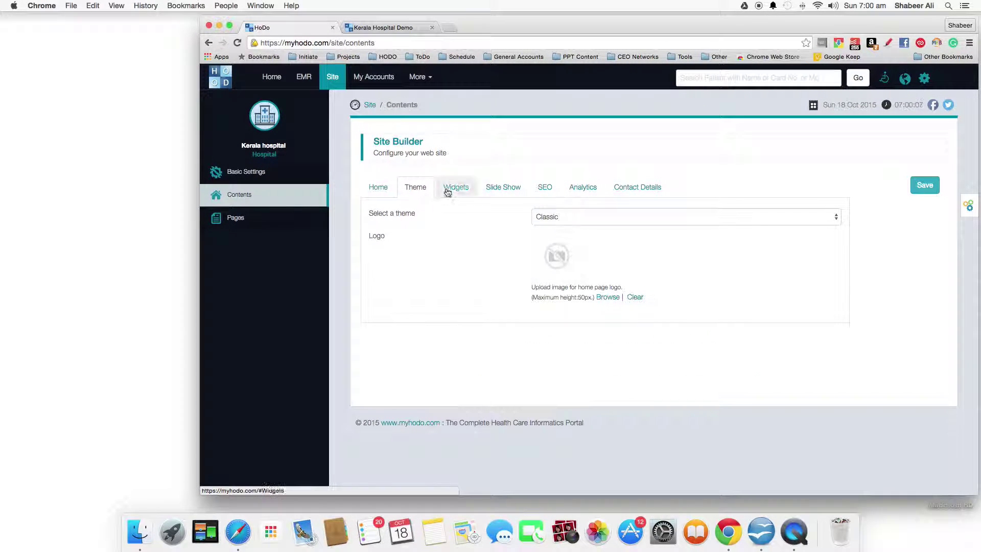
click(498, 192)
click(544, 188)
click(583, 189)
click(613, 190)
click(377, 188)
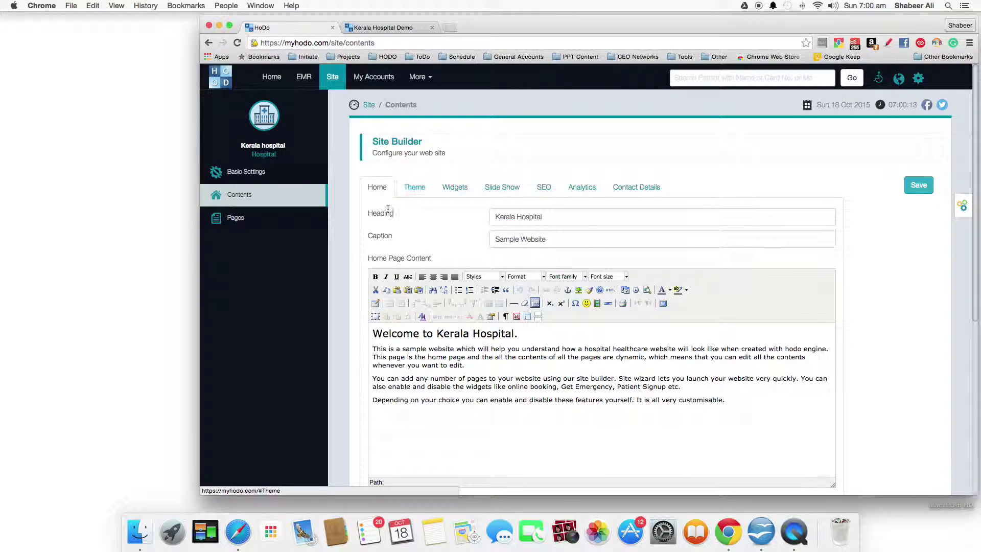
scroll(385, 213, down, 1)
scroll(382, 216, down, 2)
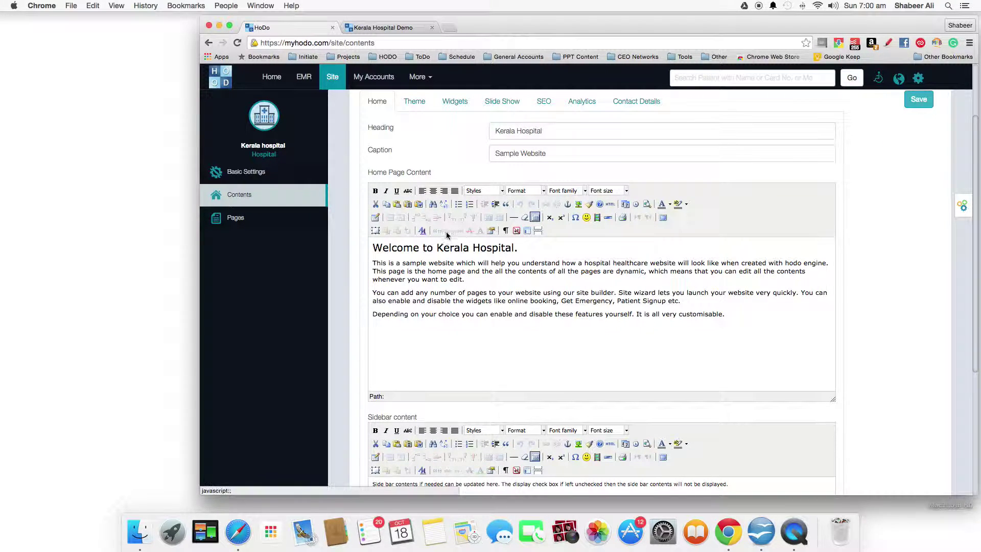
scroll(382, 197, up, 3)
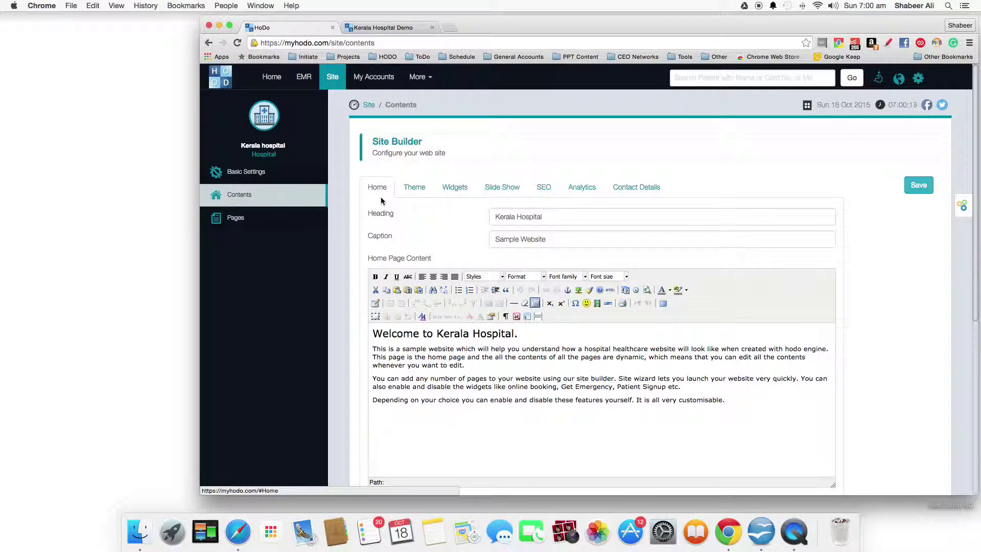
- Select the home page heading text and compare it with the title on the published demo site
scroll(380, 201, down, 1)
click(560, 180)
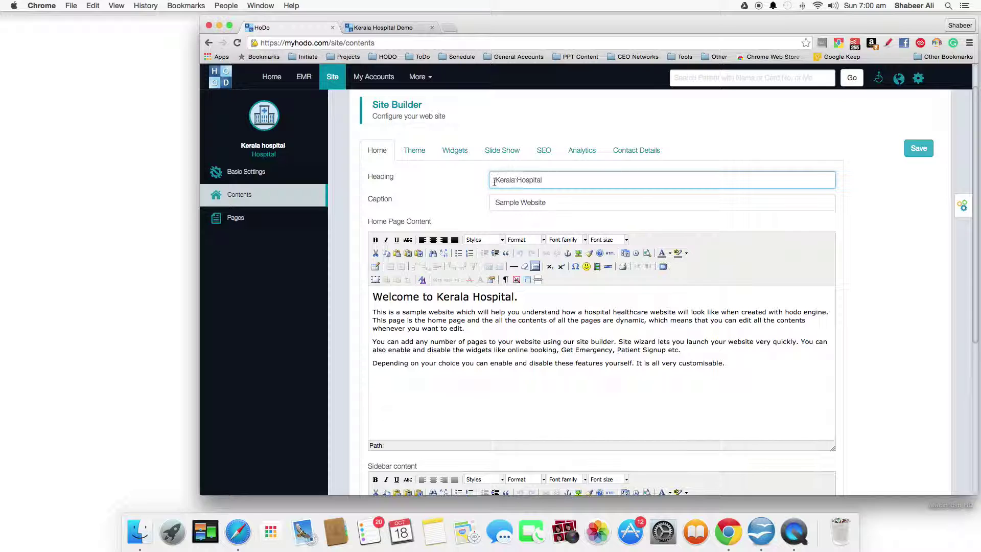
drag(543, 180, 494, 180)
click(380, 27)
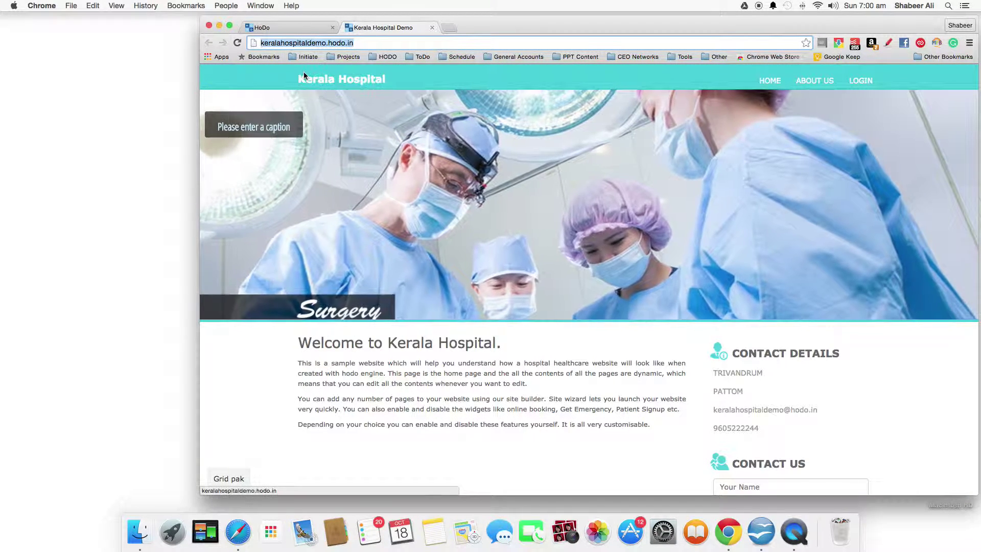
click(278, 28)
- Select the Caption field and look for the matching caption on the published demo home page
click(522, 202)
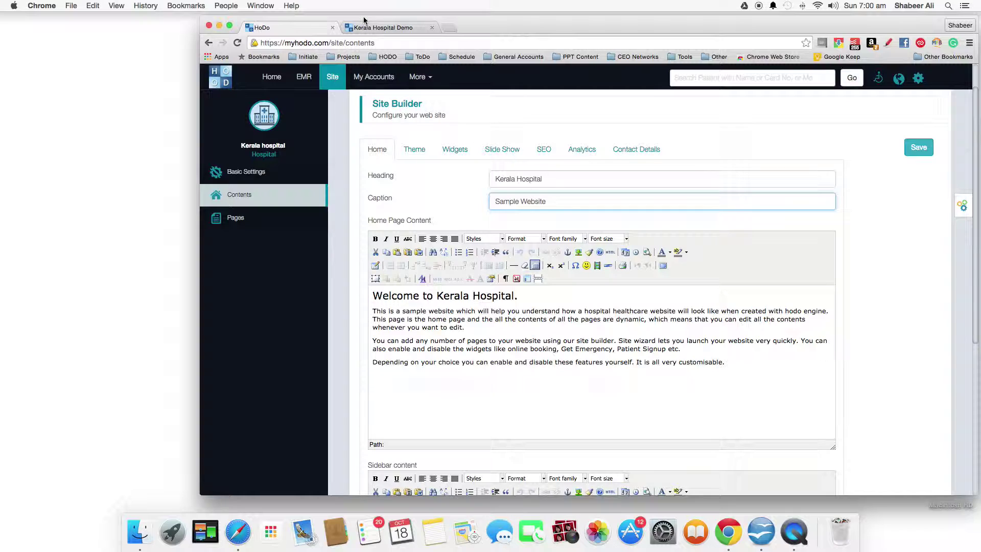
click(388, 28)
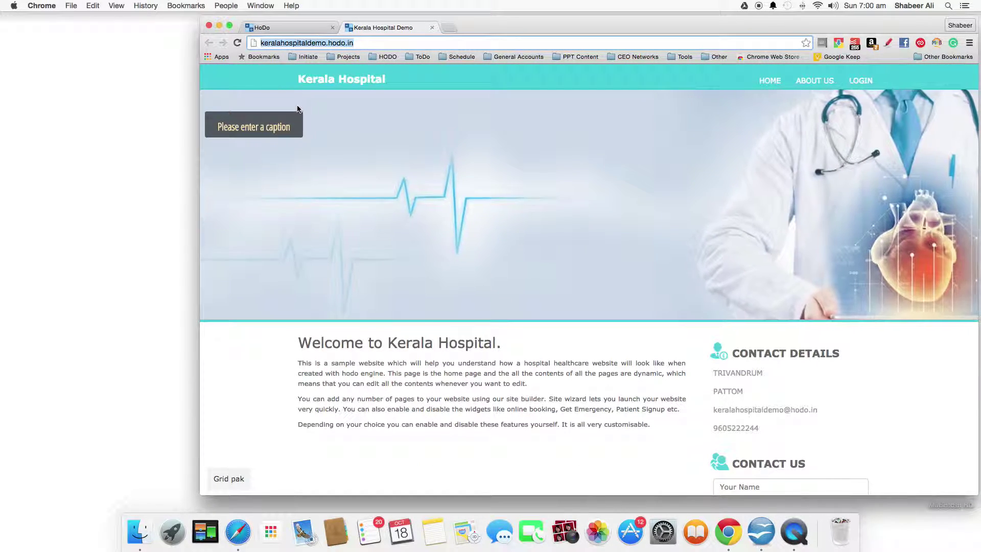
scroll(300, 102, down, 5)
scroll(301, 102, up, 5)
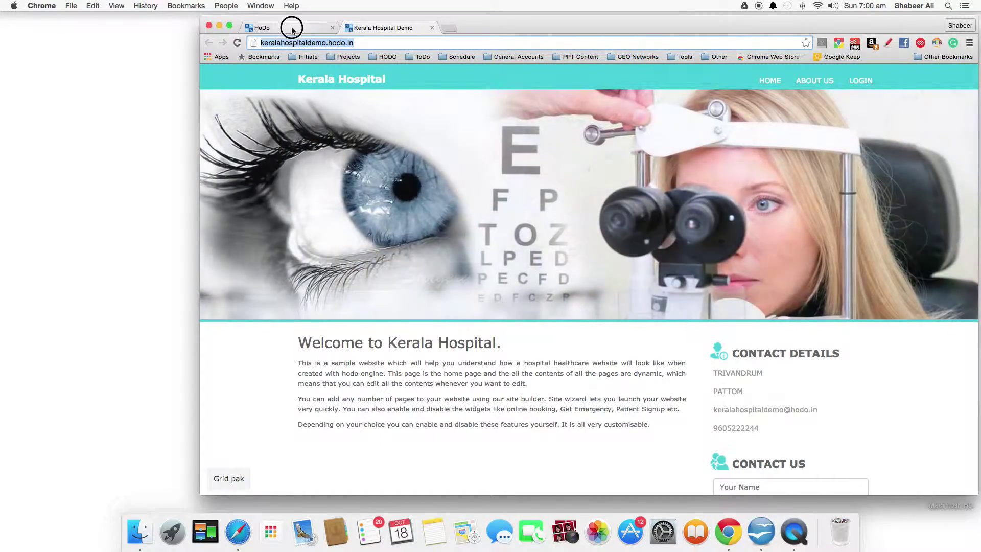
click(291, 27)
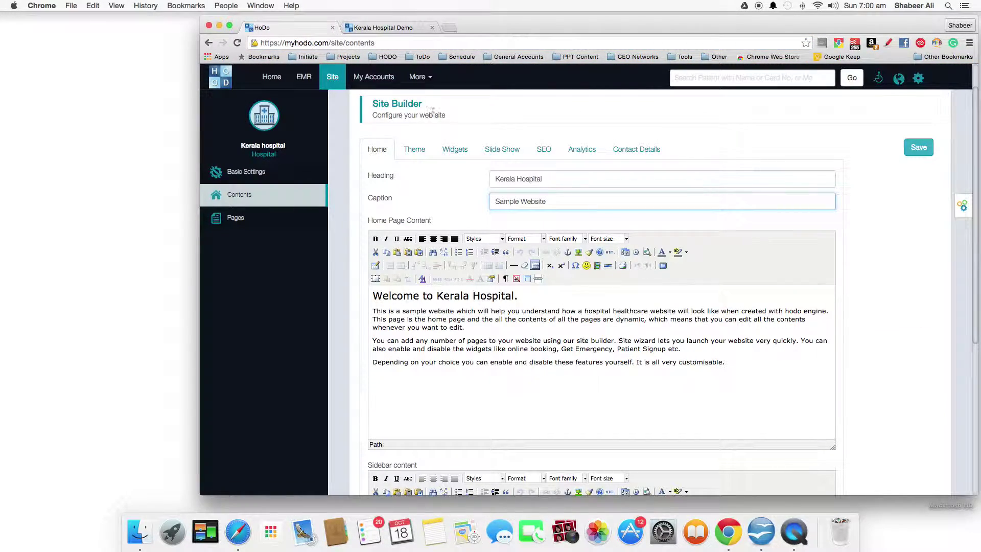
click(384, 28)
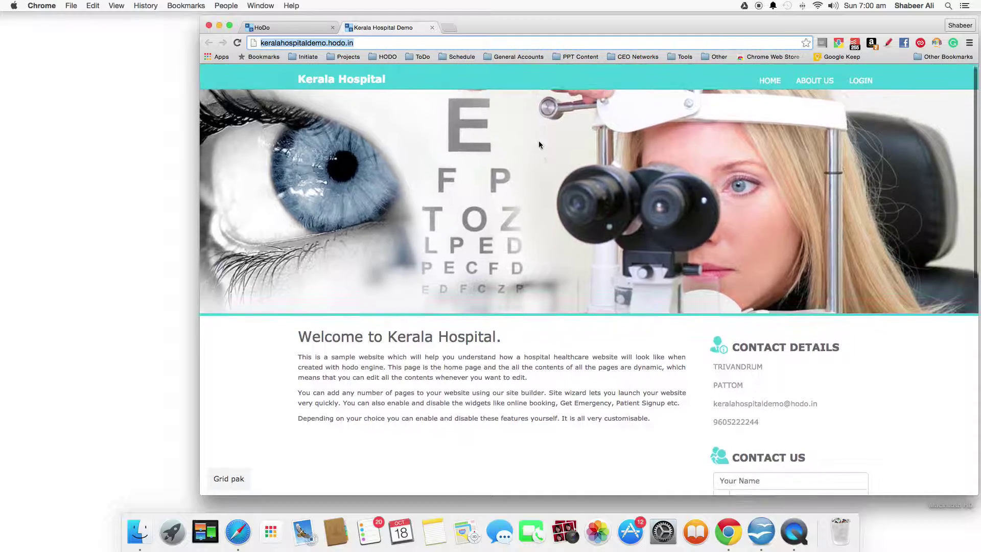
scroll(538, 145, down, 10)
scroll(538, 145, up, 10)
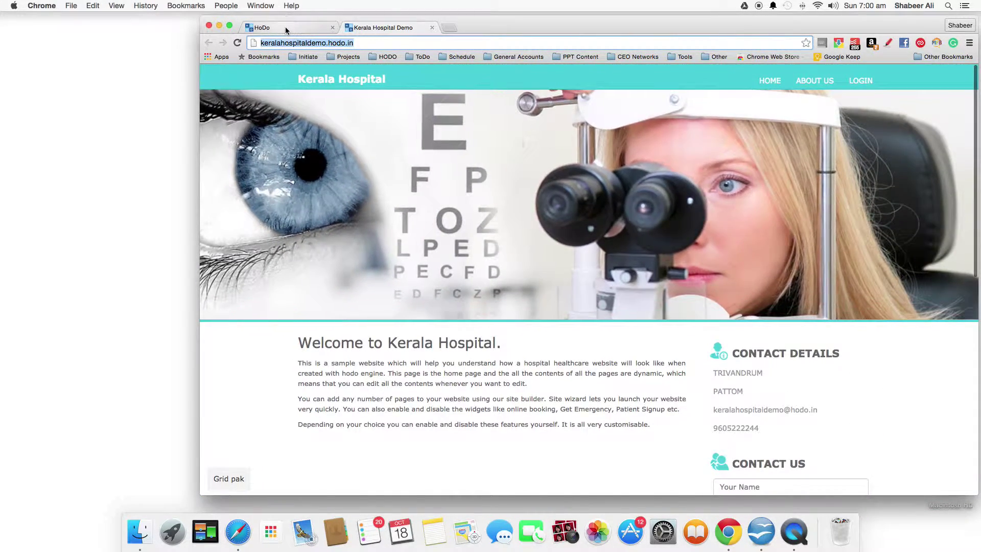
click(288, 27)
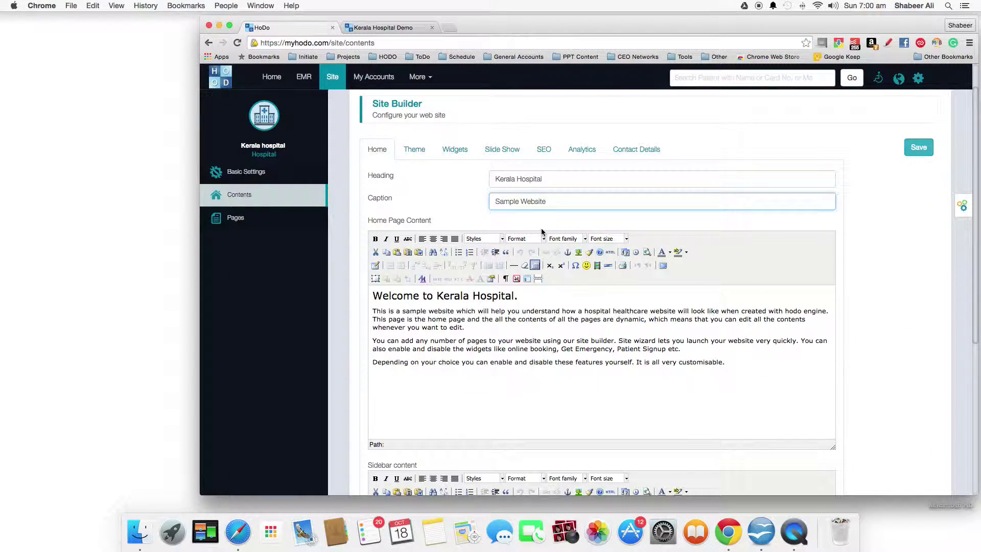
- Try adding a blank line below the "Welcome to Kerala Hospital." heading in the home page content
scroll(542, 233, down, 3)
scroll(541, 227, down, 1)
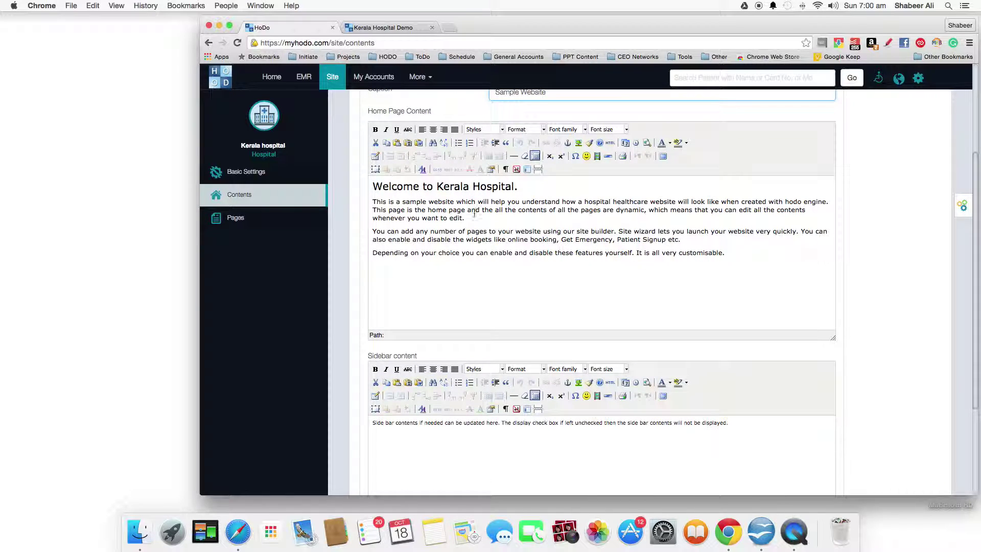
scroll(431, 200, down, 1)
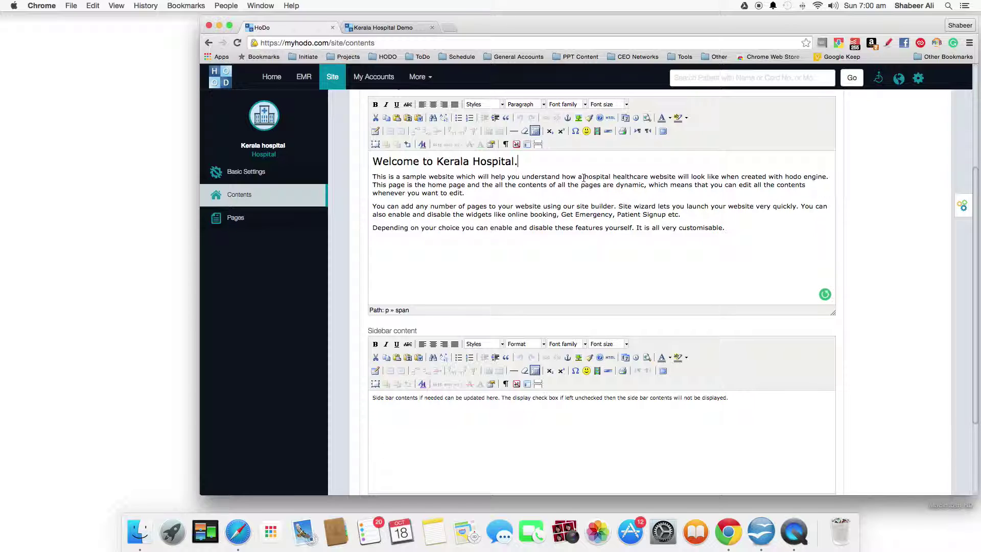
key(Return)
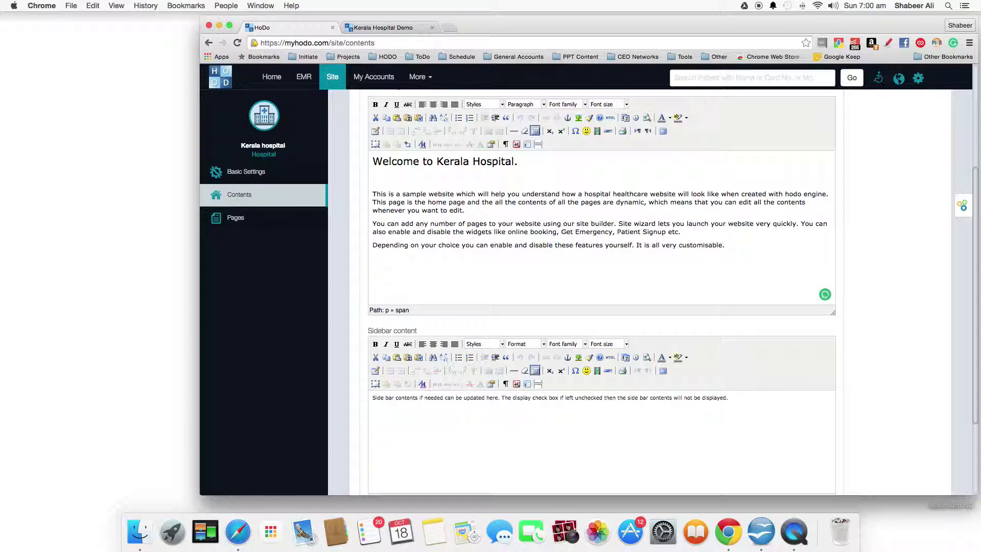
key(BackSpace)
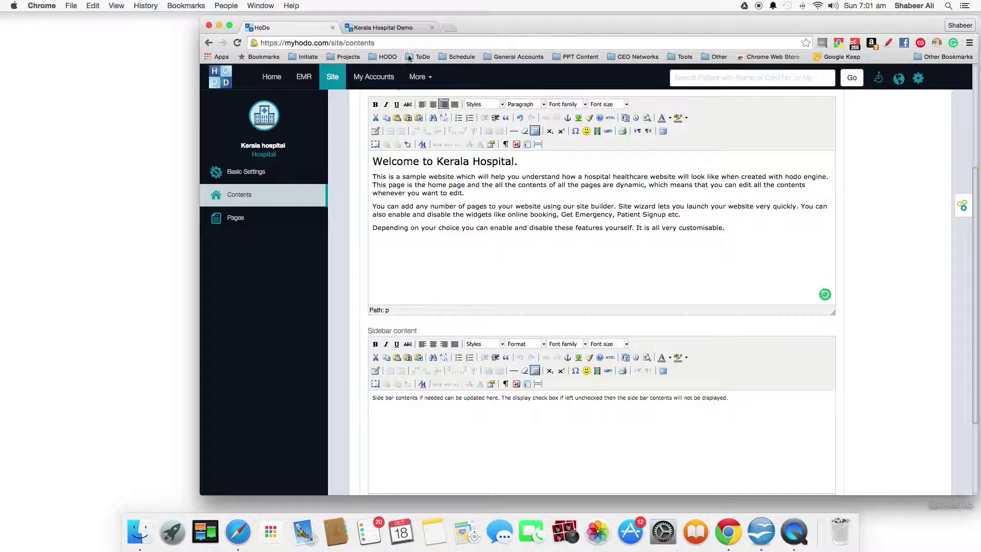
- Check the home page content on the published demo site, and add the line "If you want to add something you can add here." below its last paragraph
click(385, 25)
scroll(505, 197, down, 5)
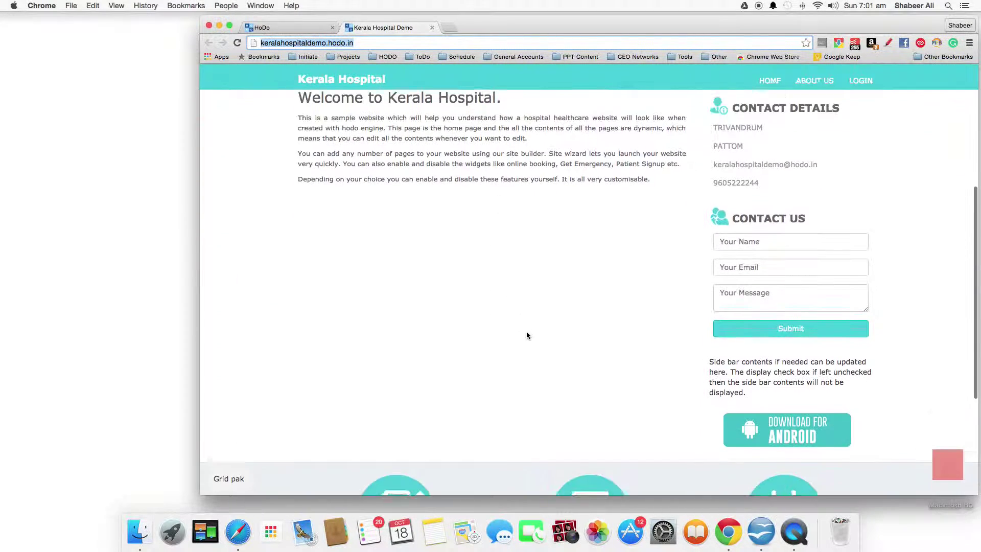
scroll(409, 154, down, 3)
scroll(409, 154, up, 4)
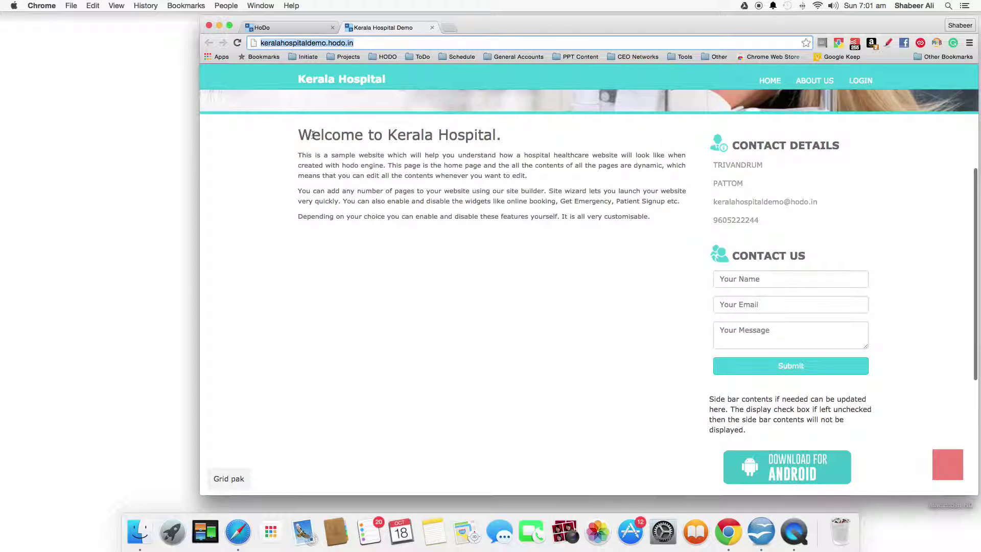
click(270, 29)
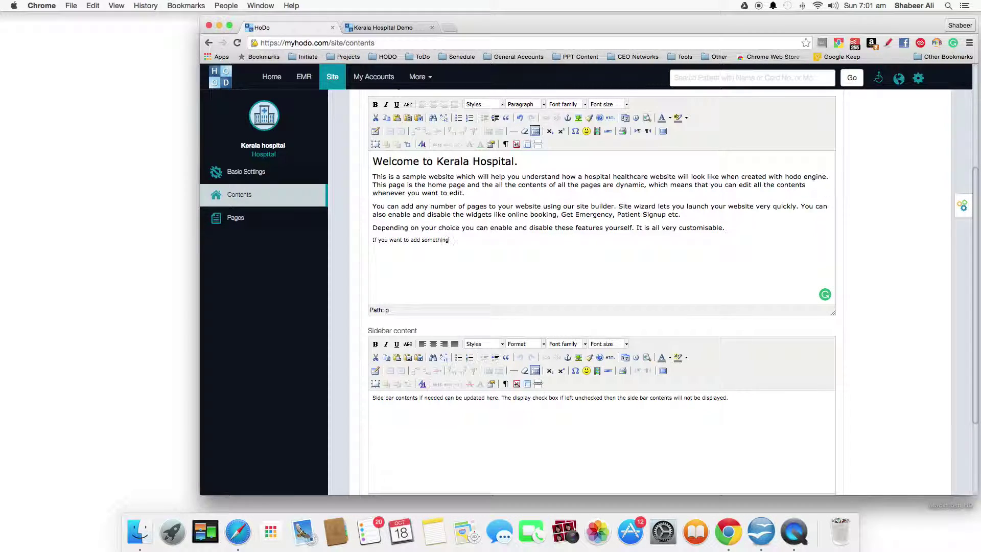
text(an add here.)
- Compare the sidebar content in the editor with the matching sidebar text on the published demo site
scroll(484, 257, down, 4)
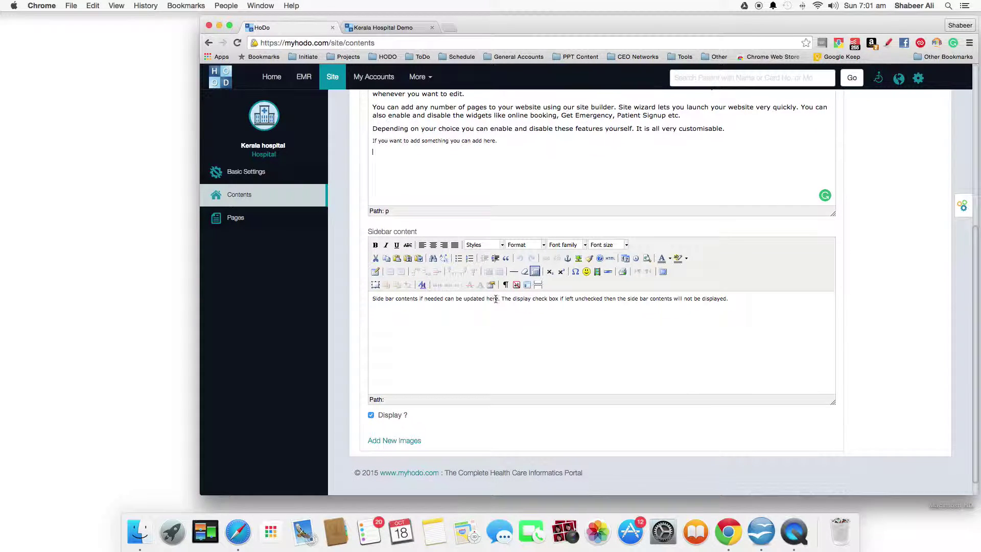
click(510, 310)
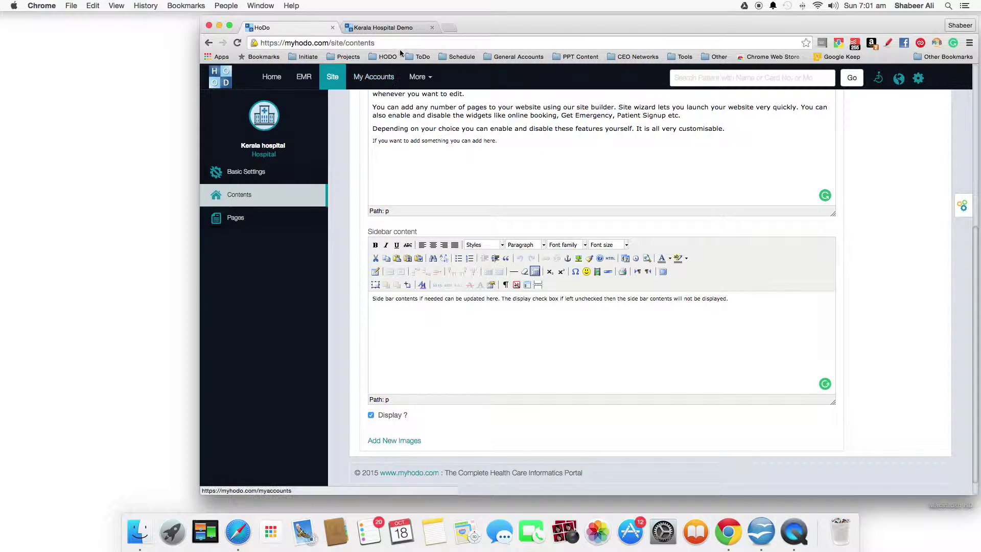
click(381, 27)
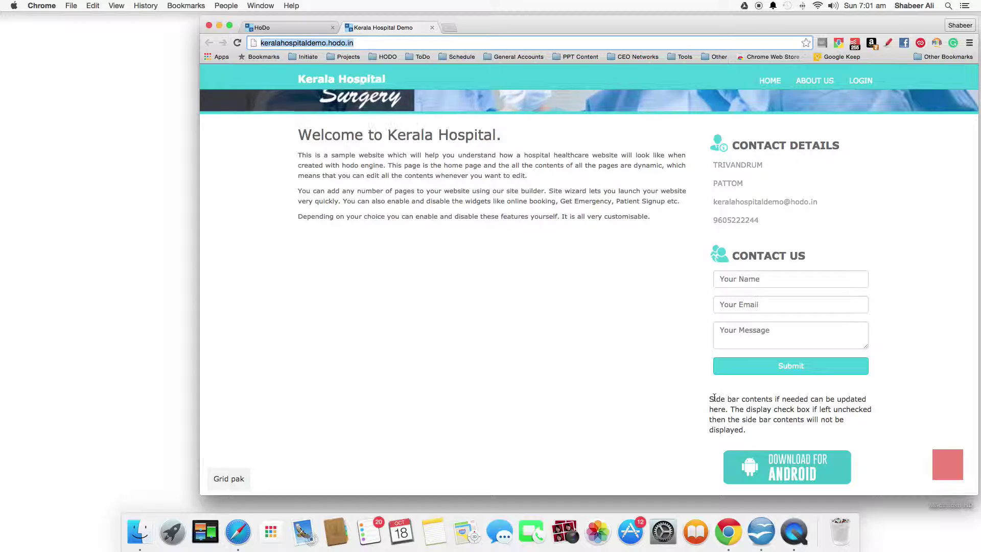
drag(708, 399, 765, 429)
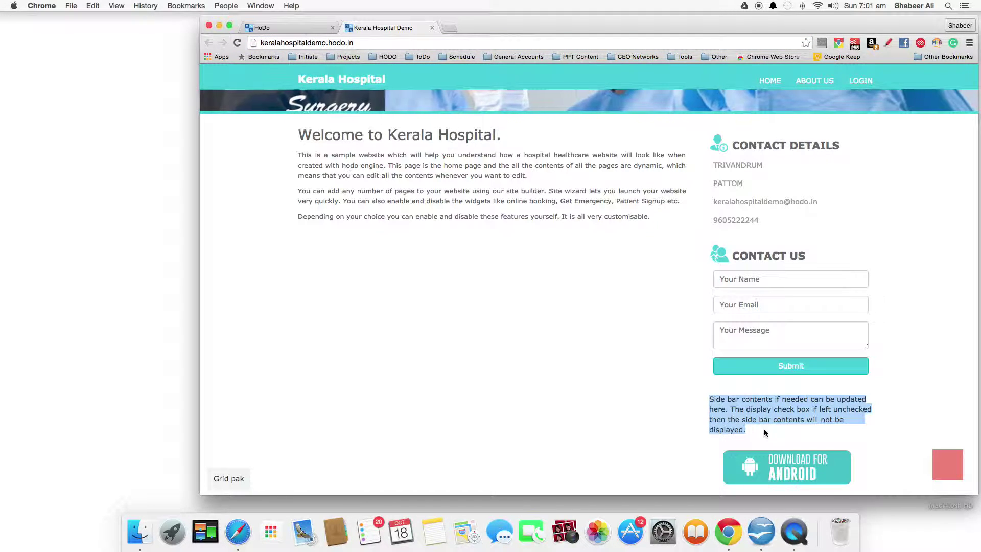
click(526, 255)
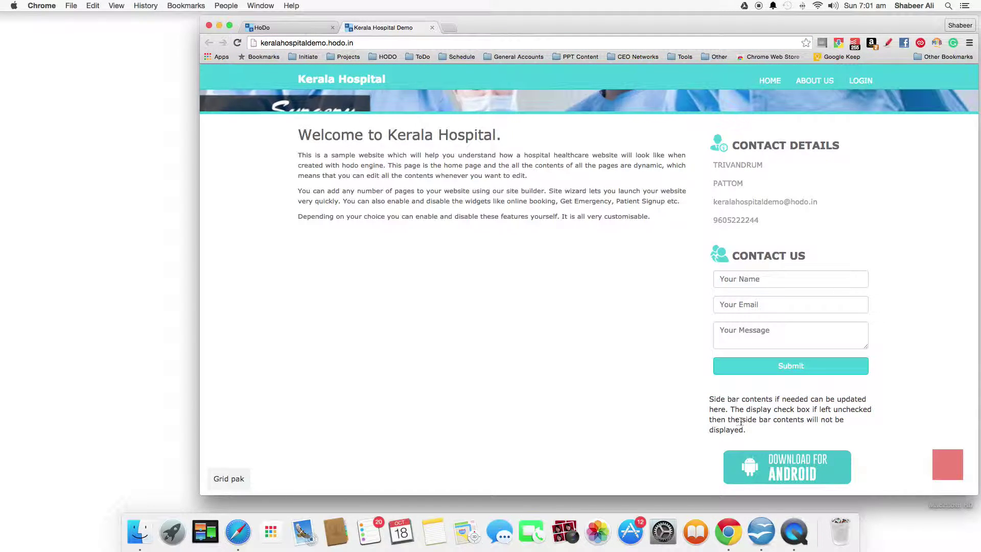
- Try turning the sidebar content's Display option off and back on, and glance at the published demo site
click(290, 28)
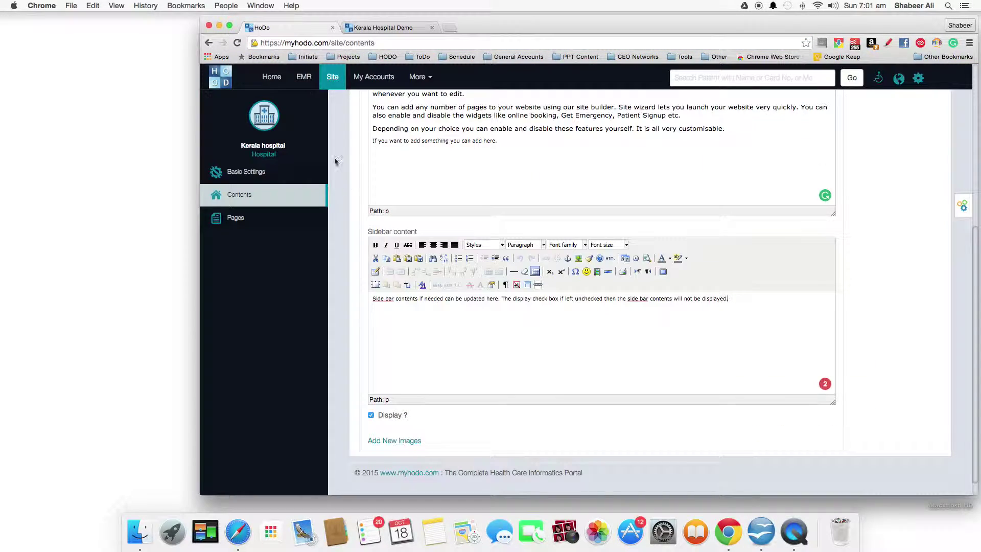
click(371, 416)
click(372, 417)
click(378, 27)
click(303, 29)
- Save the home content changes, leave the old page when asked, and switch to the published demo site
scroll(540, 145, up, 10)
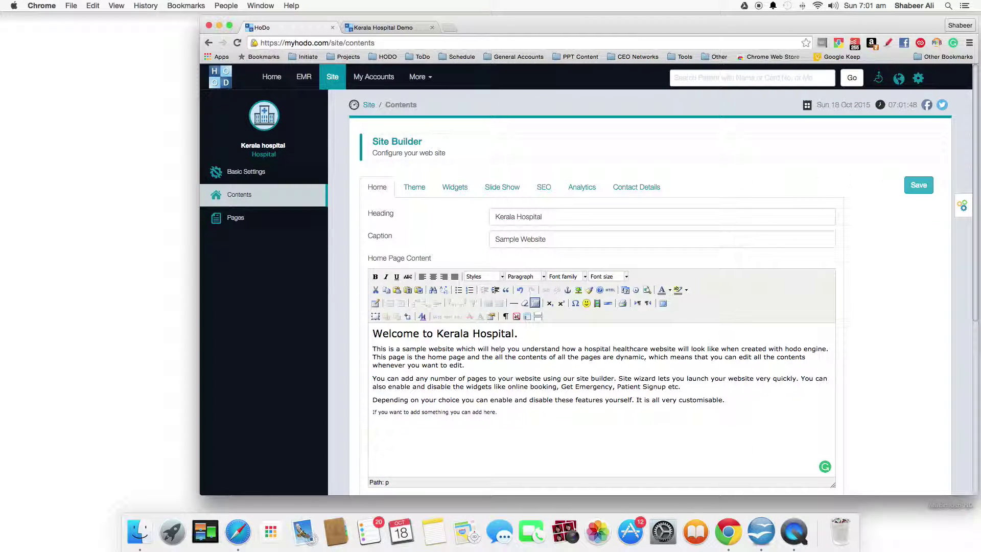
click(911, 189)
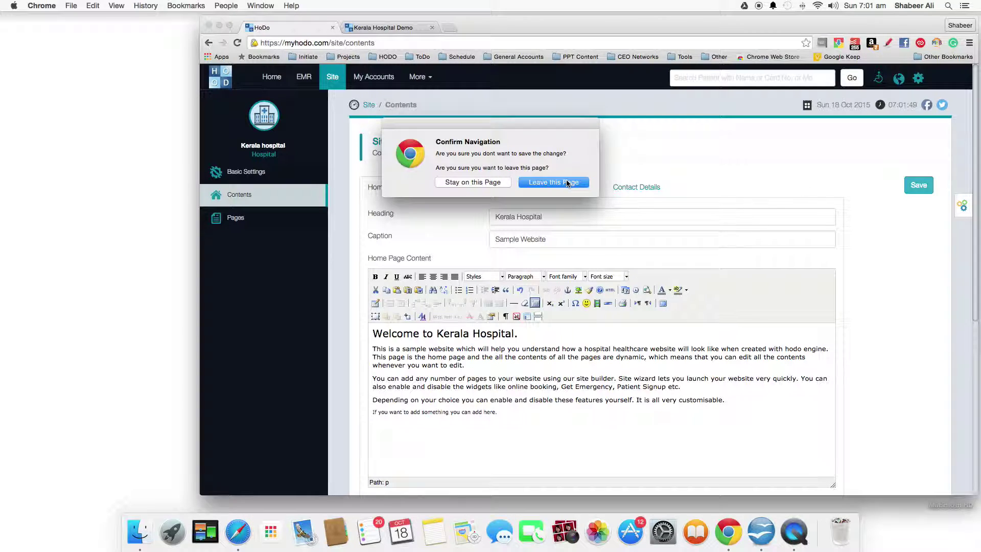
click(567, 182)
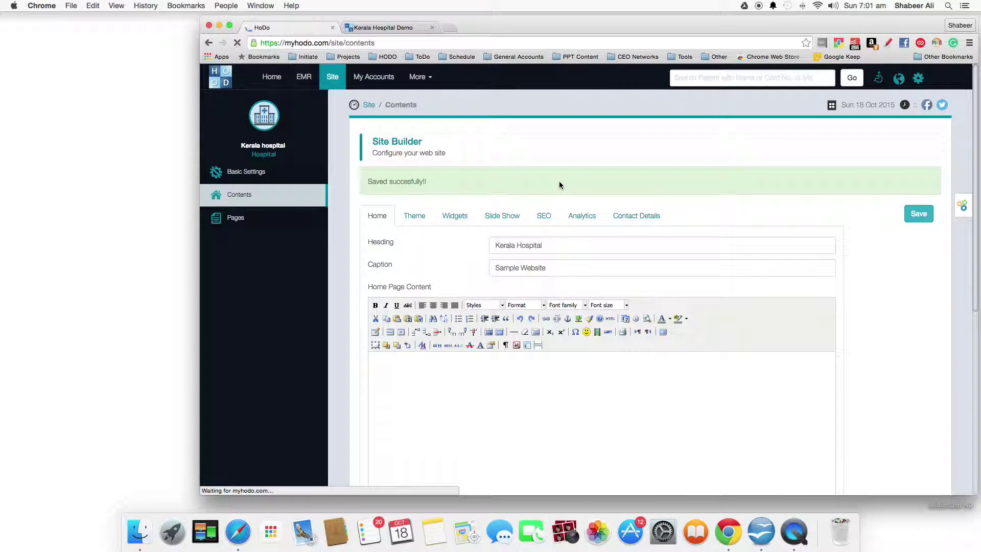
click(383, 28)
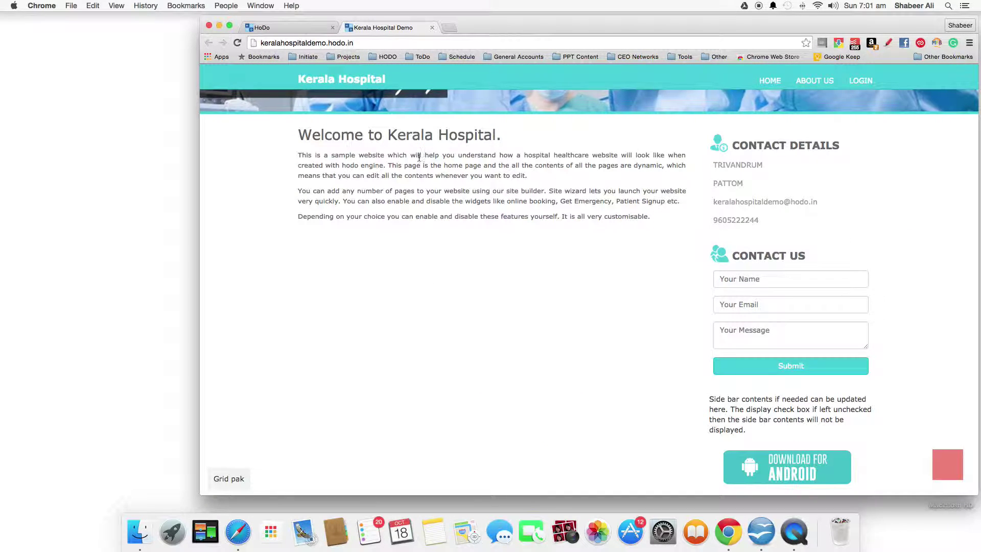
right_click(446, 176)
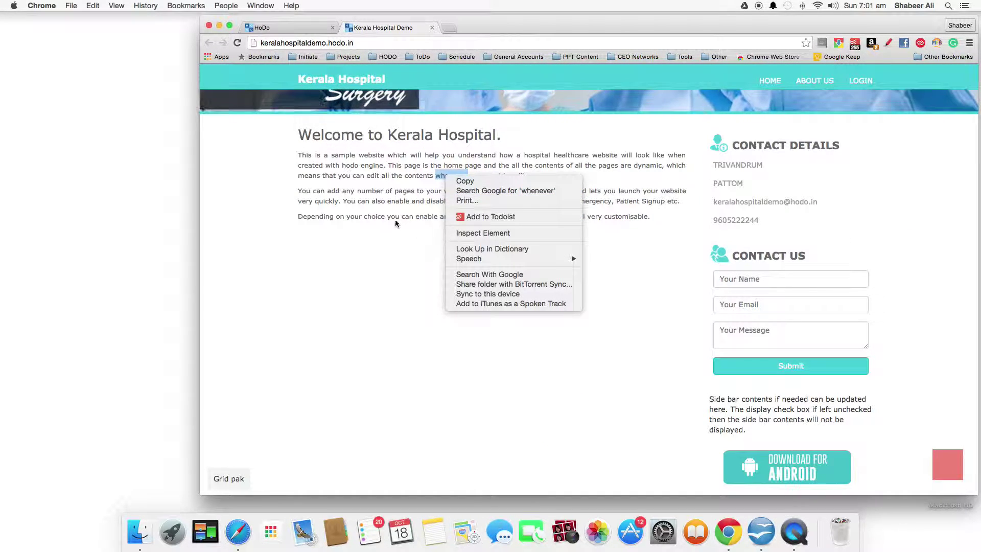
key(Escape)
right_click(429, 175)
key(Escape)
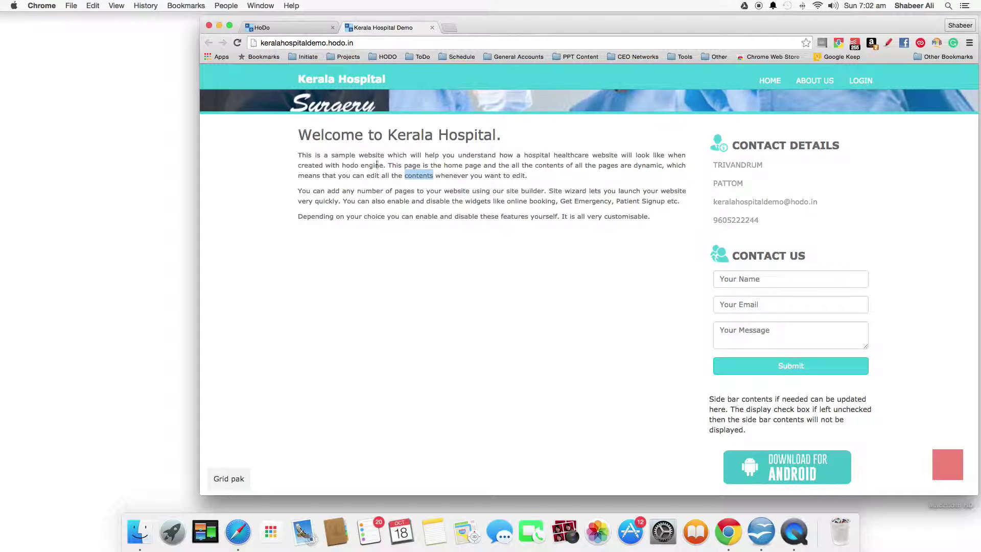
- Reload keralahospitaldemo.hodo.in and expand the browser window to full screen
click(399, 43)
key(Return)
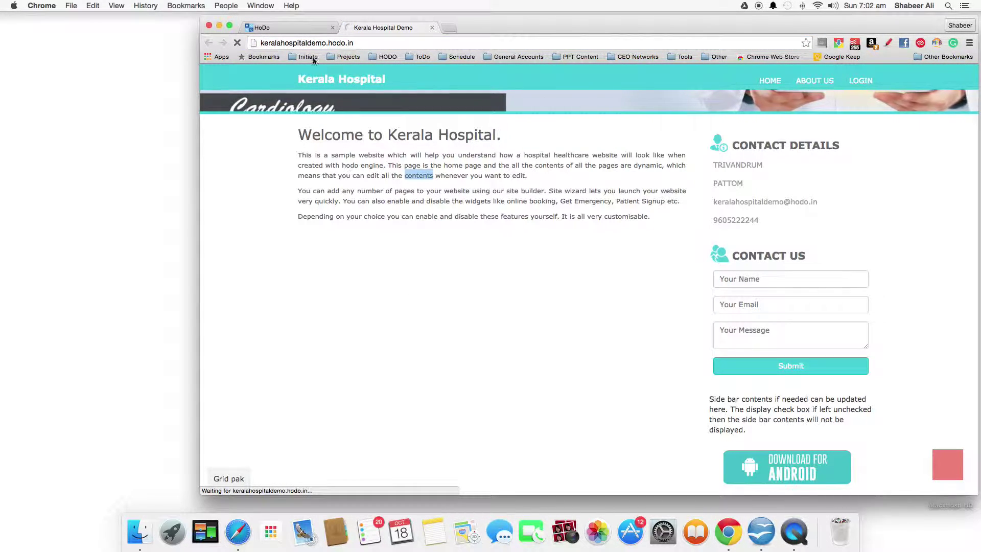
click(230, 25)
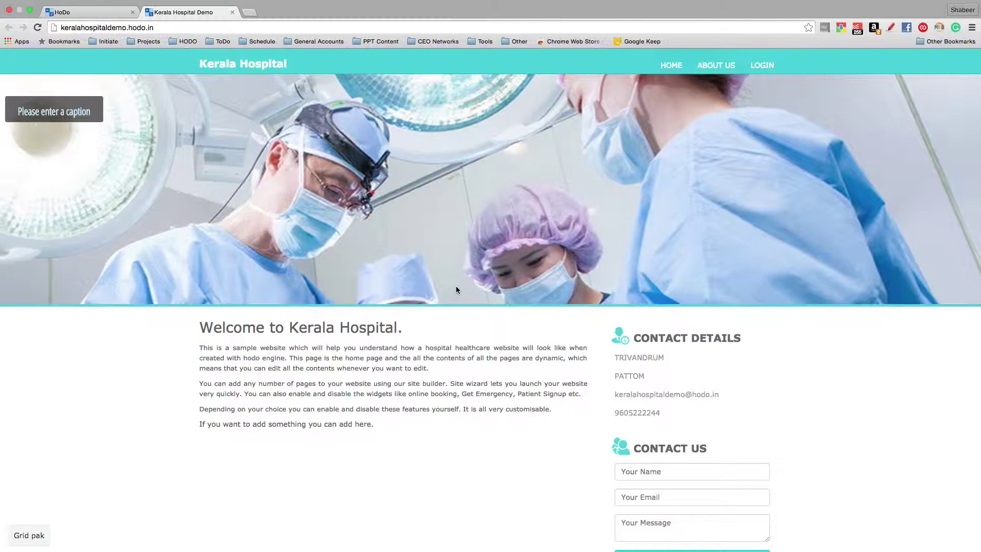
- Highlight the added line and the sidebar text on the published home page to check them
click(211, 424)
drag(211, 423, 375, 437)
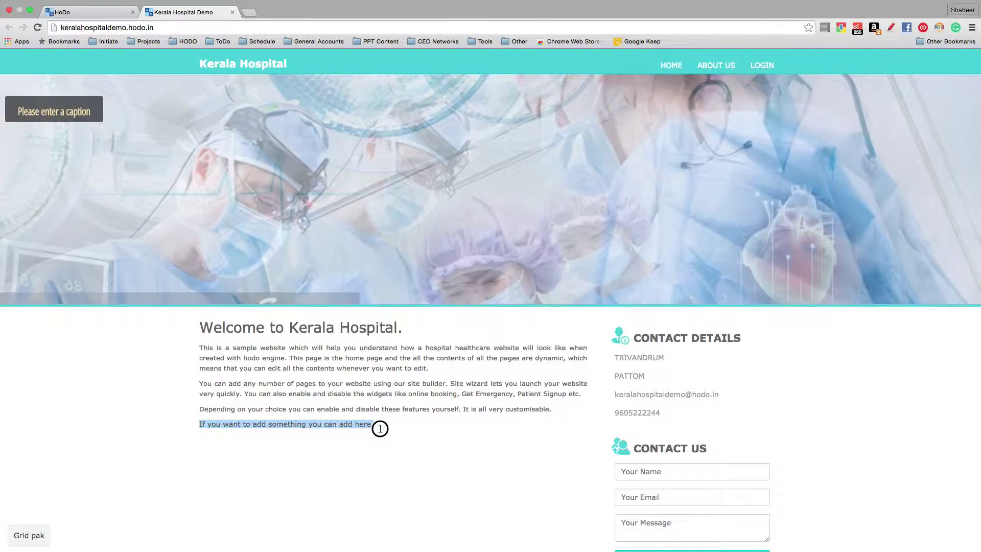
scroll(375, 437, down, 6)
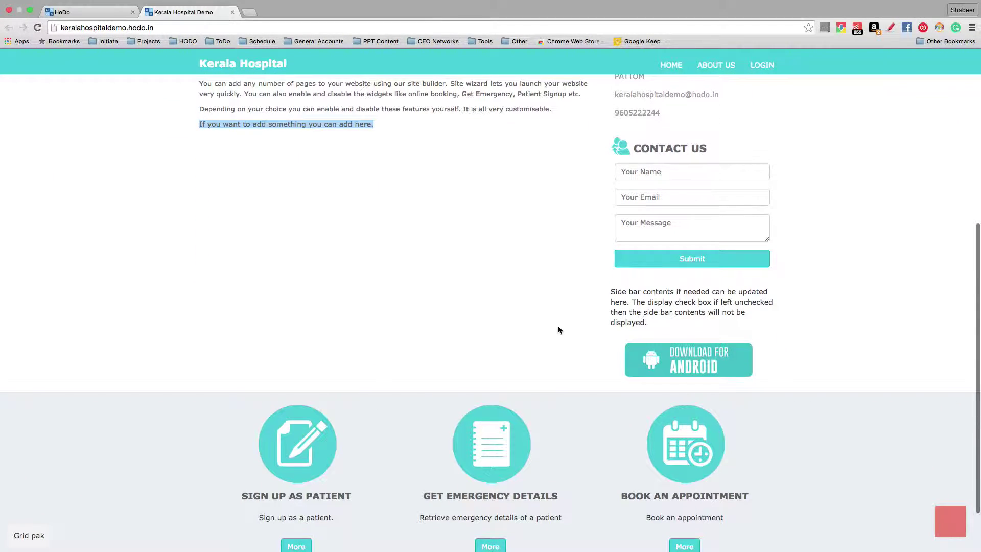
drag(613, 288, 550, 317)
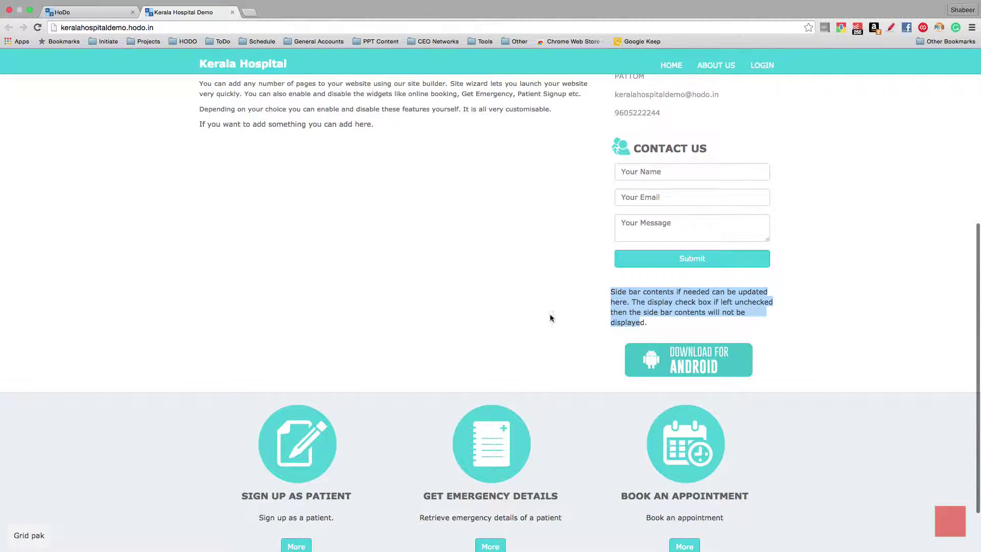
scroll(464, 302, up, 6)
- Return to the Site Builder and review the available themes in the Theme settings, leaving Classic selected
click(88, 12)
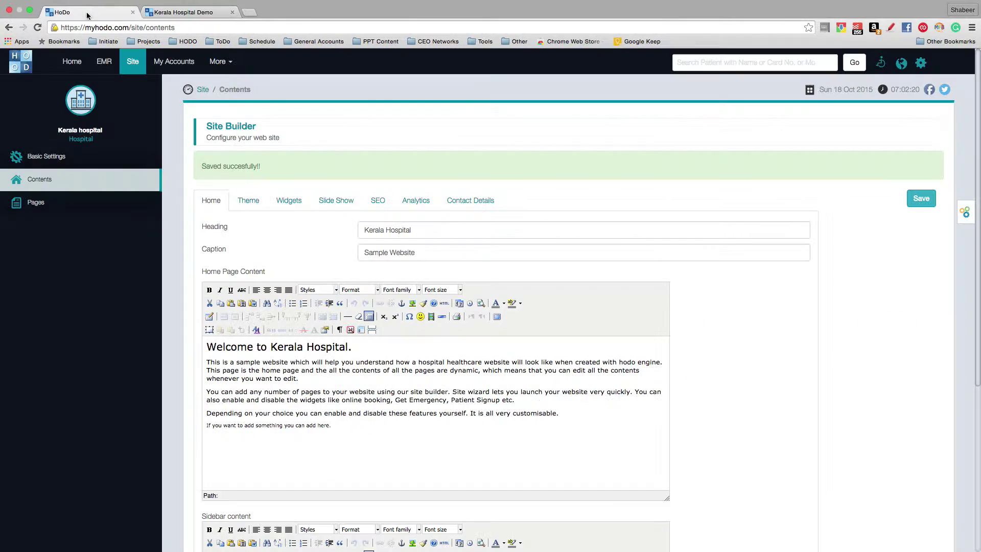
click(250, 200)
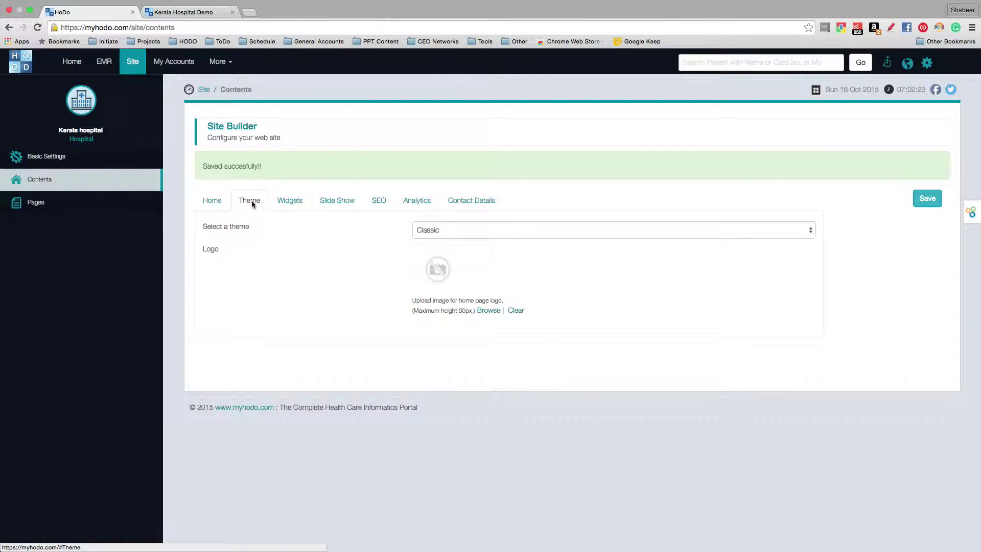
click(496, 229)
click(497, 230)
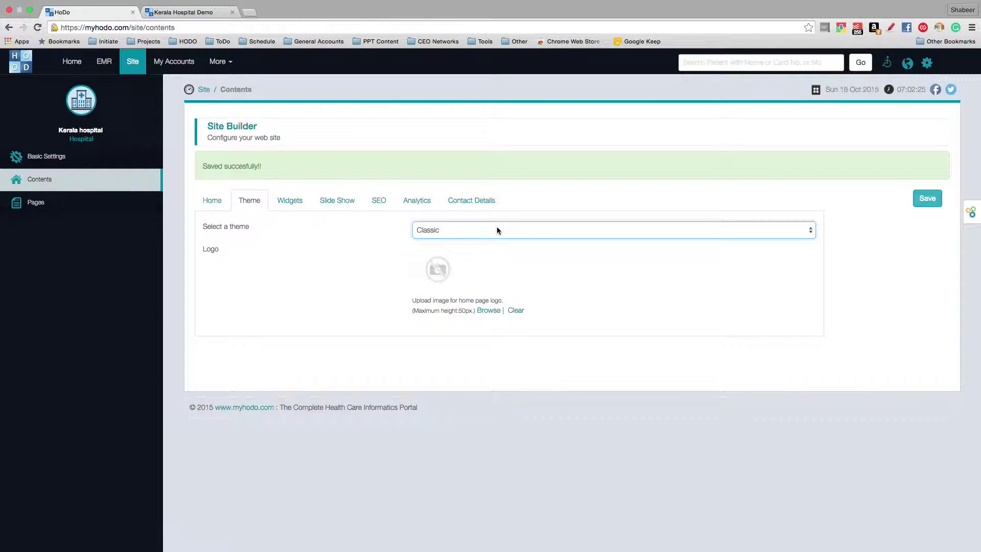
click(497, 231)
click(496, 230)
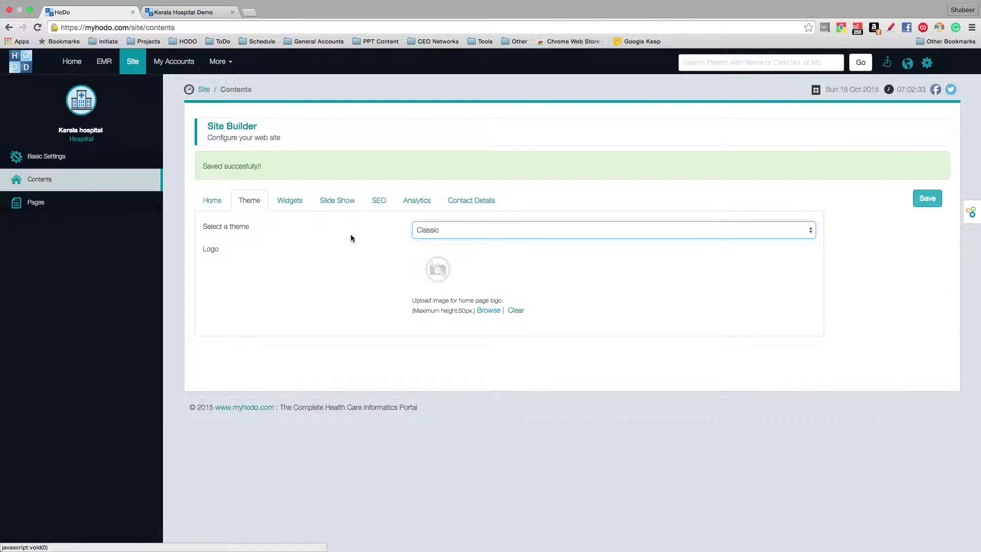
- Open the Widgets settings and try switching the Signup widget to Disabled and back to Enabled
click(296, 201)
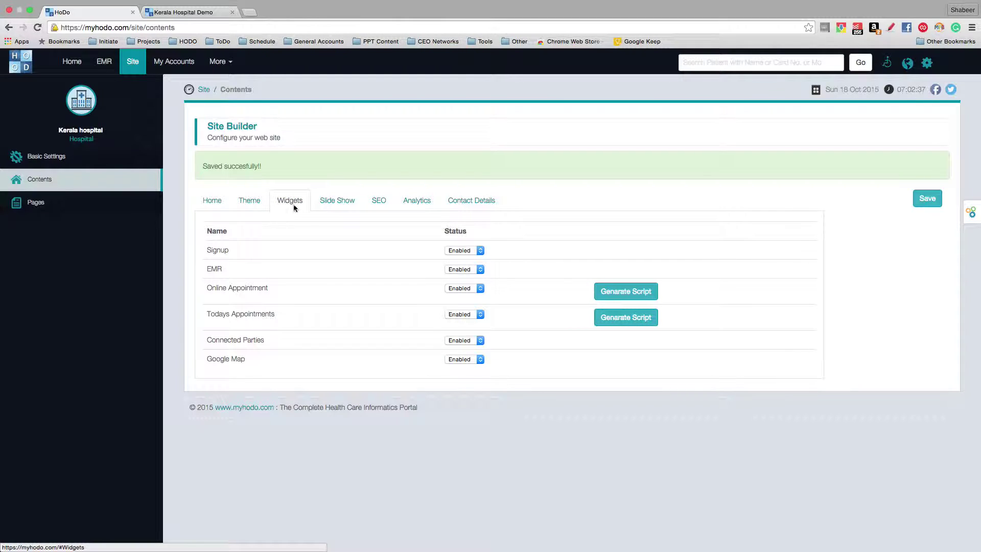
double_click(209, 250)
click(462, 251)
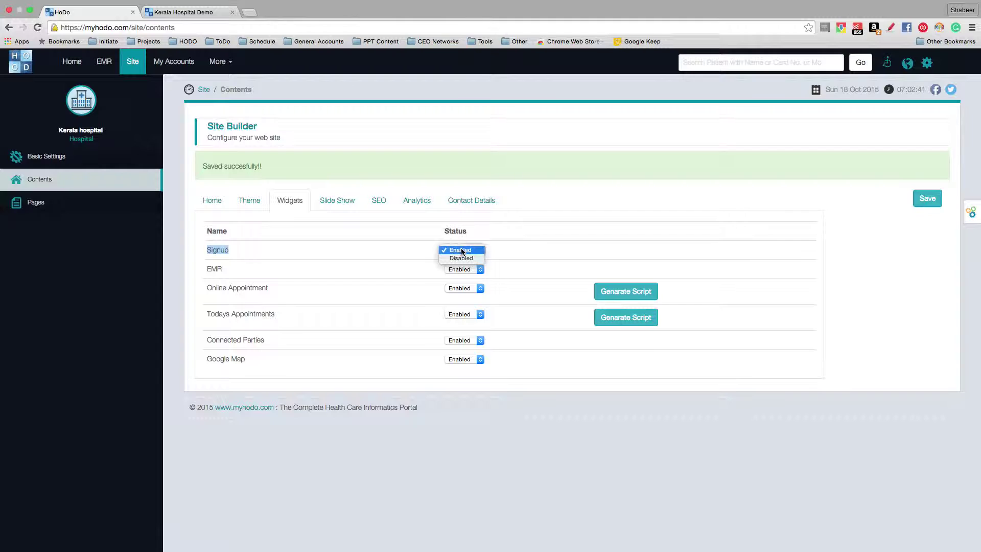
click(461, 258)
click(463, 249)
click(461, 242)
- Try switching the EMR widget to Disabled and back to Enabled
click(474, 270)
click(471, 277)
click(475, 269)
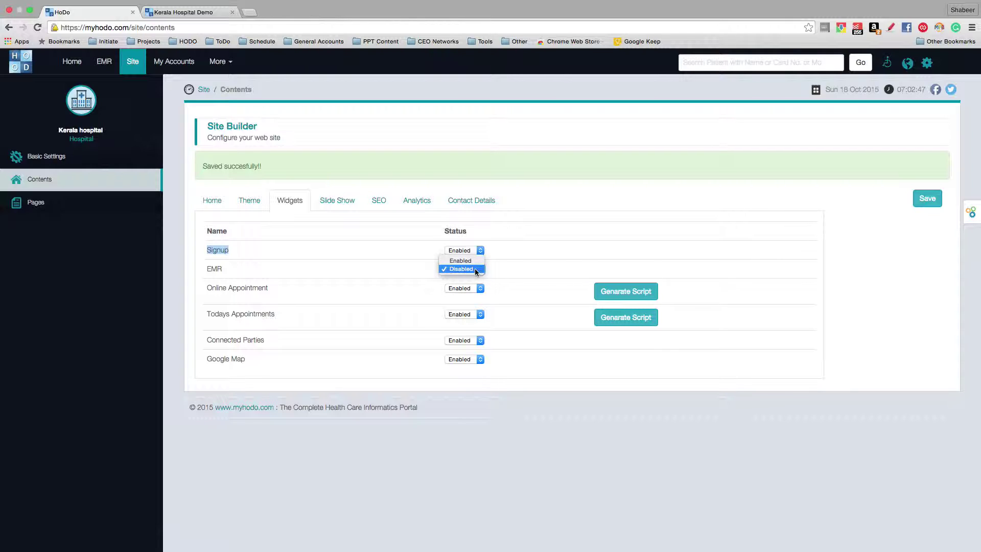
click(460, 260)
- Examine the patient sign-up, emergency details and appointment widgets near the end of the published home page
click(234, 250)
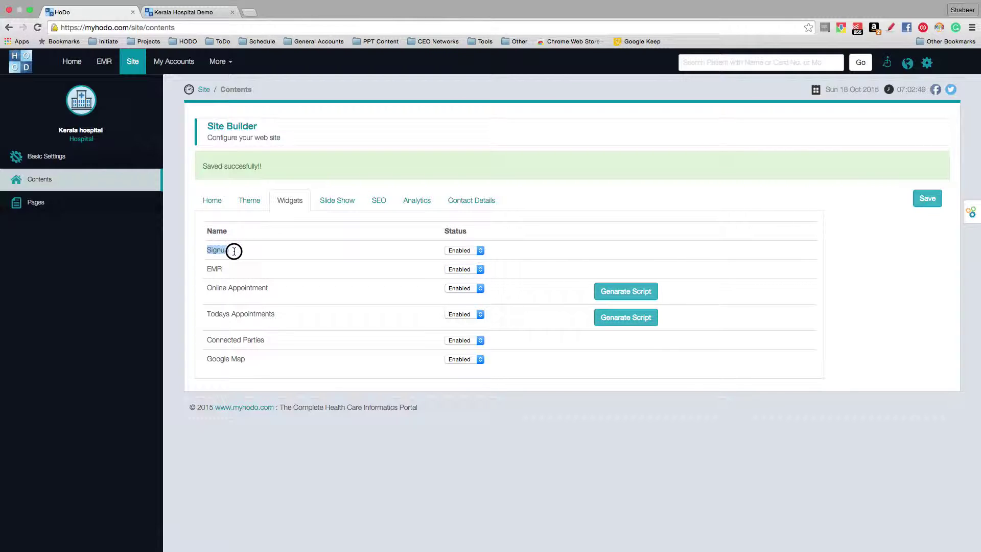
click(166, 11)
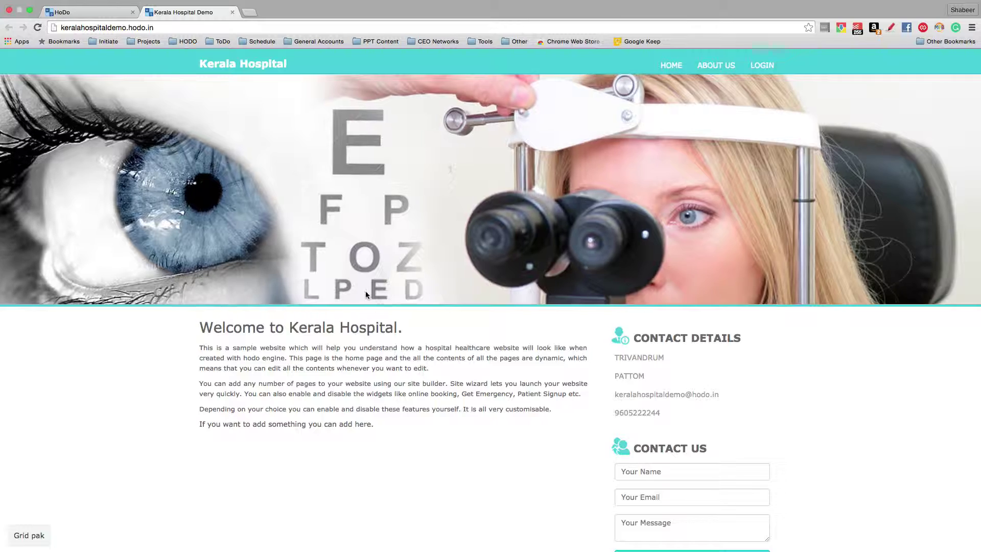
scroll(367, 289, down, 7)
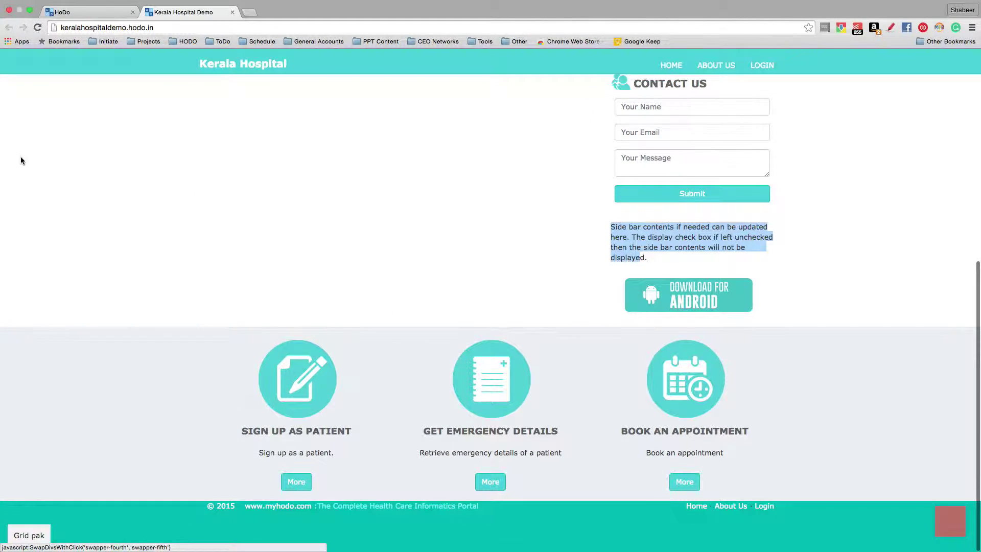
- Return to the Widgets settings and try the Signup widget's status options again, leaving it Enabled
click(61, 12)
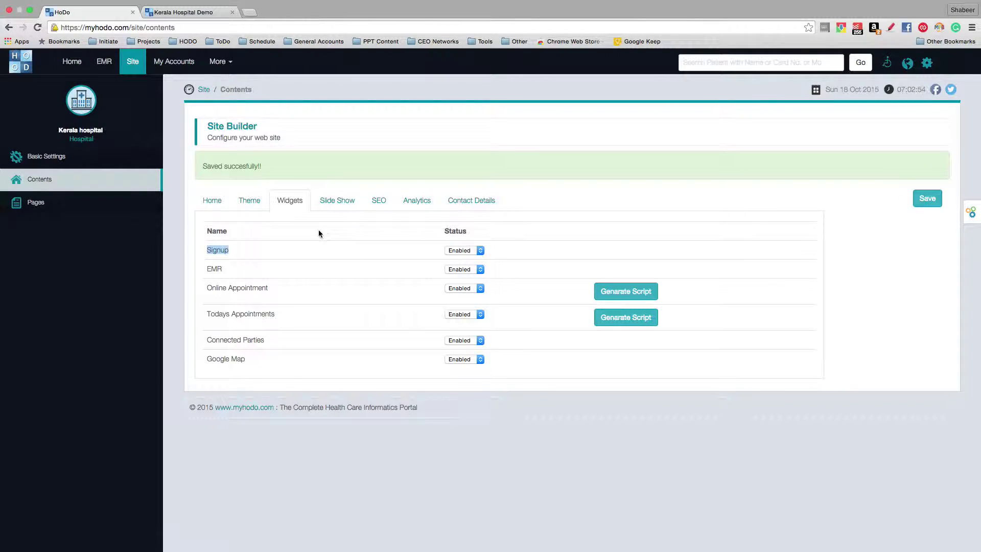
click(479, 251)
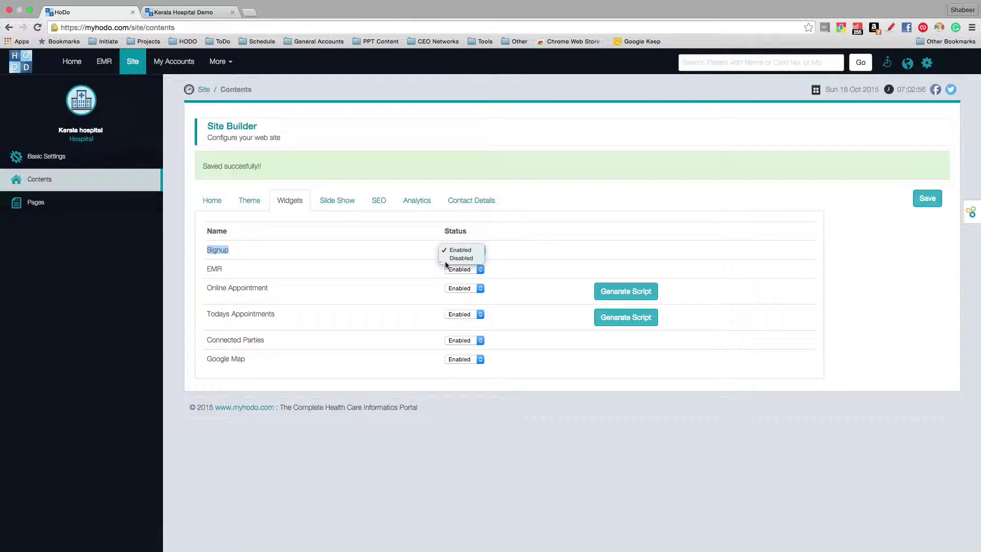
click(473, 258)
click(460, 254)
- Highlight the EMR, Online Appointment and Todays Appointments widget names in turn to review them
click(377, 268)
double_click(209, 270)
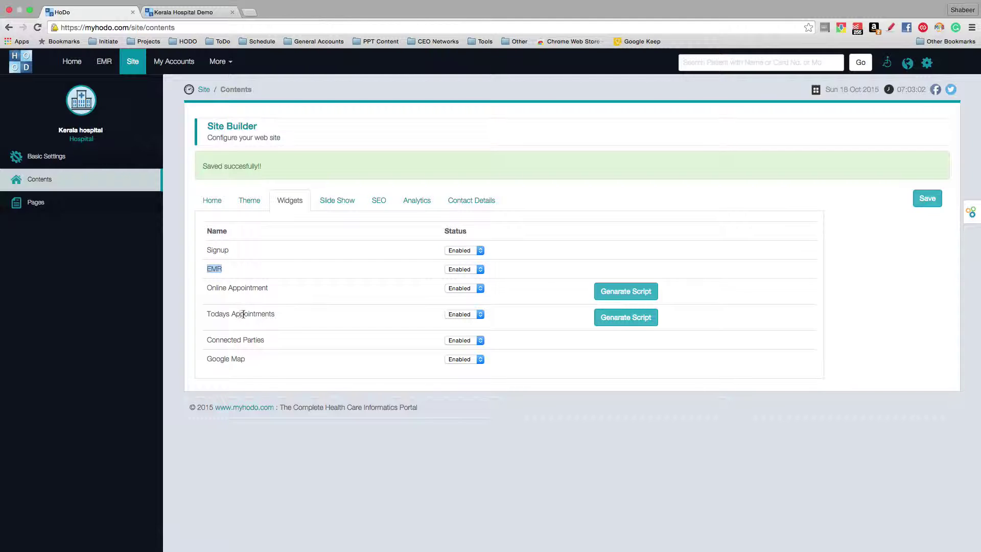
drag(206, 288, 268, 289)
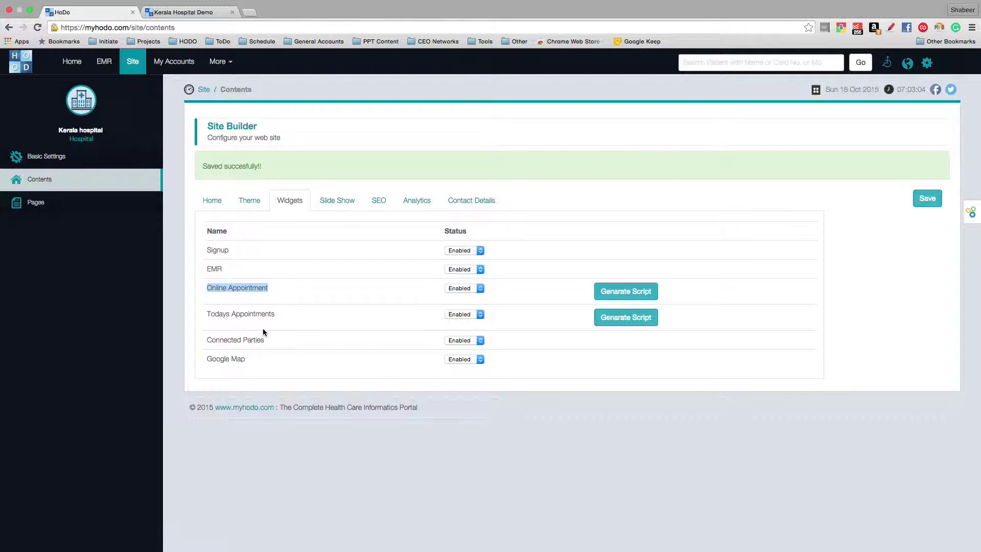
drag(208, 314, 280, 318)
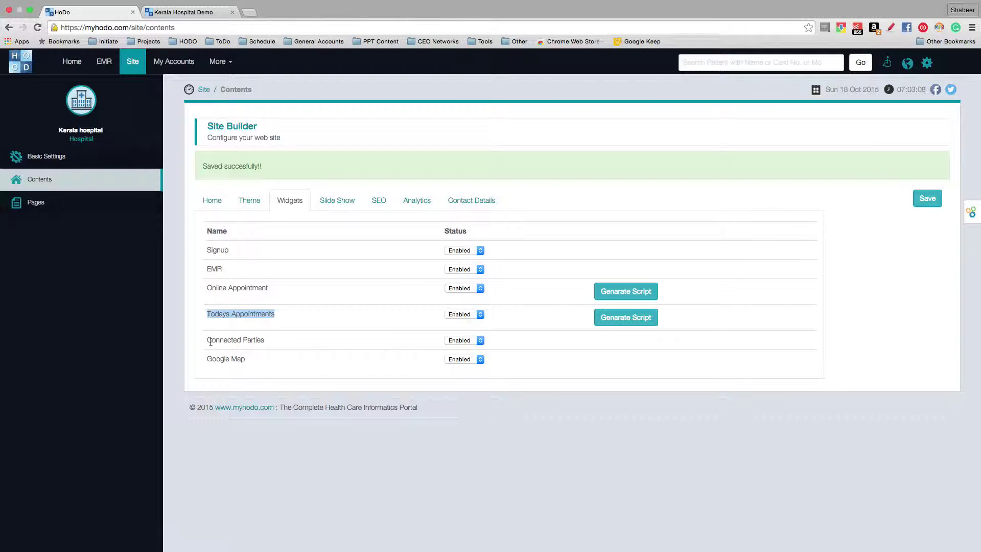
- Highlight the Connected Parties and Google Map widget names in turn to review them
drag(206, 341, 265, 341)
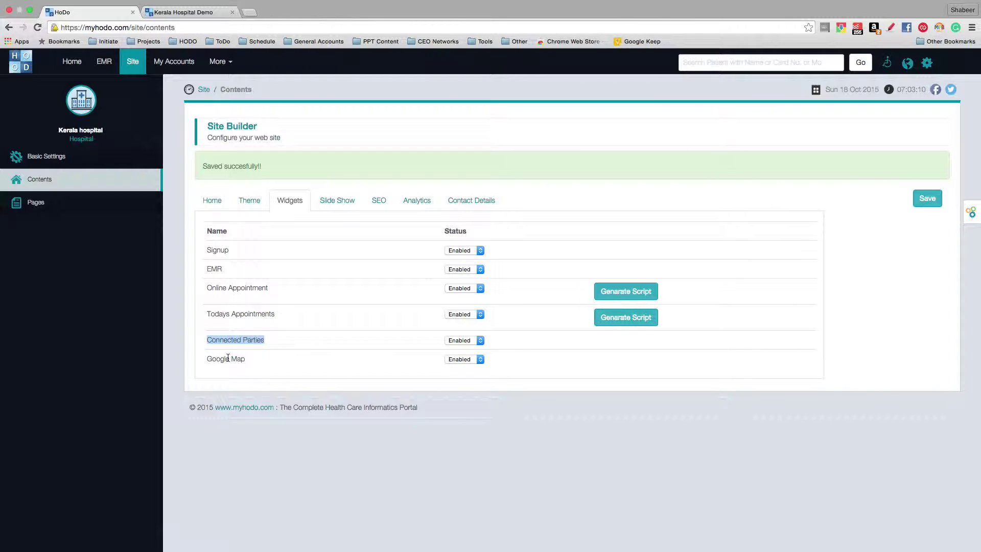
triple_click(208, 361)
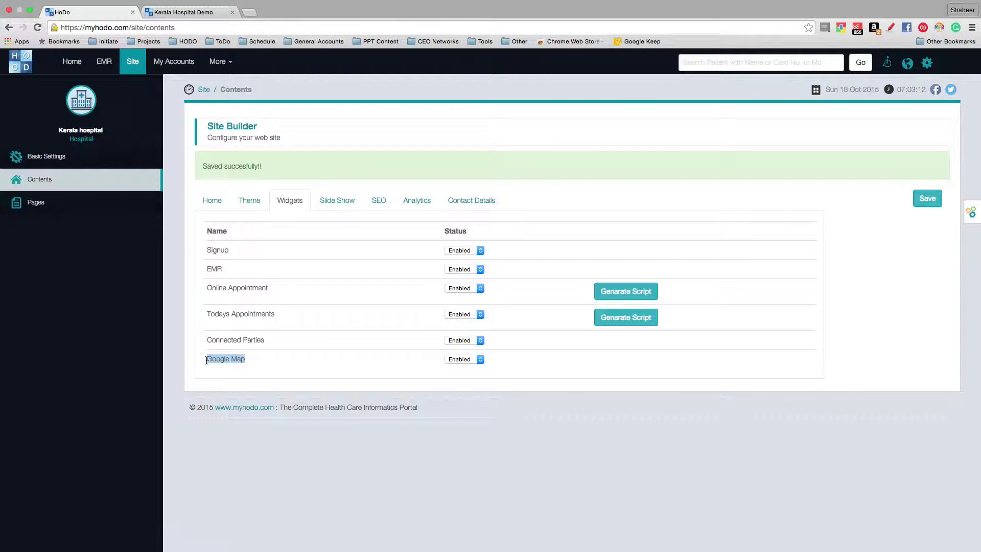
- In the Slide Show settings, caption the first slide "We care God Cure" and "Excelling in obstetric care", and save
click(323, 203)
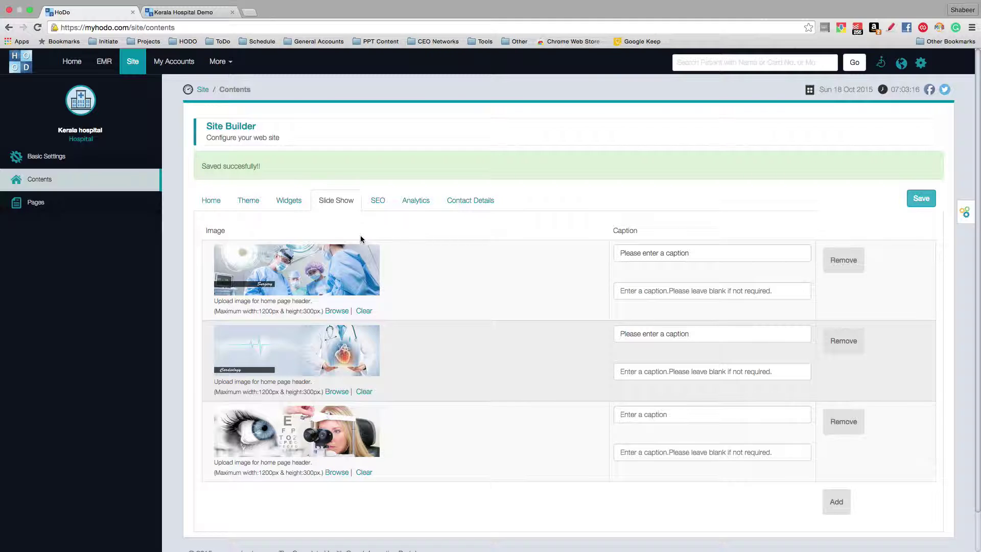
click(689, 253)
drag(689, 253, 477, 251)
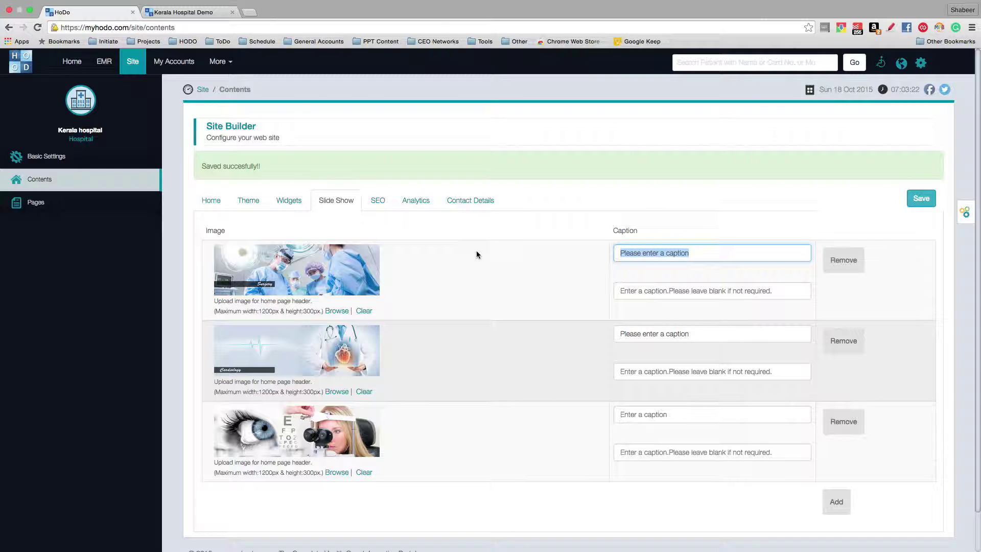
text(We care God Cure)
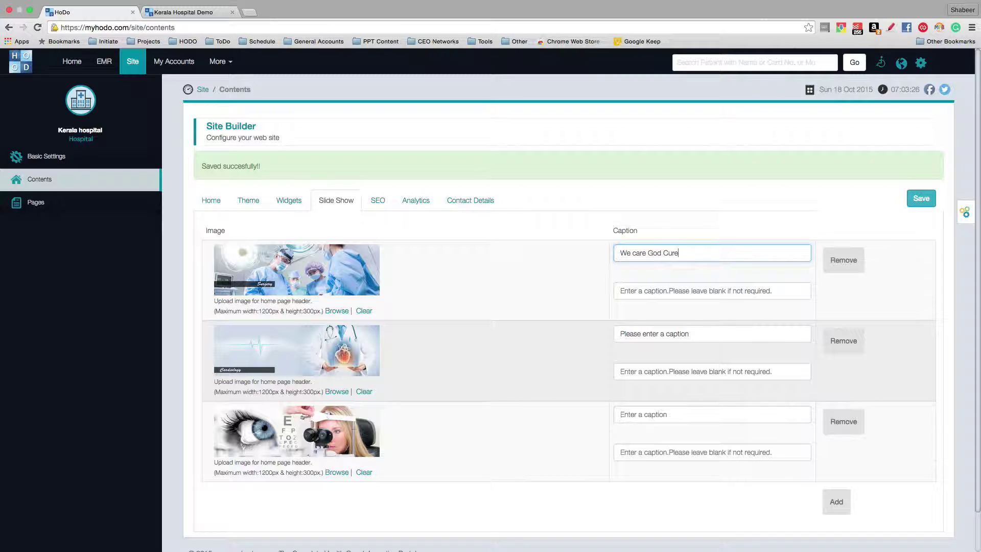
click(711, 291)
text(Excelling in o)
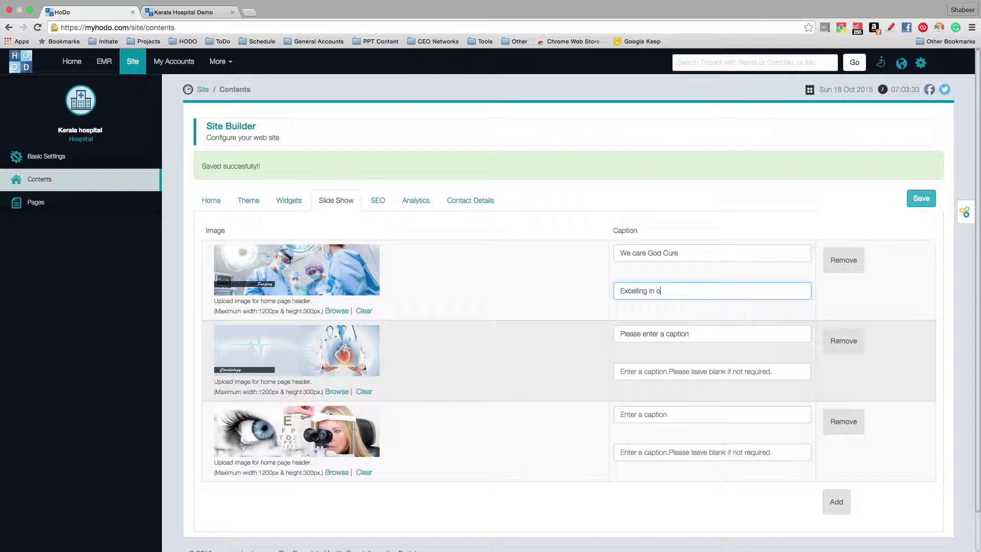
text(bstetric care)
scroll(558, 358, down, 2)
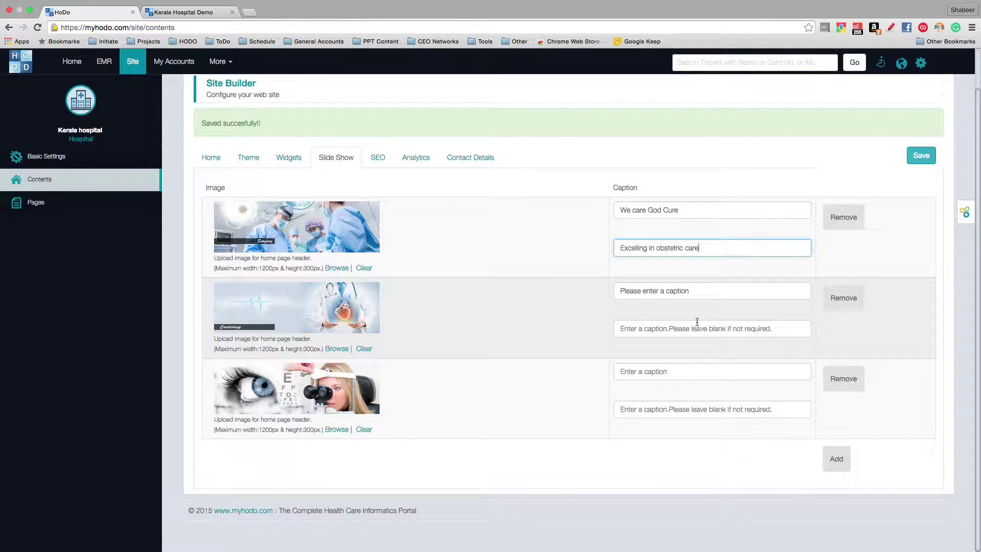
click(915, 160)
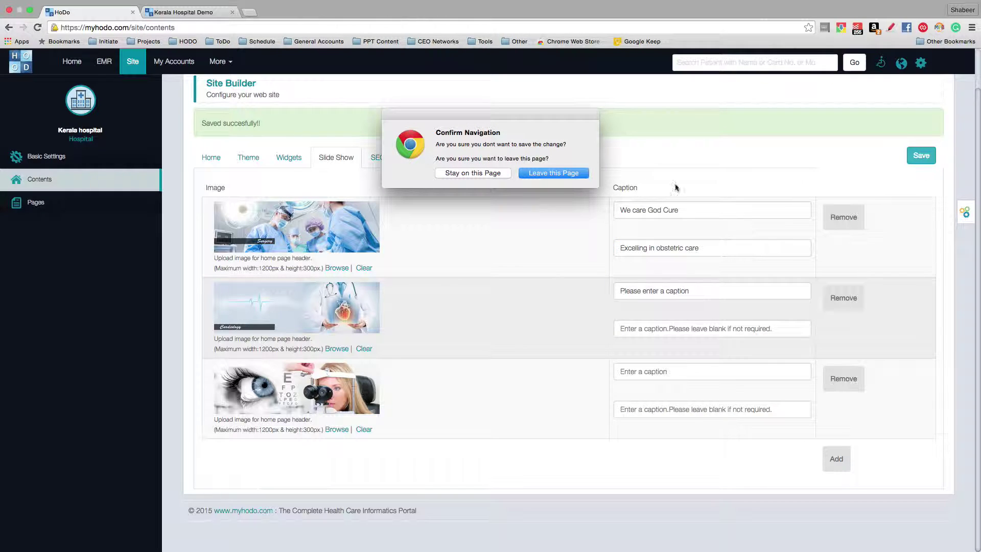
click(555, 174)
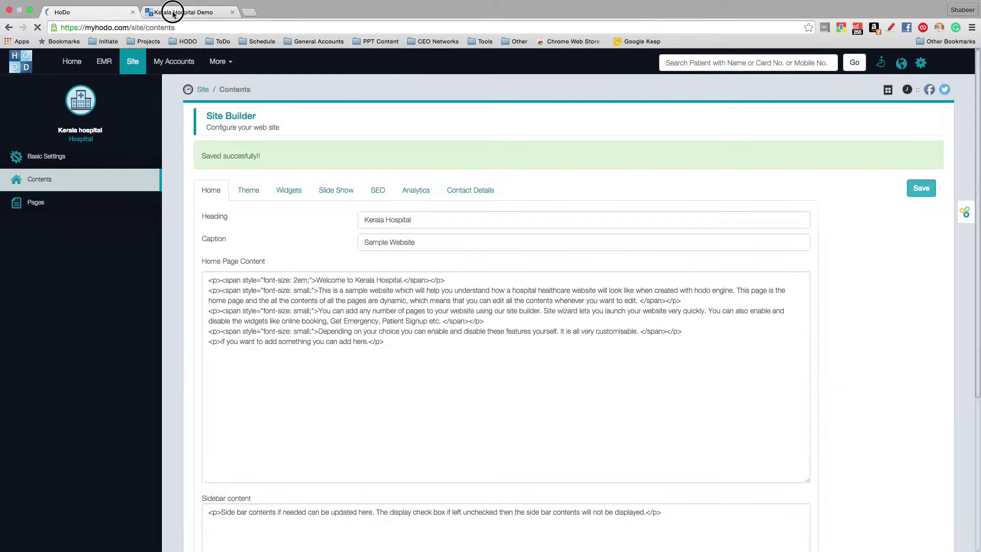
- Reload the published Kerala Hospital site to check the slide show captions
click(171, 13)
right_click(246, 180)
click(270, 202)
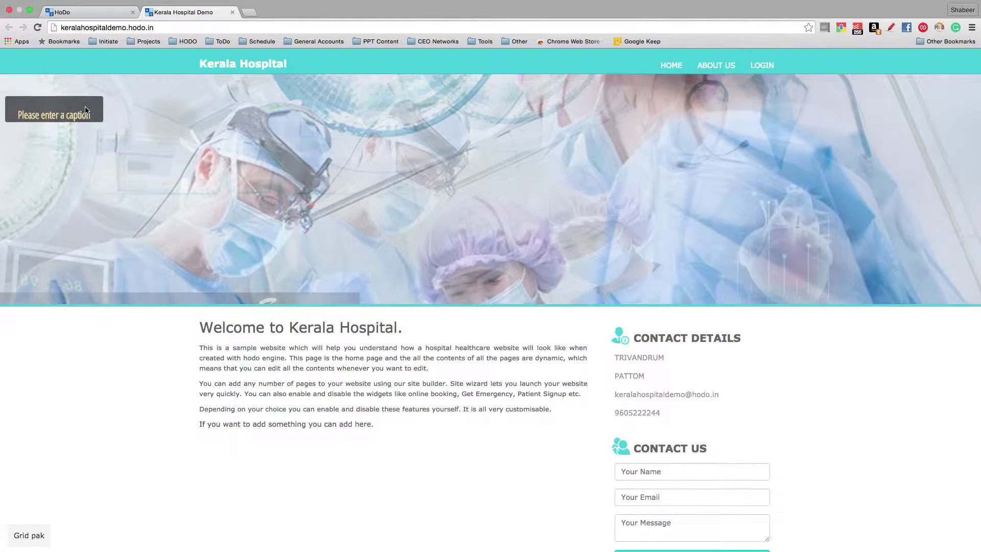
- Back in the Slide Show settings, caption the second slide "Located at Trivandrum" and the third "Kerala Health Care", and save
click(78, 12)
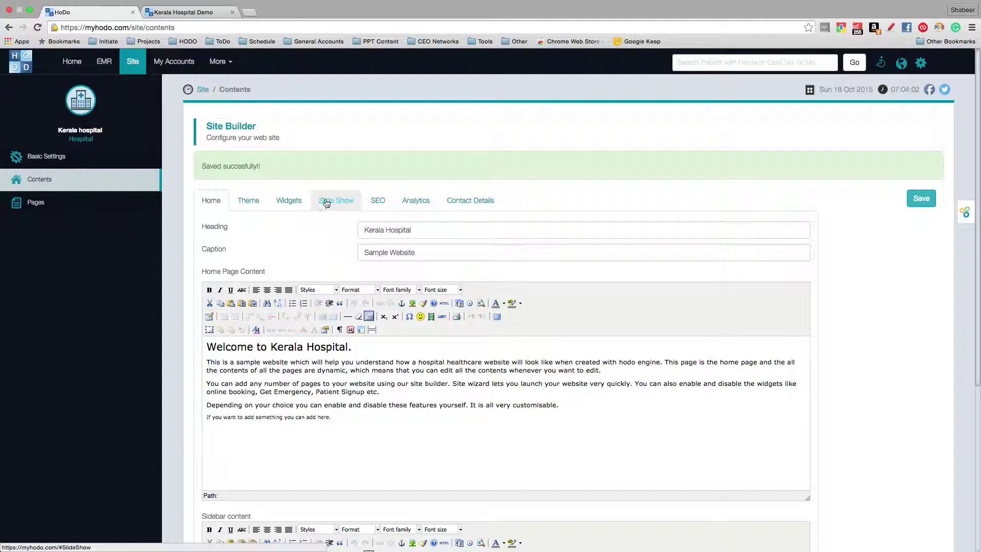
click(334, 200)
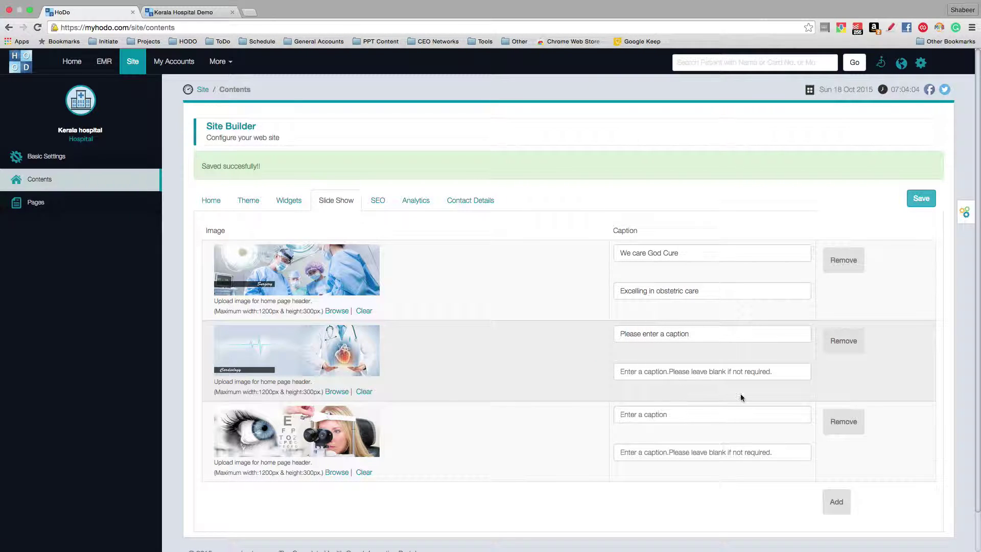
drag(697, 336, 574, 328)
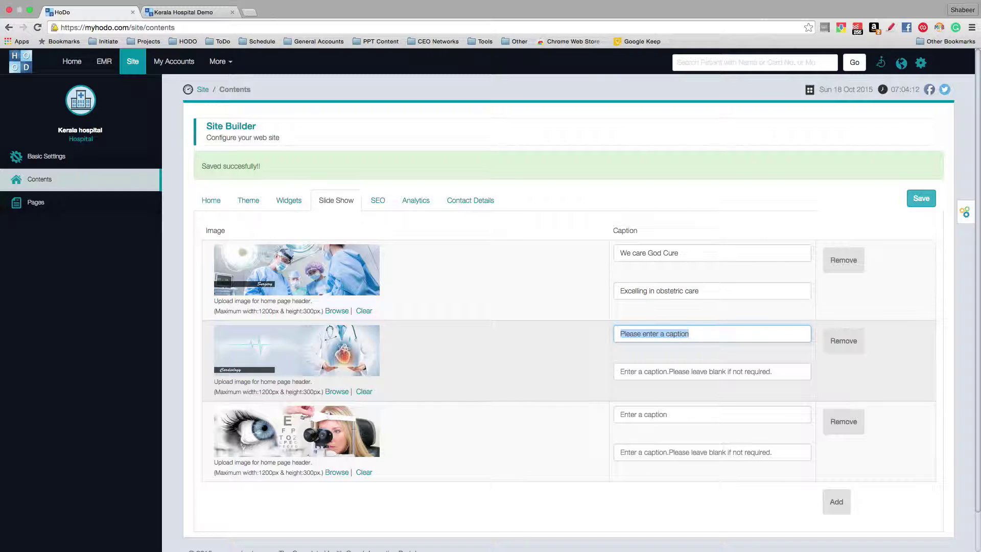
text(Located at Trivandrum)
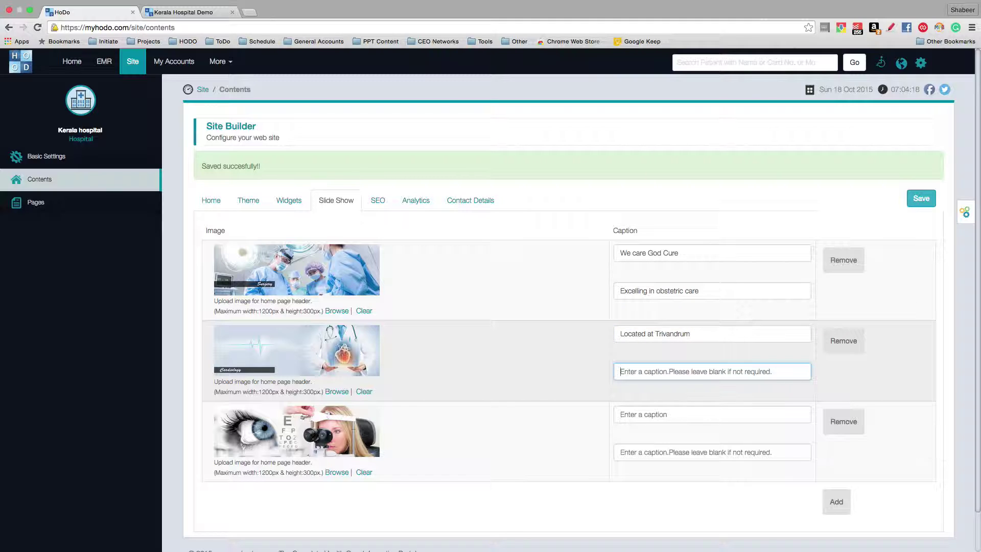
click(337, 472)
click(743, 414)
text(Kerala Health Care)
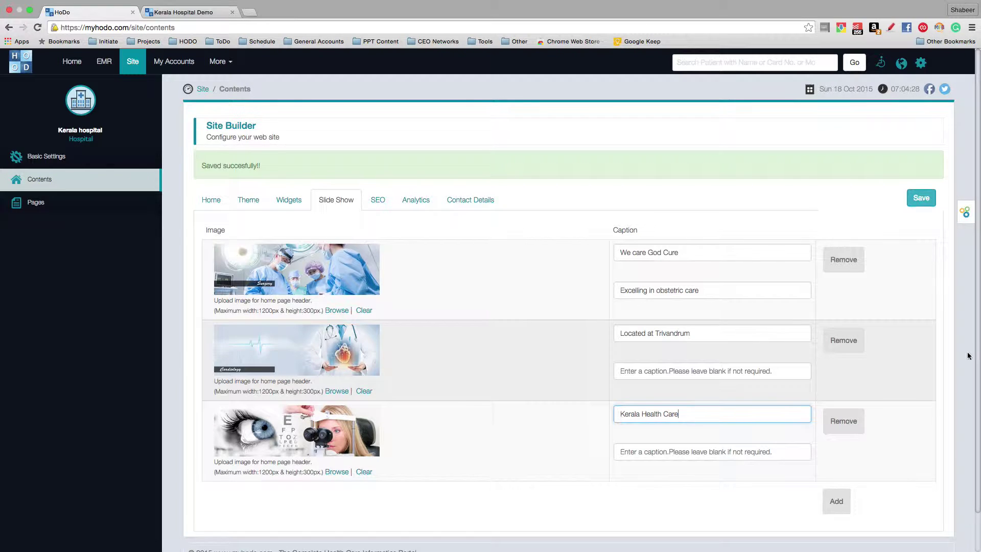
click(917, 199)
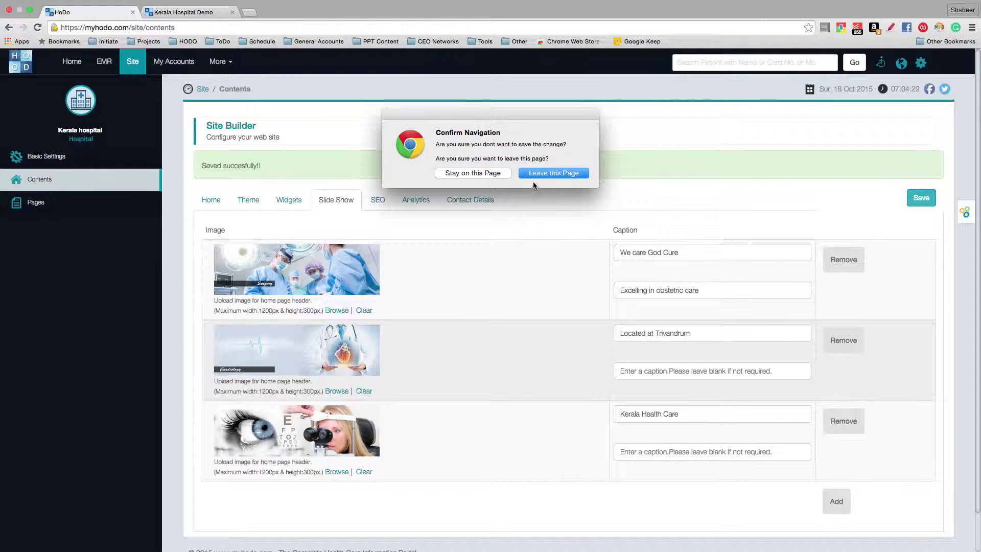
click(543, 173)
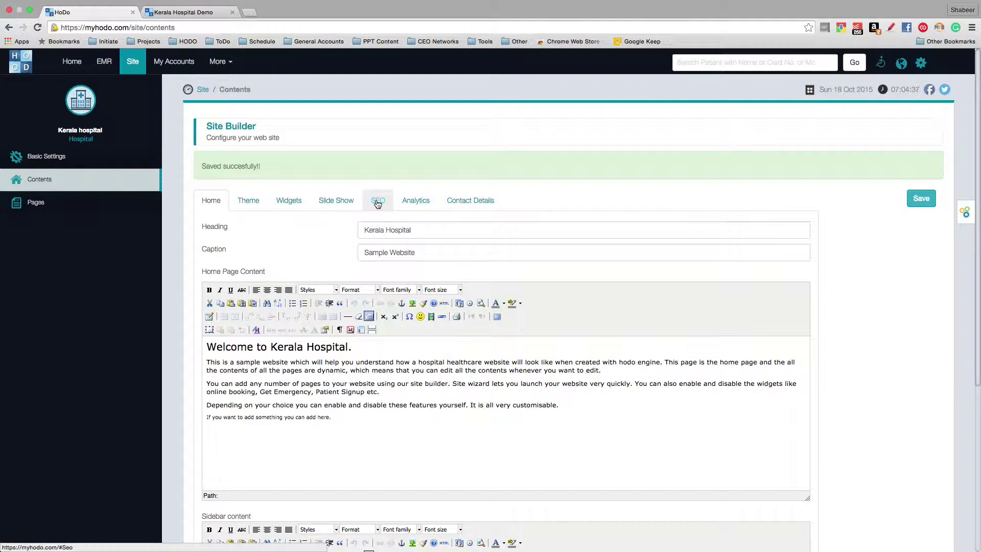
scroll(379, 204, down, 2)
scroll(379, 204, down, 7)
scroll(380, 212, up, 9)
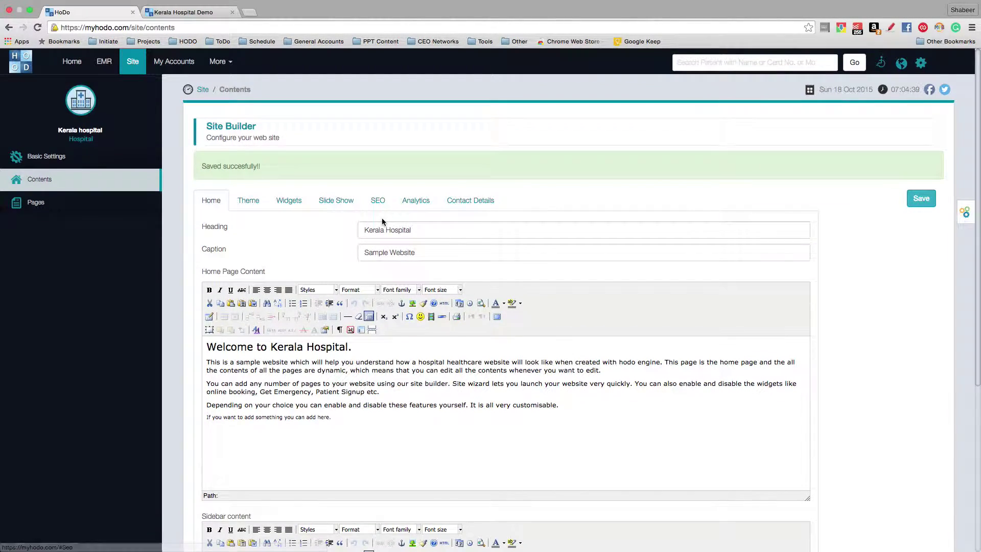
scroll(381, 218, down, 5)
scroll(381, 218, down, 3)
scroll(383, 217, up, 7)
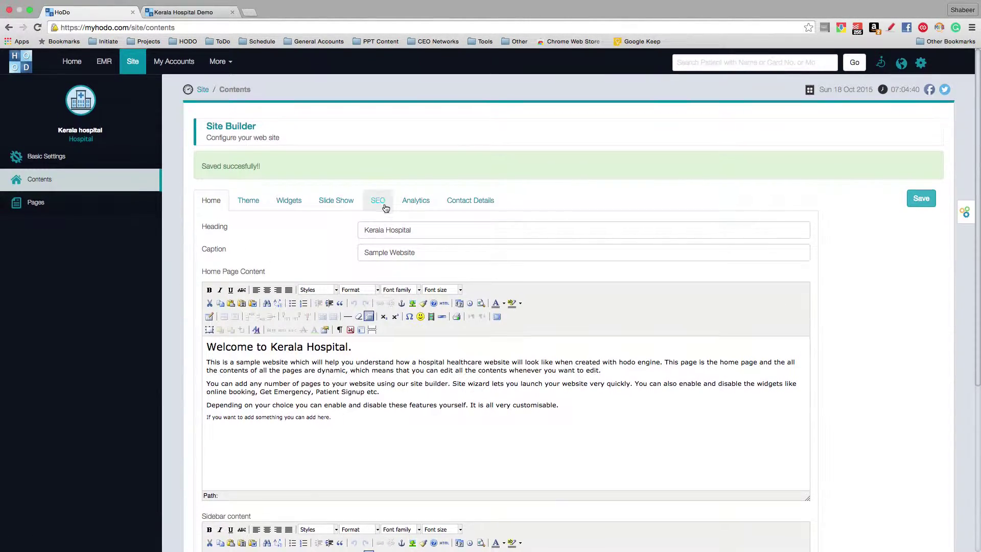
- Examine the SEO title, meta description and meta keywords, and the Analytics Code field
click(380, 201)
click(448, 229)
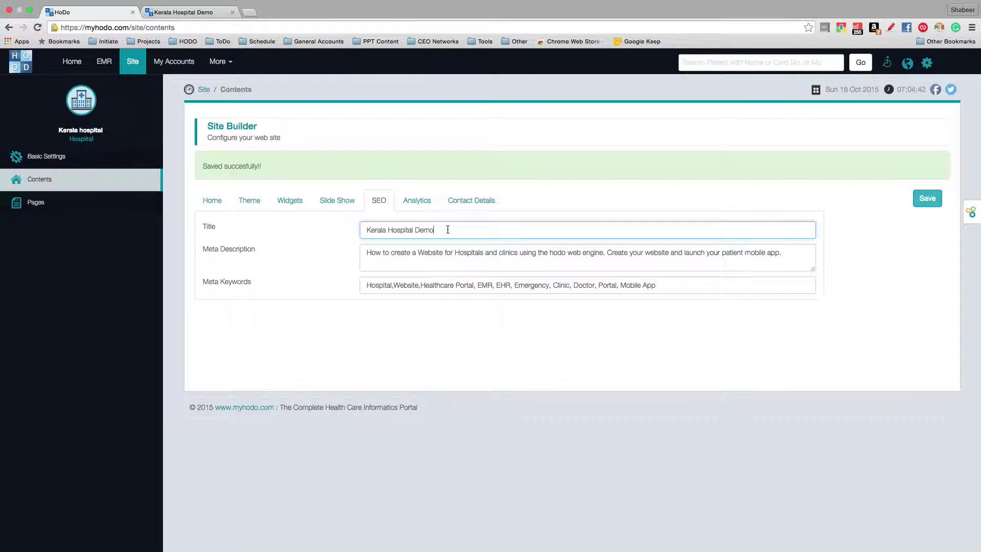
drag(437, 230, 360, 227)
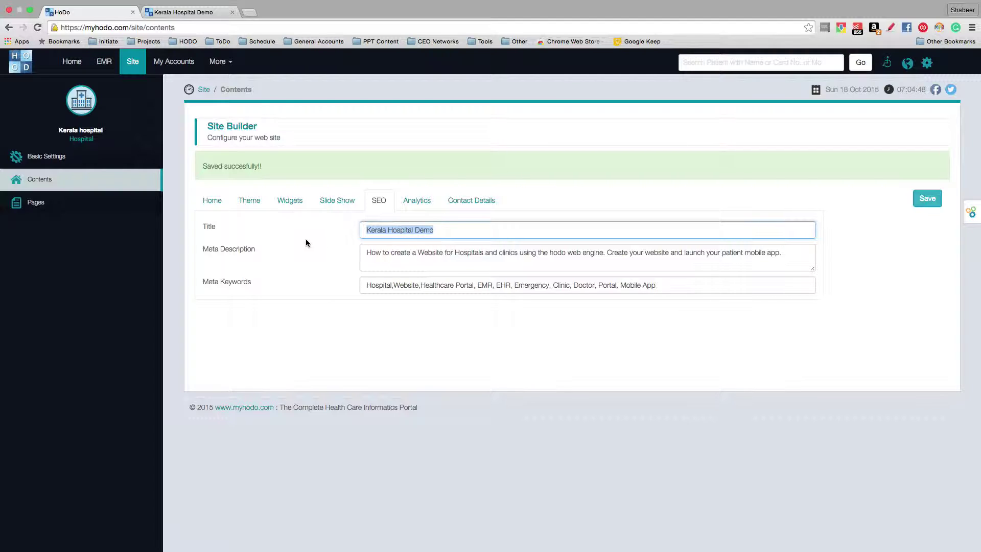
click(416, 254)
drag(365, 251, 661, 254)
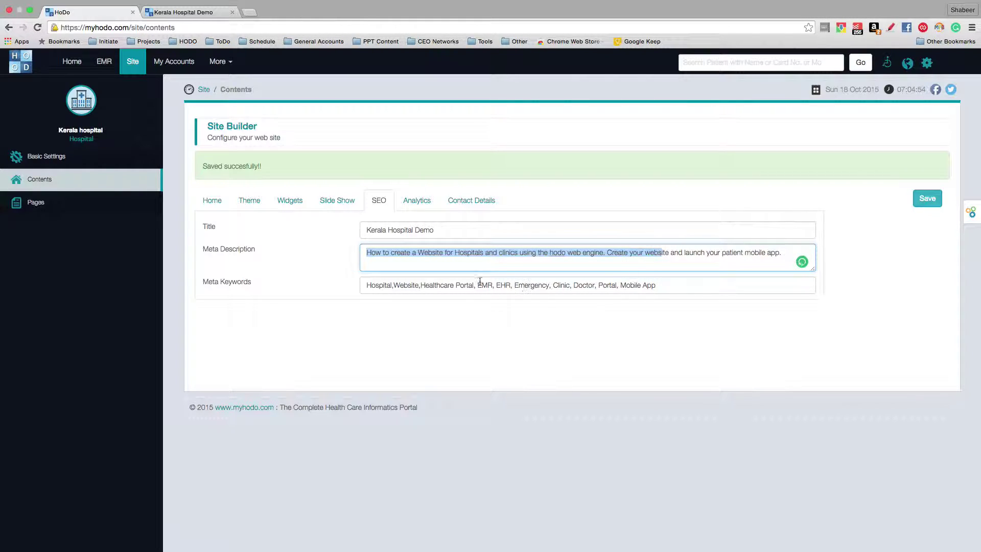
drag(368, 284, 661, 287)
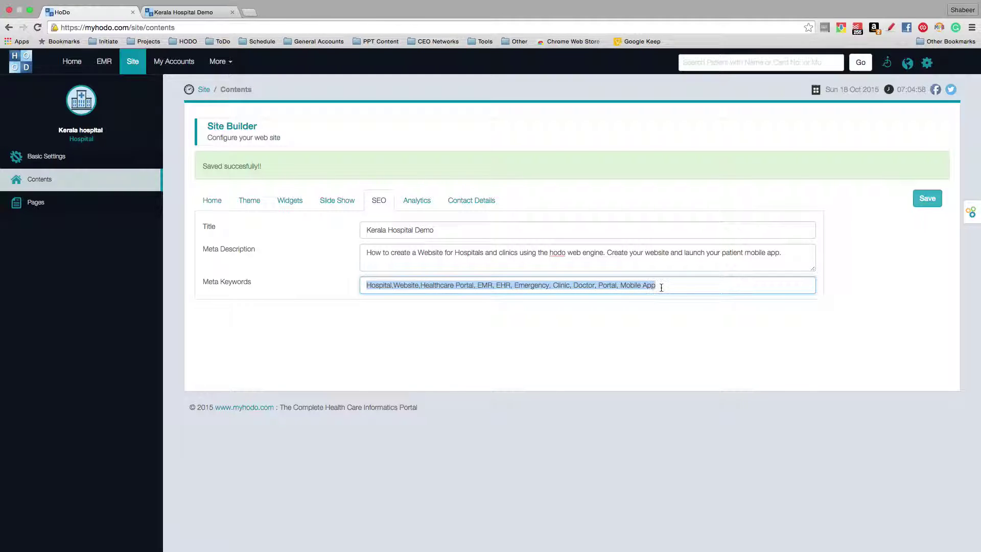
click(662, 286)
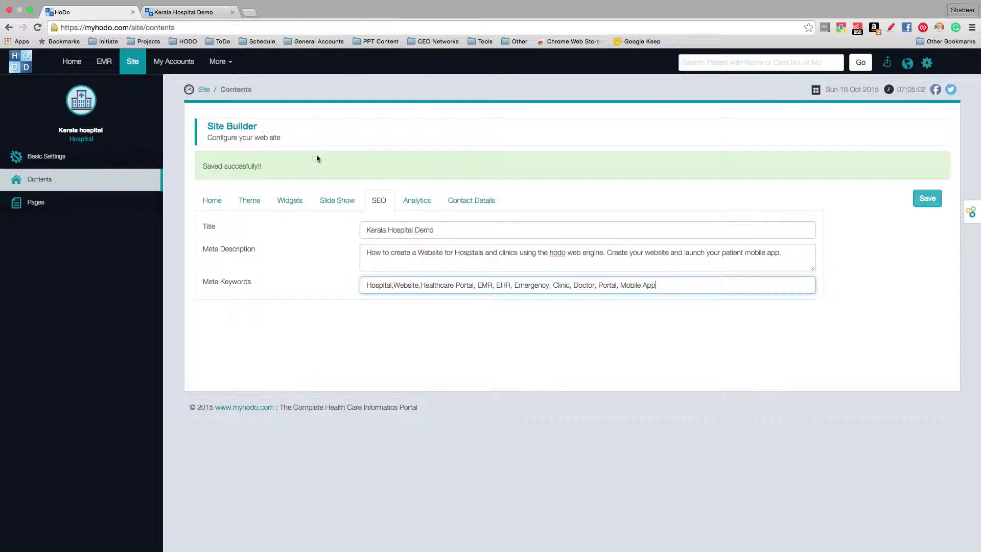
click(415, 200)
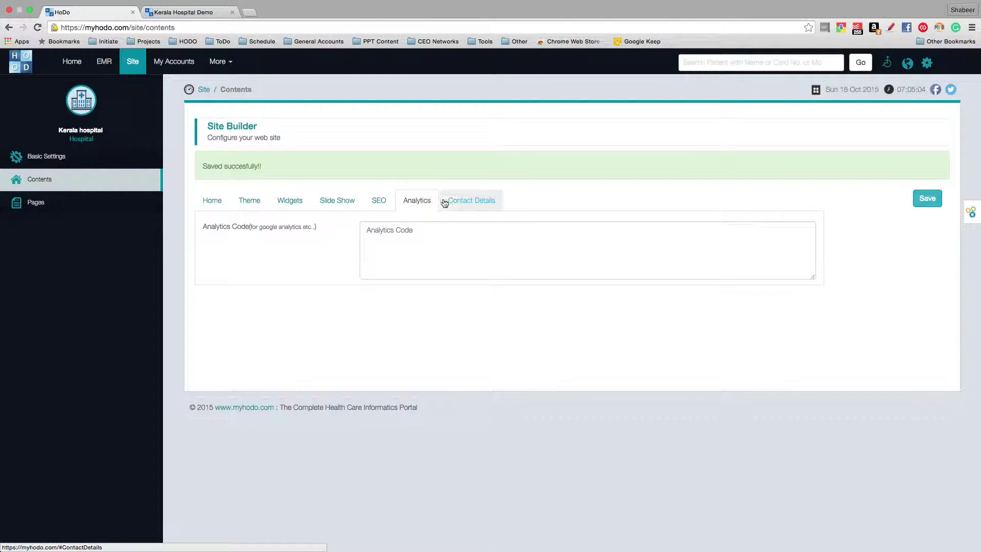
click(422, 228)
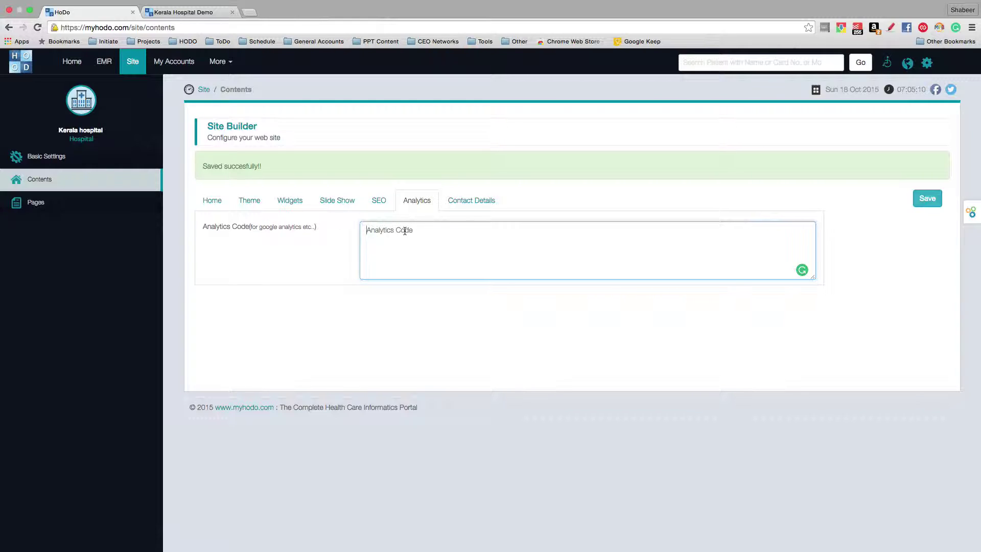
- Review the hospital's contact details, including the Place field, and save the site contents
click(489, 201)
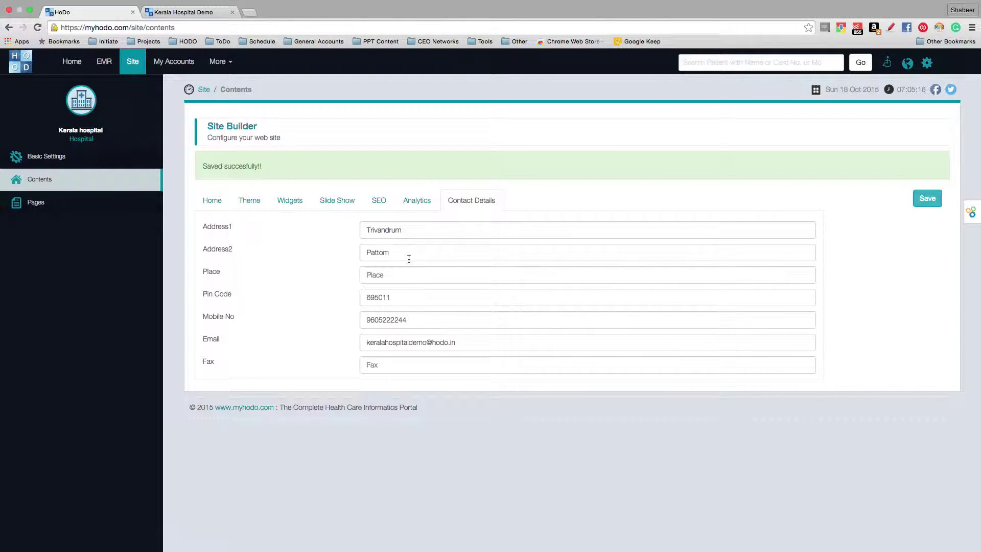
click(415, 276)
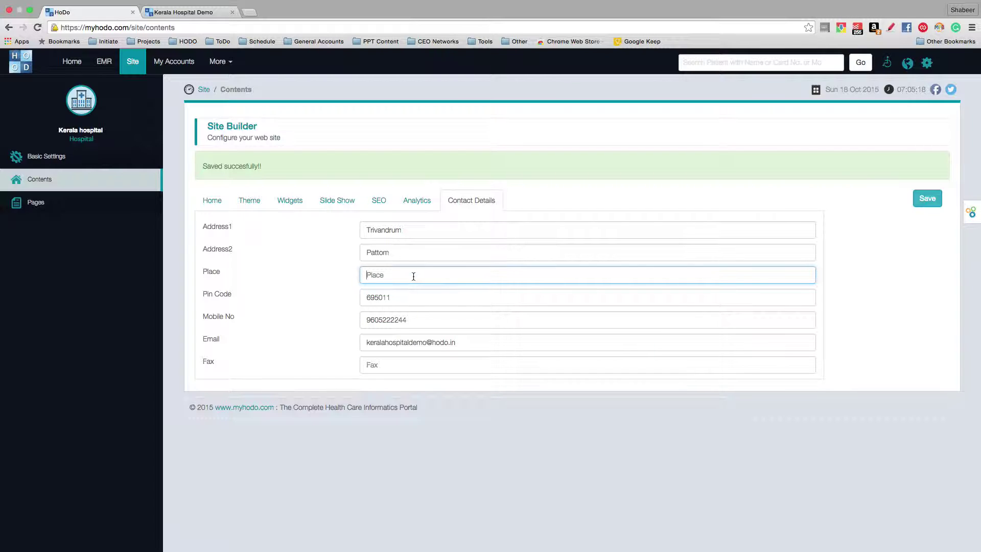
click(927, 198)
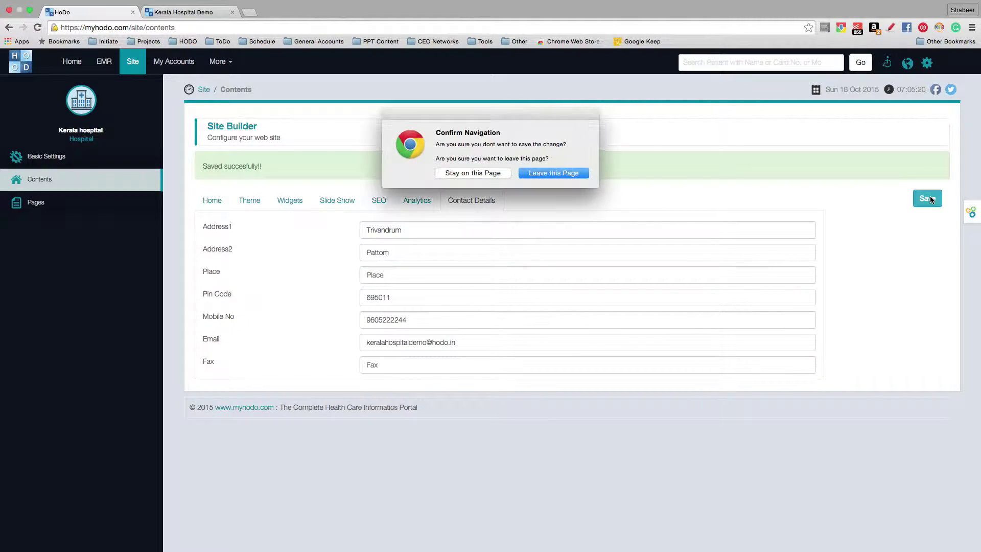
click(565, 173)
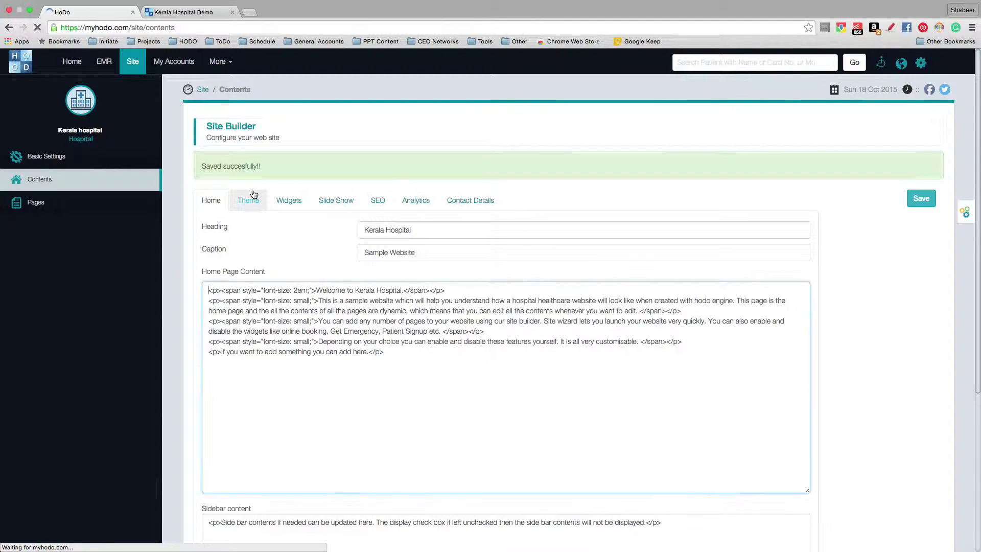
- Examine the published home page's slide show, contact details and widgets, and return to the Site Builder
click(175, 14)
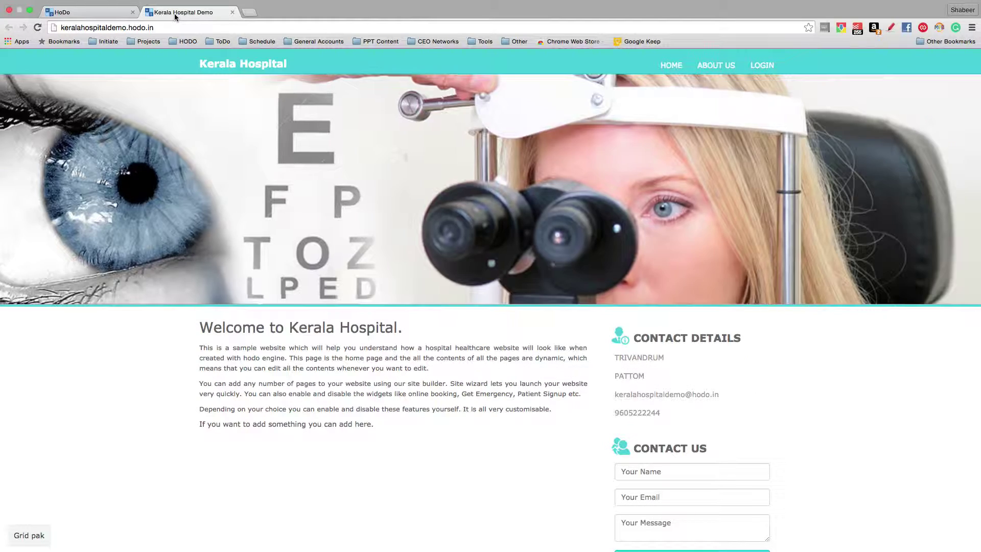
scroll(300, 118, down, 10)
scroll(300, 118, up, 8)
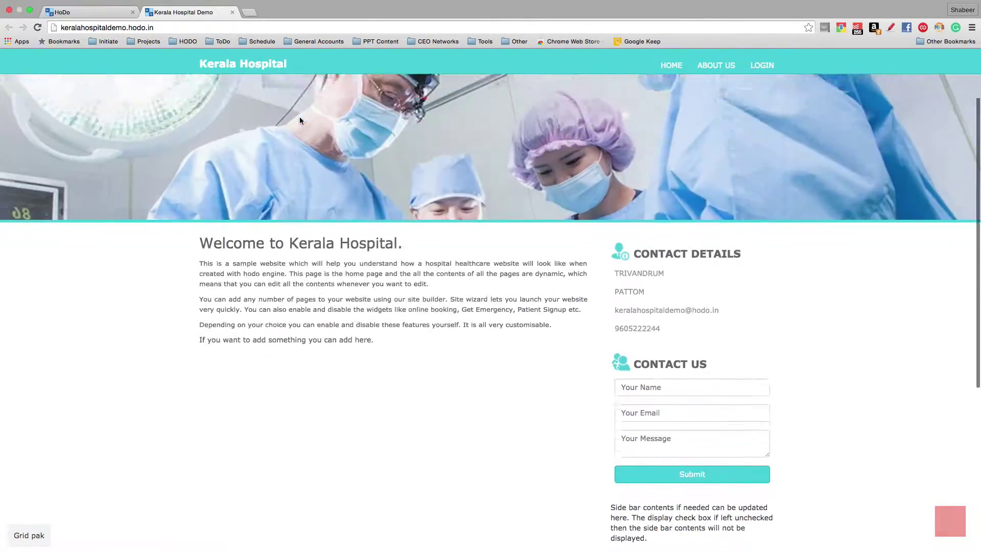
scroll(300, 118, down, 4)
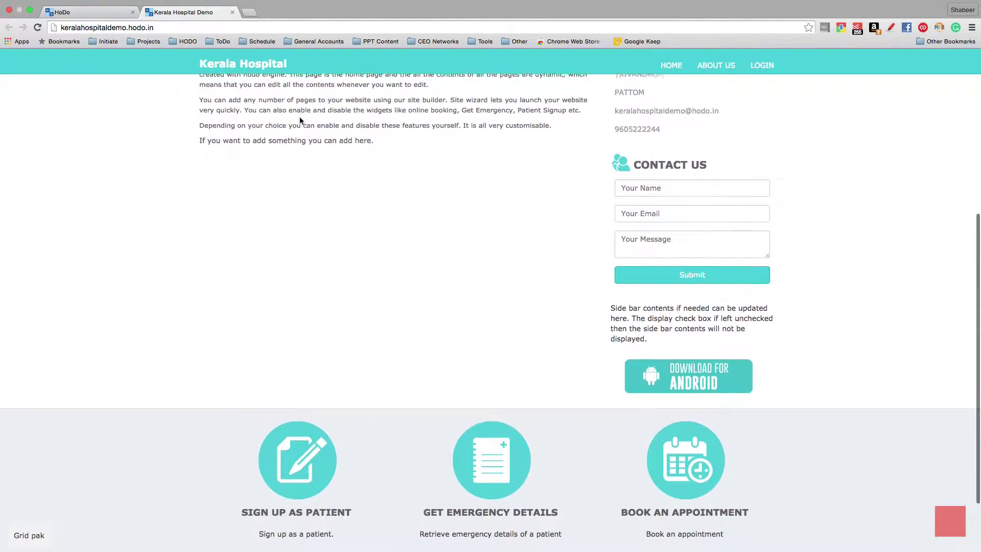
scroll(300, 120, up, 6)
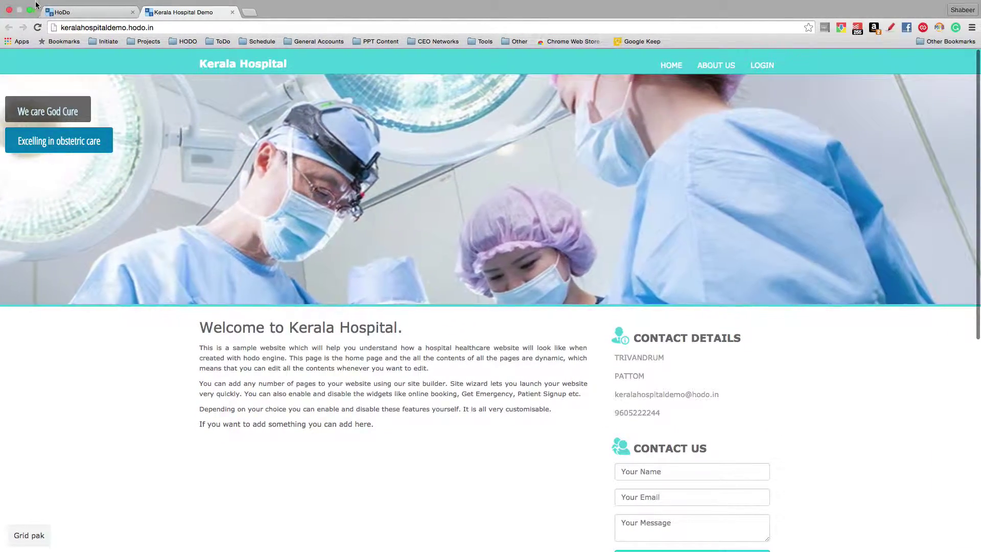
click(82, 14)
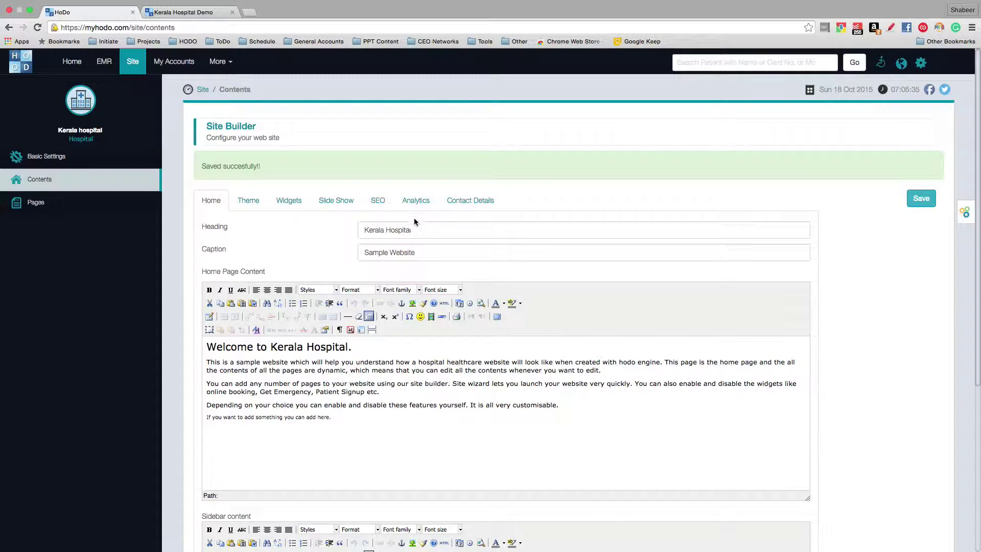
- Start a new site page with the page name and URL "Departments"
click(83, 204)
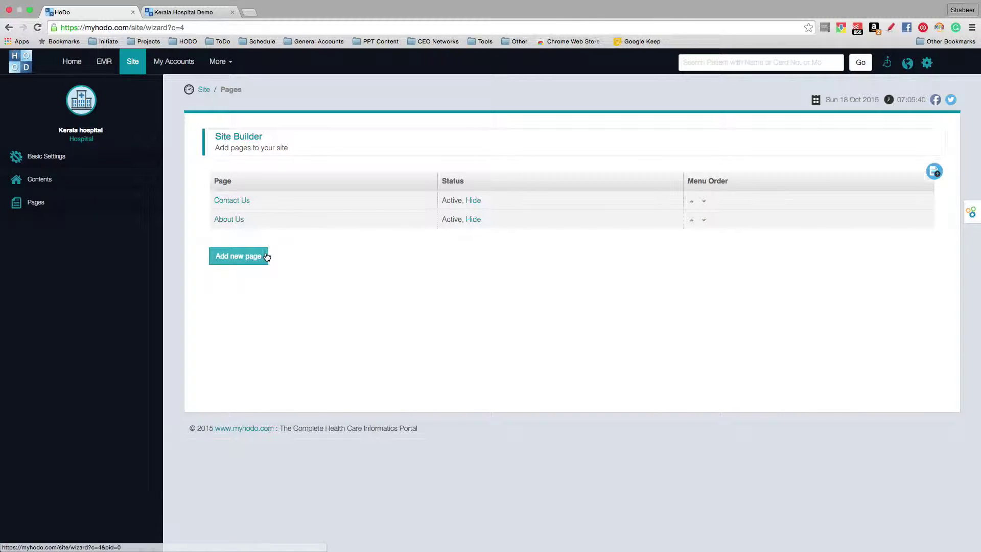
click(252, 257)
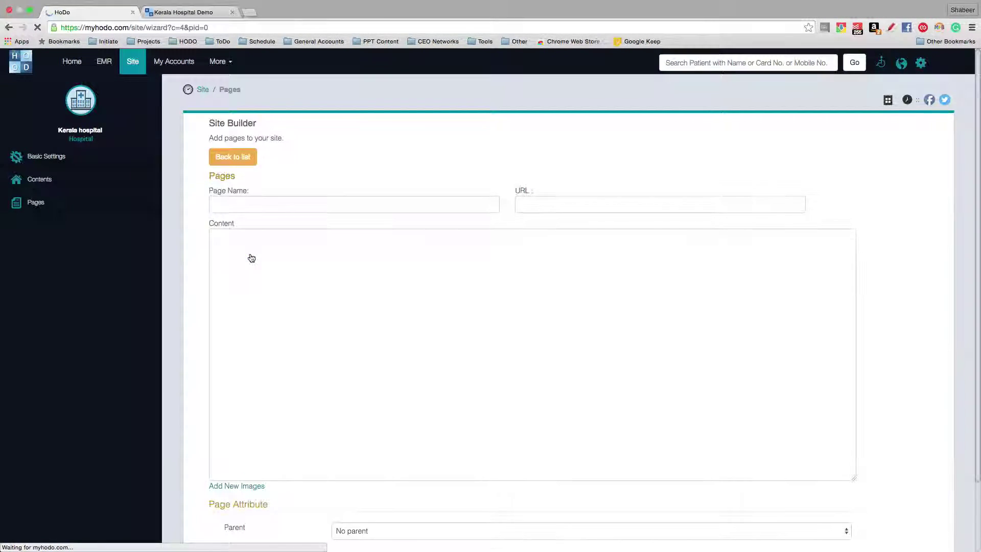
click(319, 213)
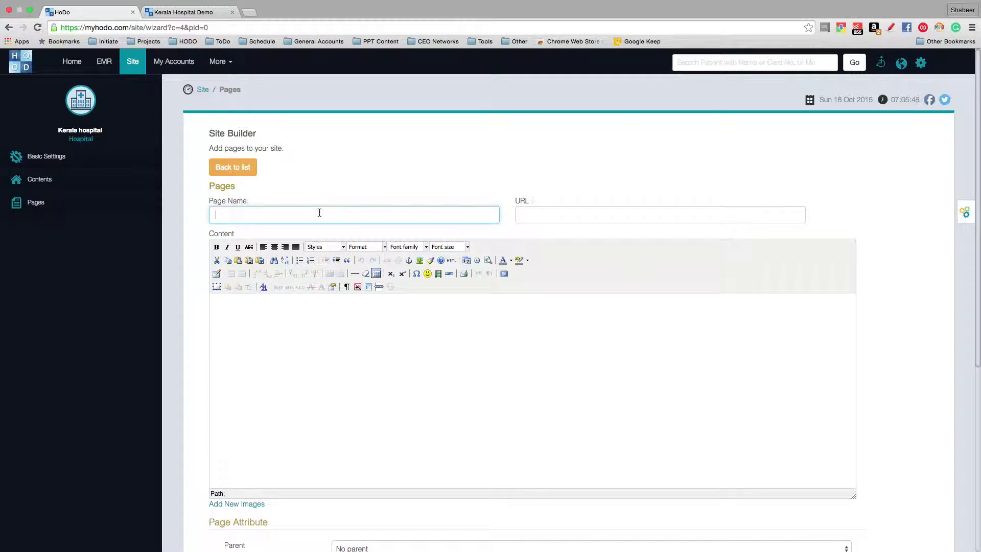
text(Departments)
key(Tab)
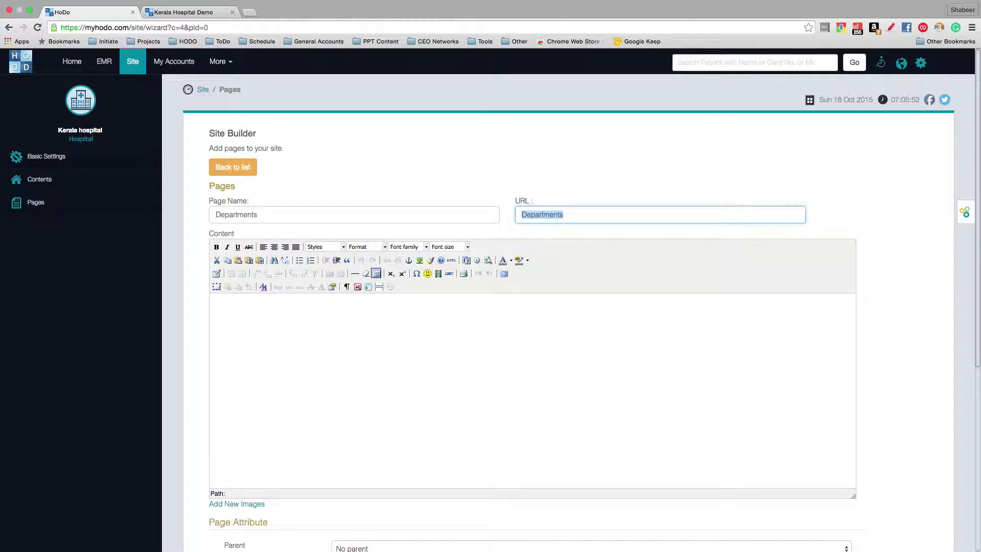
- Enter General Medicine, Surgery and Obstetrics on separate lines as the Departments page content
click(371, 319)
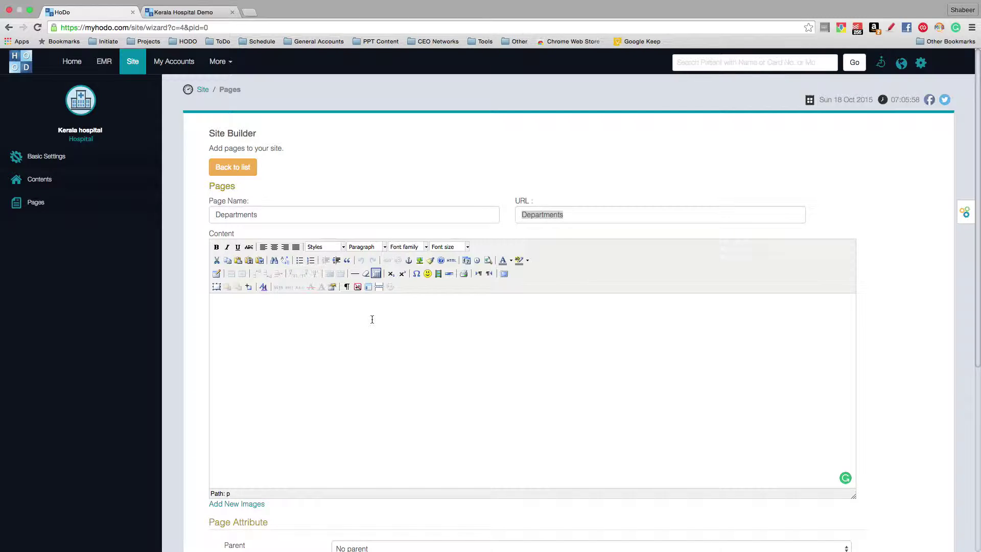
text(Ge)
text(neral ME)
text(Obstetrics)
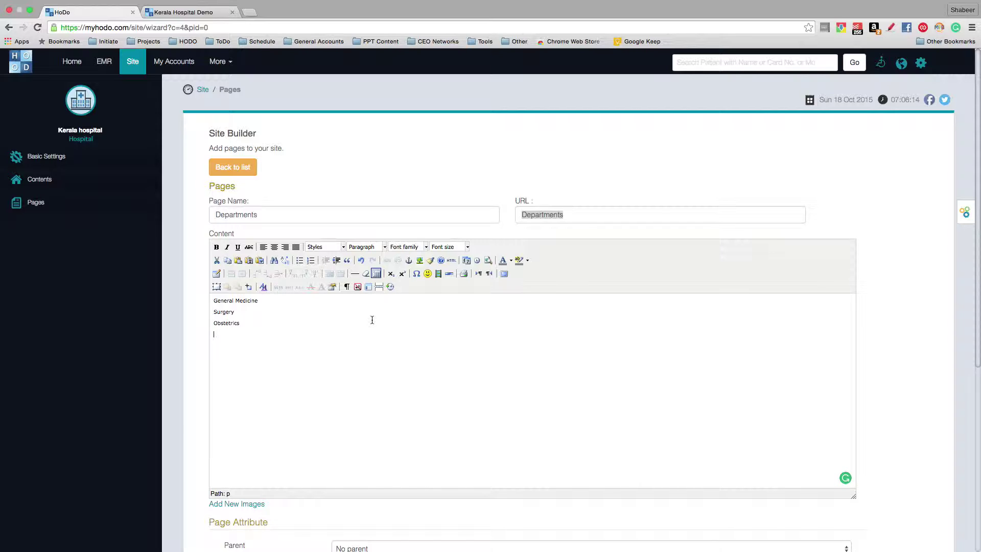
- Keep the Departments page at "No parent", leave its SEO fields empty, and save the page
scroll(376, 304, down, 5)
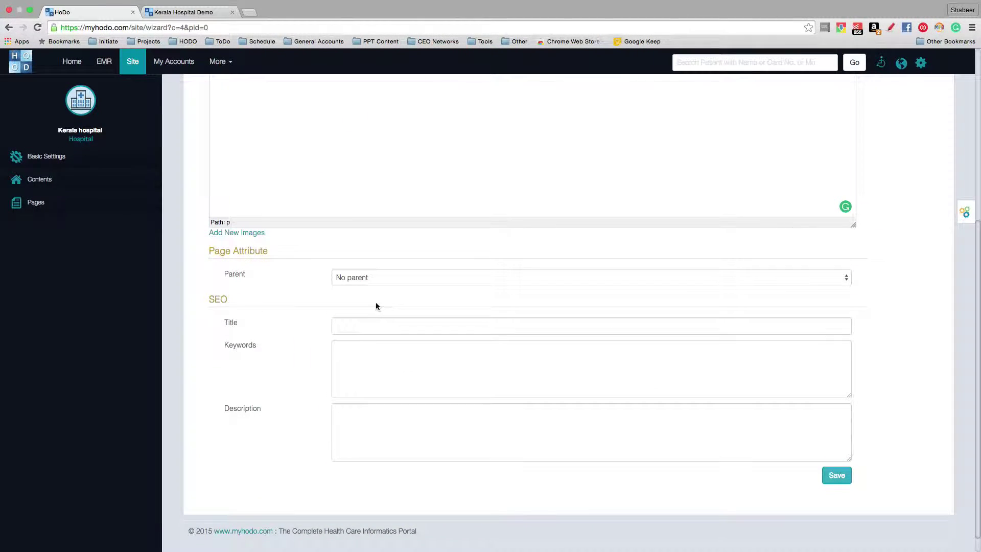
click(408, 281)
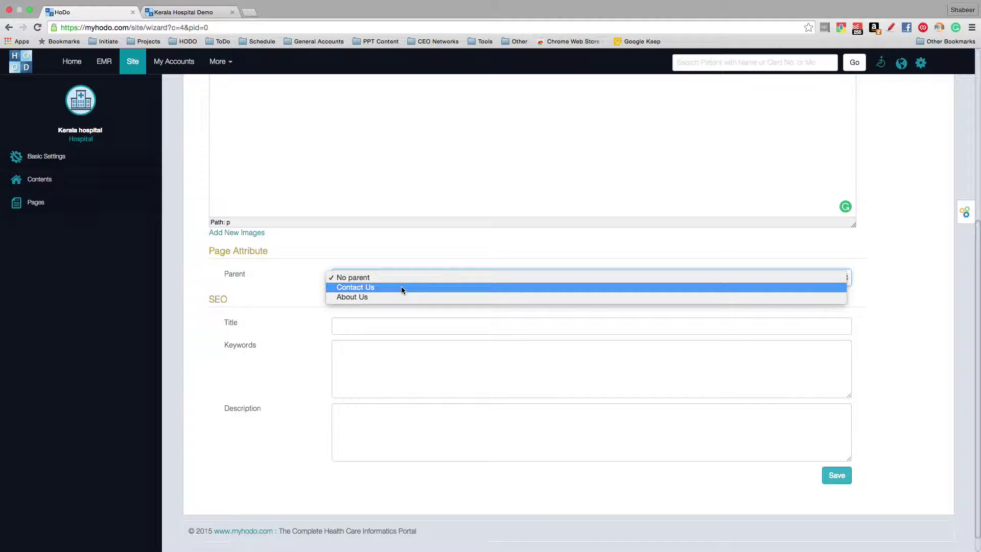
click(403, 277)
click(402, 279)
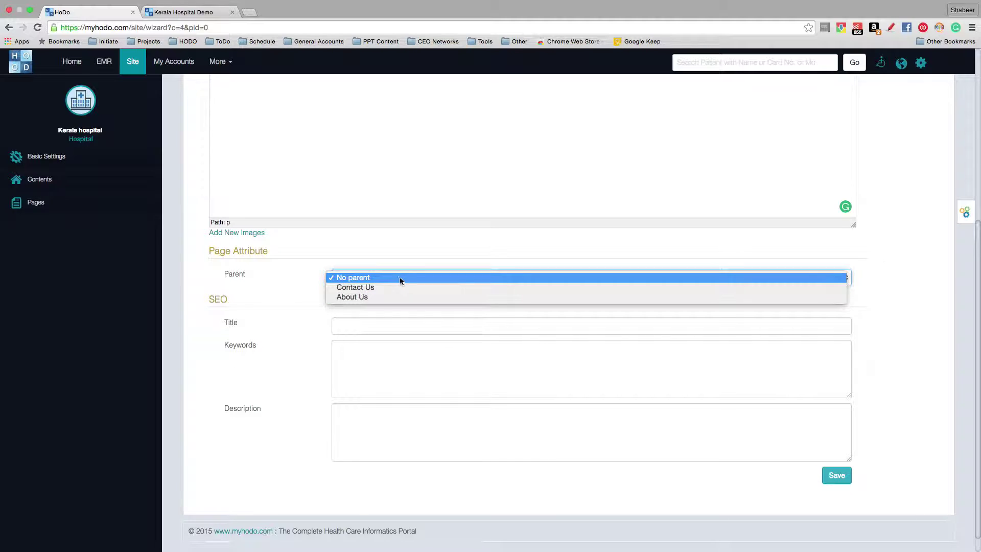
click(401, 278)
click(394, 324)
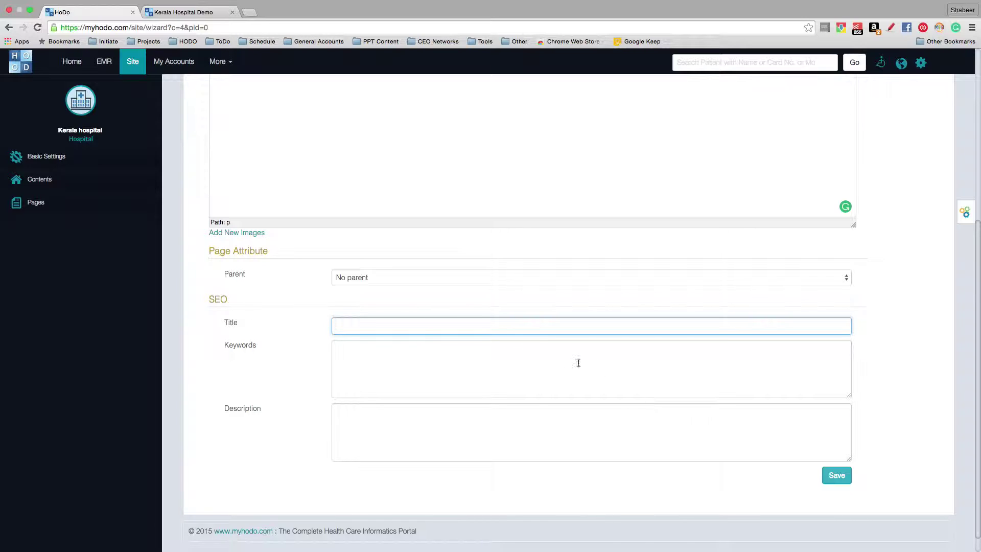
click(839, 475)
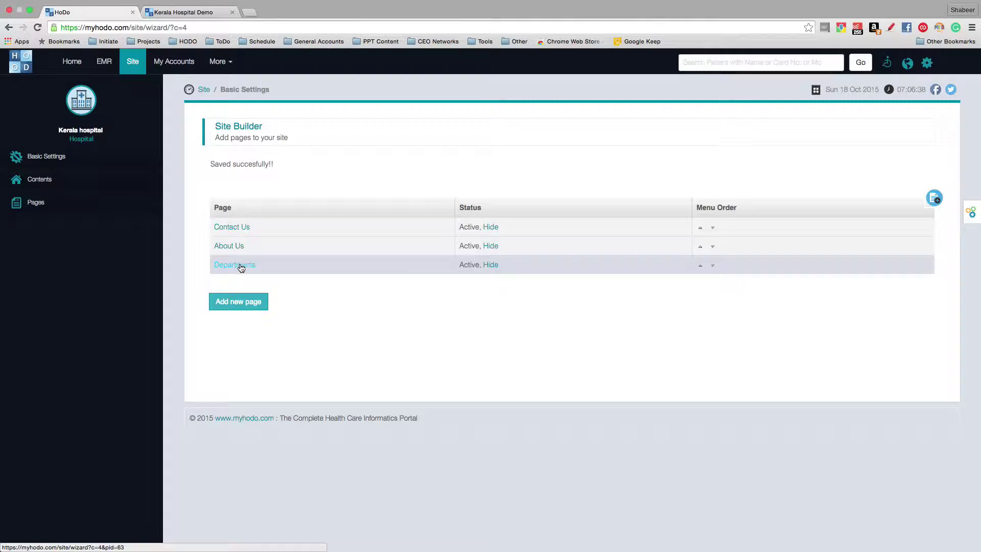
- Reload the published hospital site and examine its Departments page
click(202, 13)
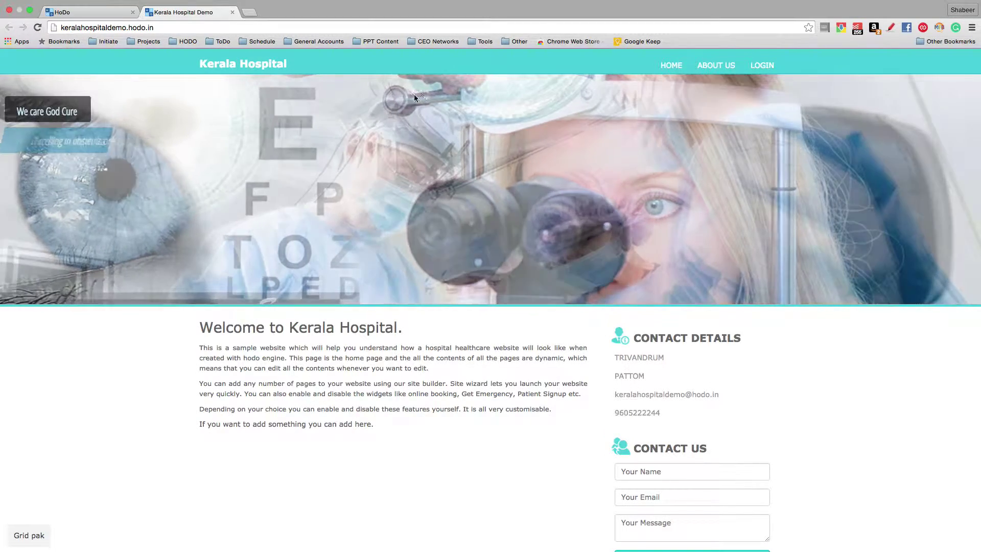
right_click(399, 124)
click(429, 148)
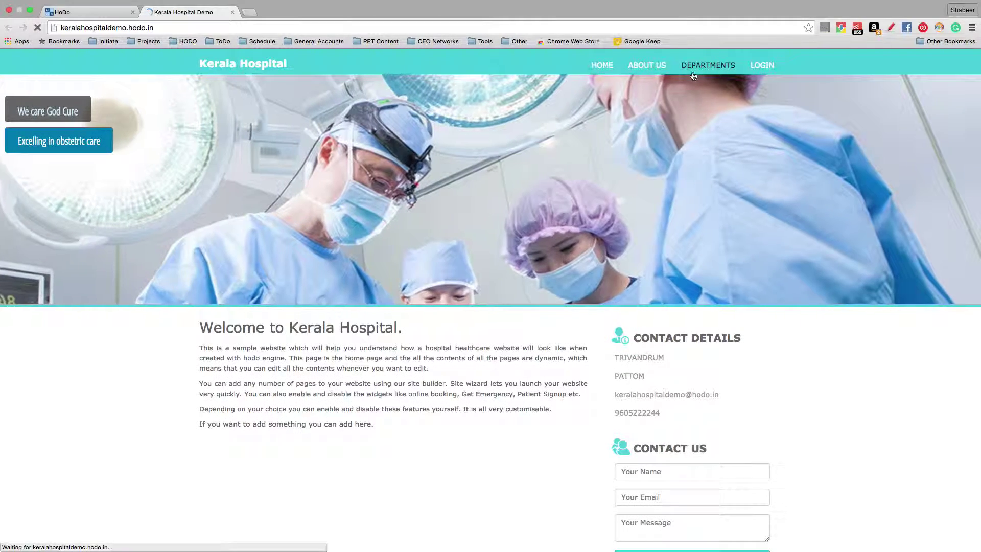
click(711, 65)
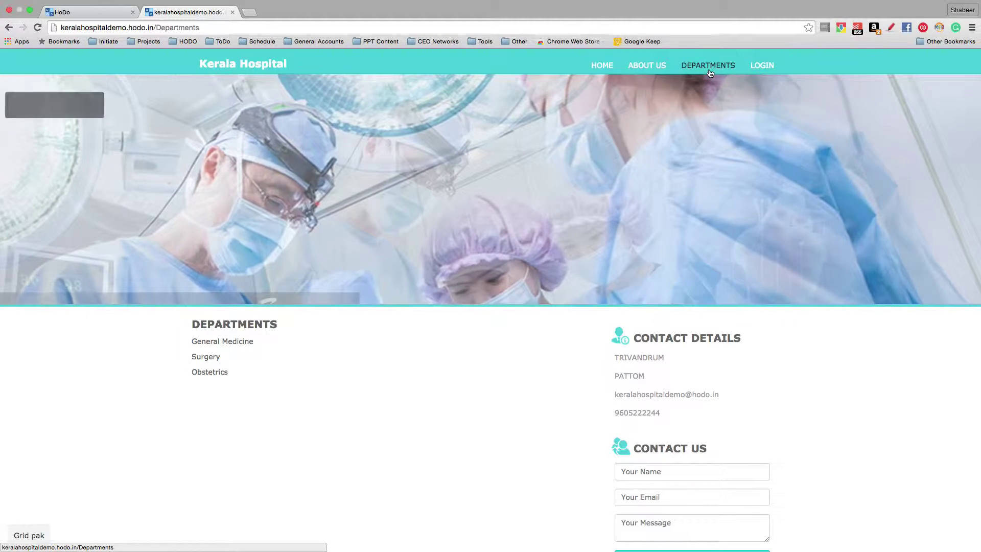
- Back in the Site Builder, start another new page named "General Medicine"
click(71, 14)
click(250, 303)
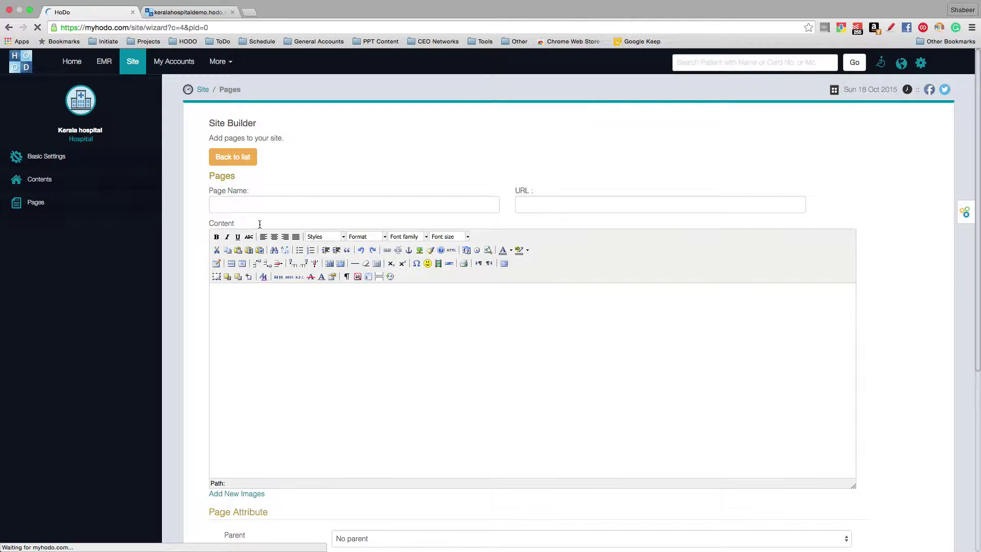
click(284, 198)
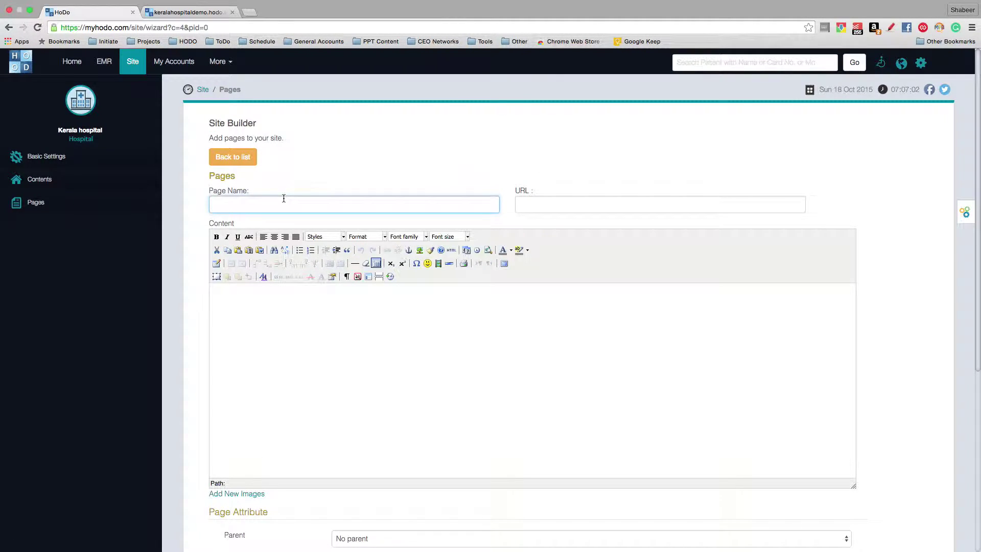
text(General Medicine)
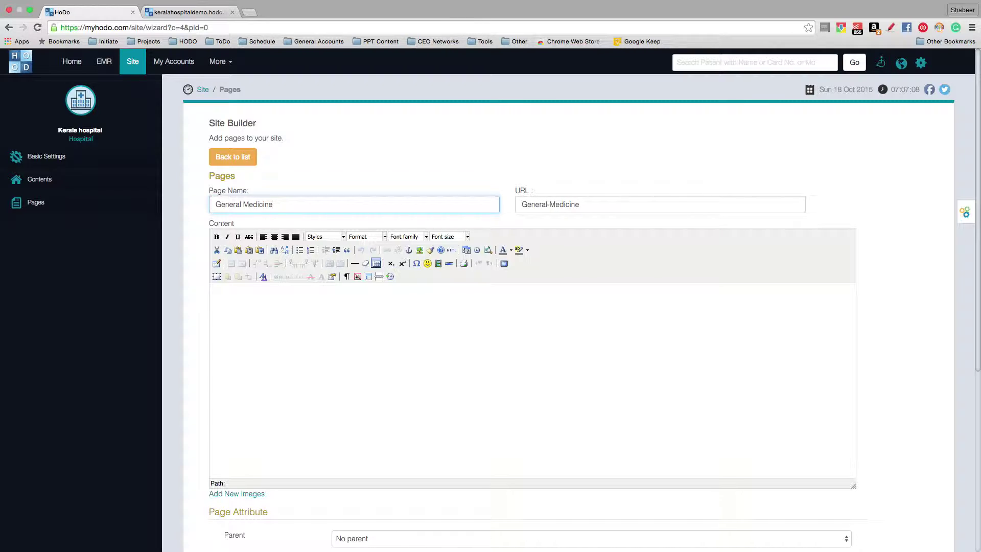
- Write "Contents about this page can be updated here." as the General Medicine page content
click(305, 322)
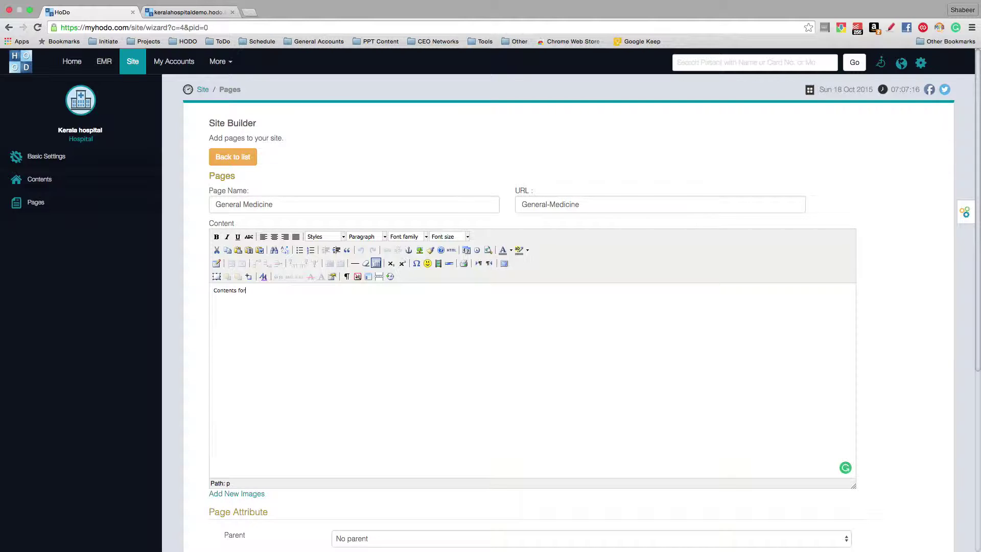
key(BackSpace)
key(BackSpace)
key(BackSpace)
key(BackSpace)
key(BackSpace)
key(BackSpace)
key(BackSpace)
key(BackSpace)
key(BackSpace)
key(BackSpace)
key(BackSpace)
text(Contents about this page can be updated her)
- Set Departments as the parent of the General Medicine page and save it
scroll(296, 332, down, 5)
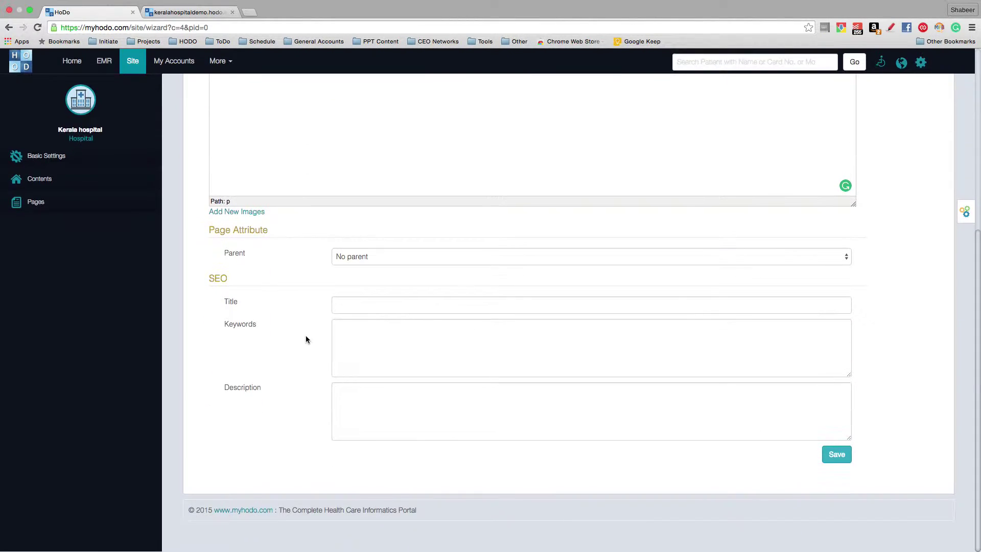
scroll(344, 325, up, 4)
scroll(343, 325, up, 2)
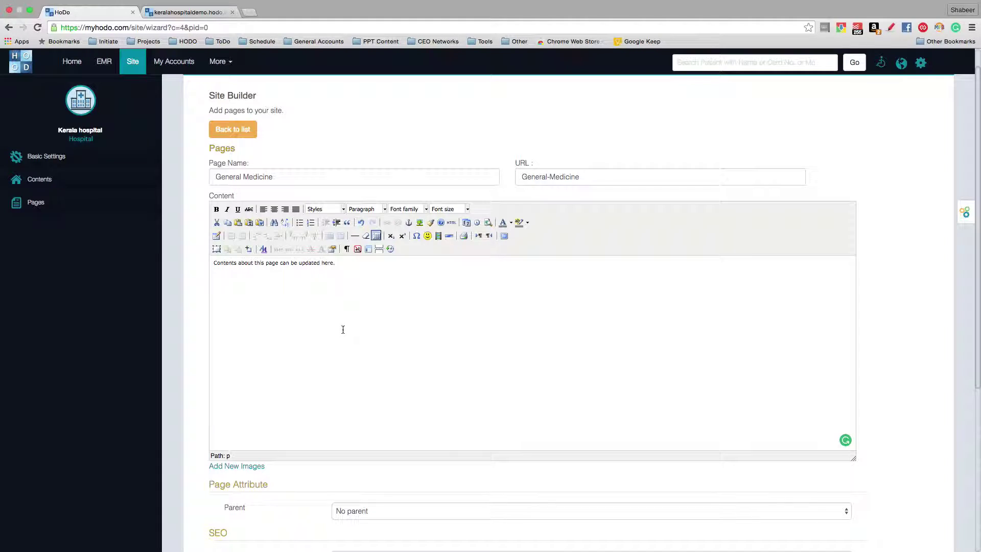
scroll(345, 329, down, 6)
click(404, 256)
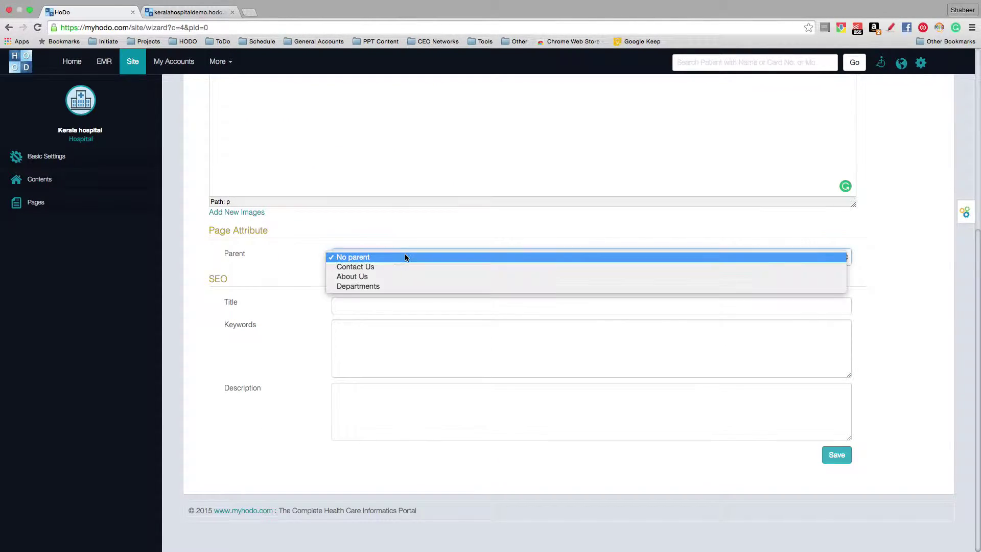
click(392, 286)
scroll(318, 290, up, 5)
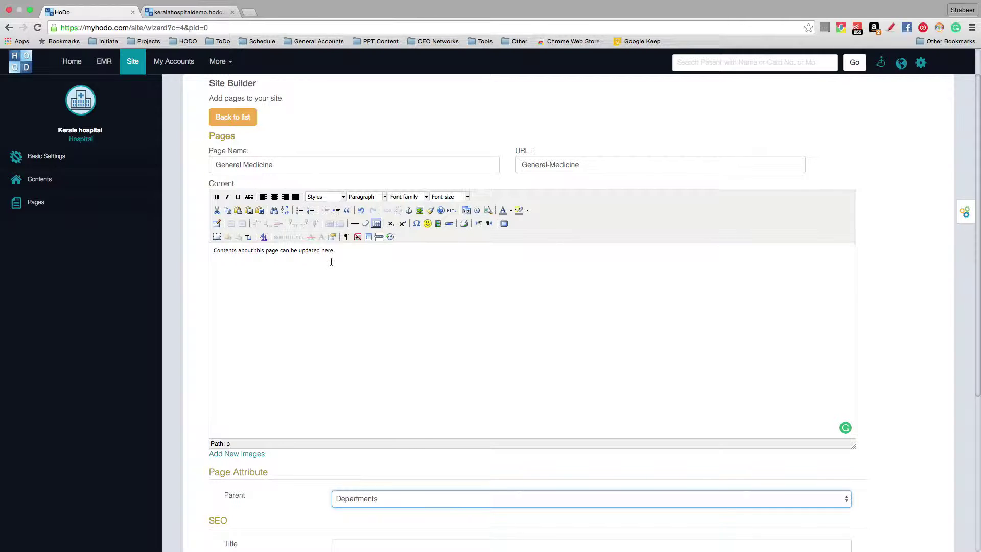
scroll(337, 266, down, 5)
click(833, 453)
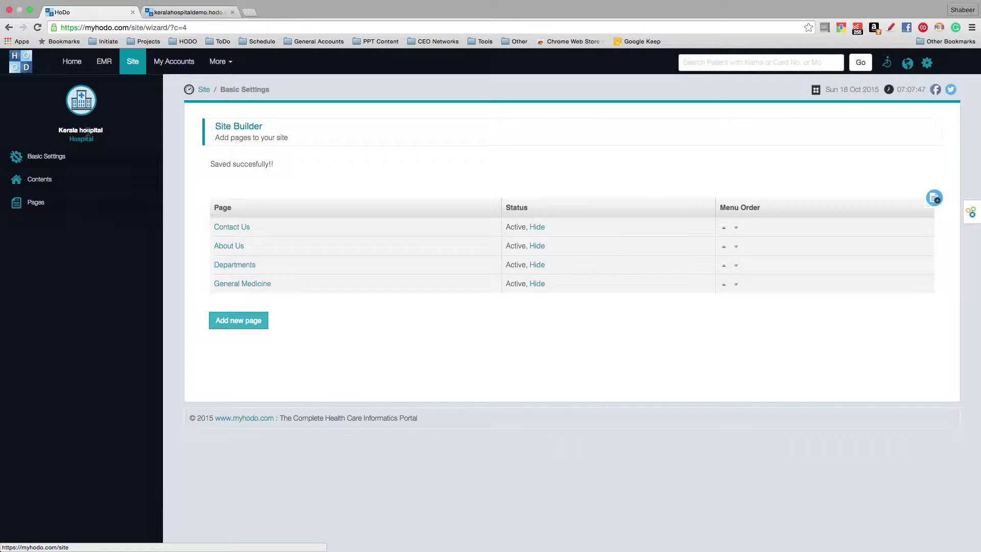
- Reload the published site and examine the General Medicine page and its entry under Departments
click(173, 11)
right_click(232, 155)
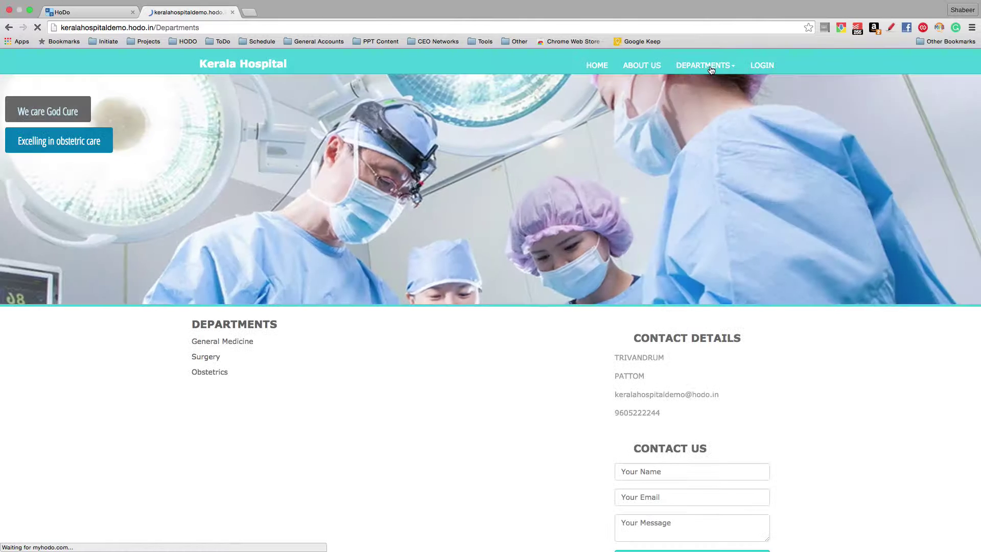
mouse_move(707, 68)
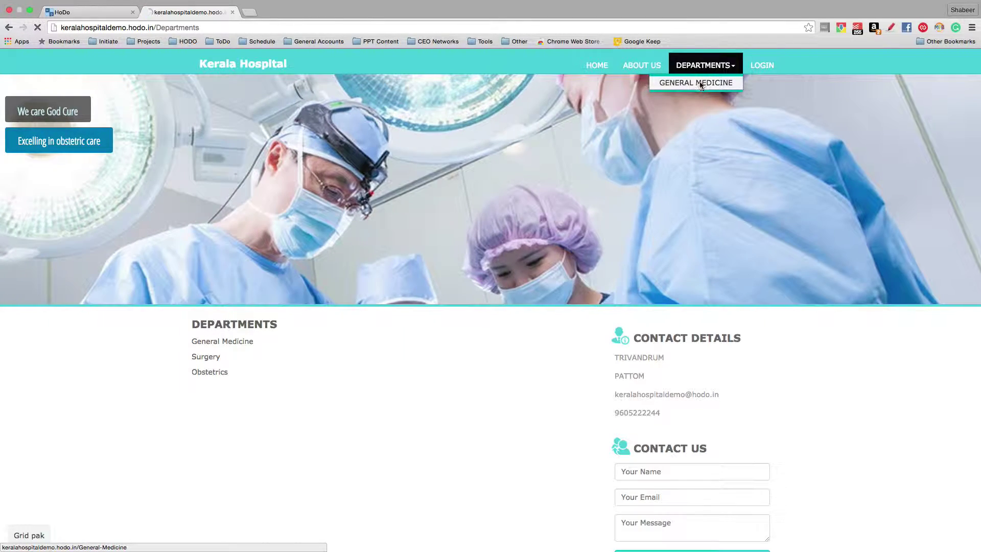
click(700, 83)
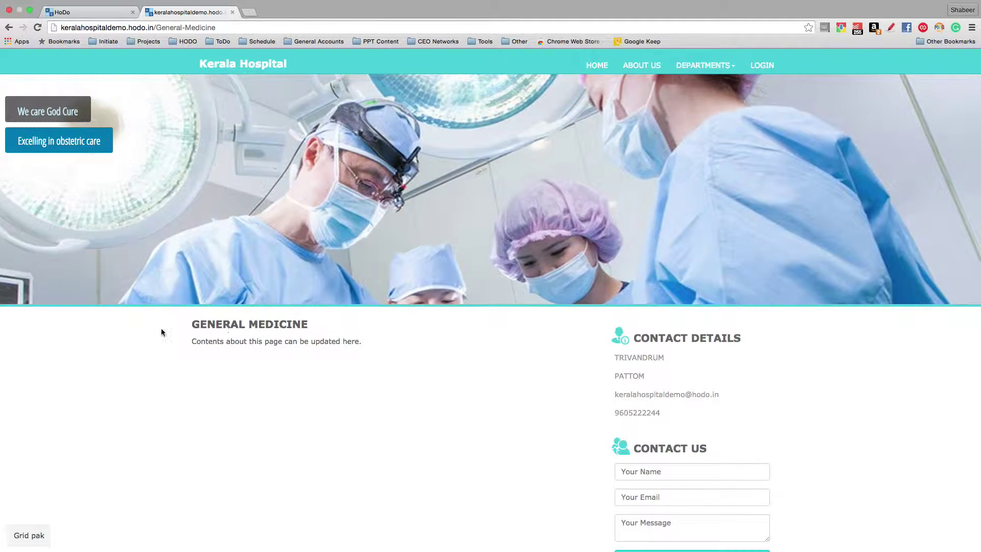
click(690, 65)
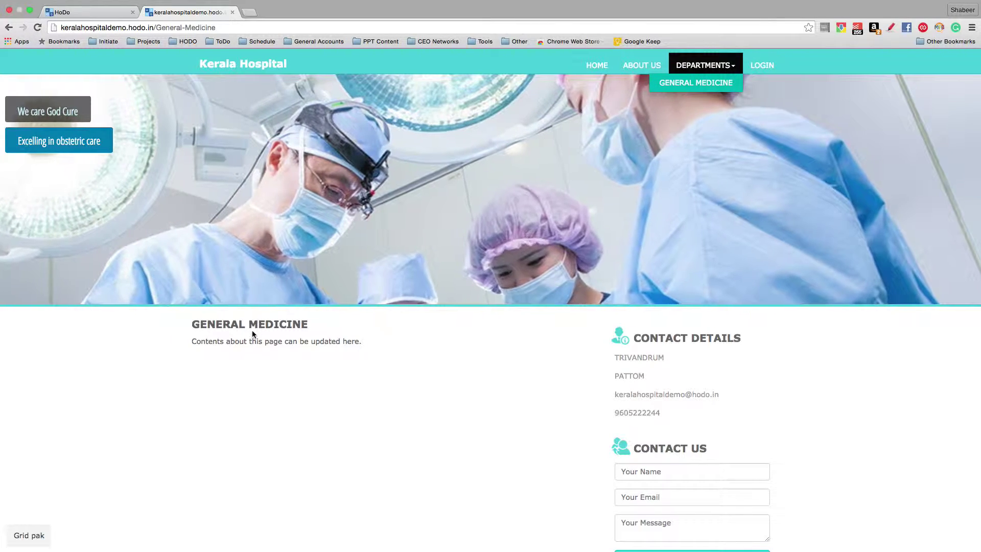
click(252, 331)
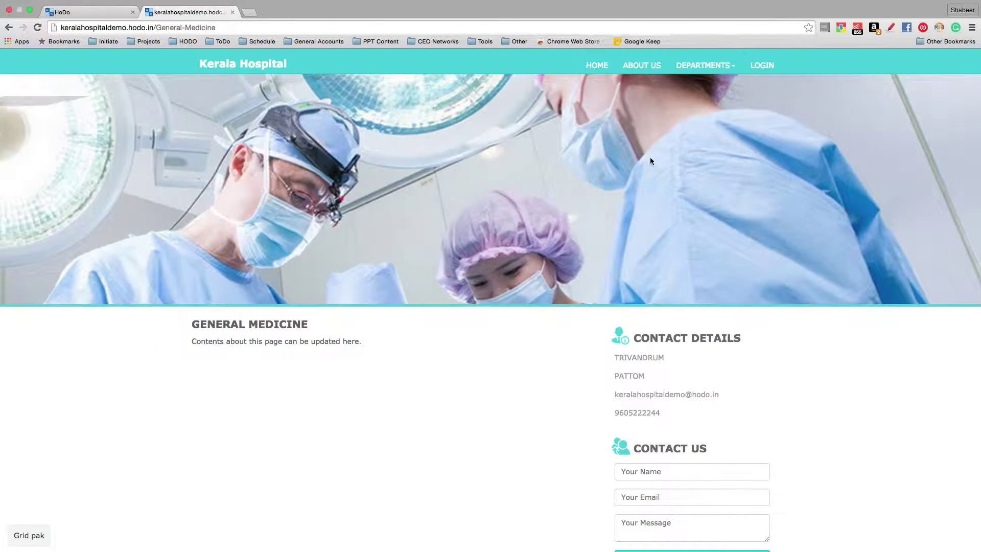
click(703, 65)
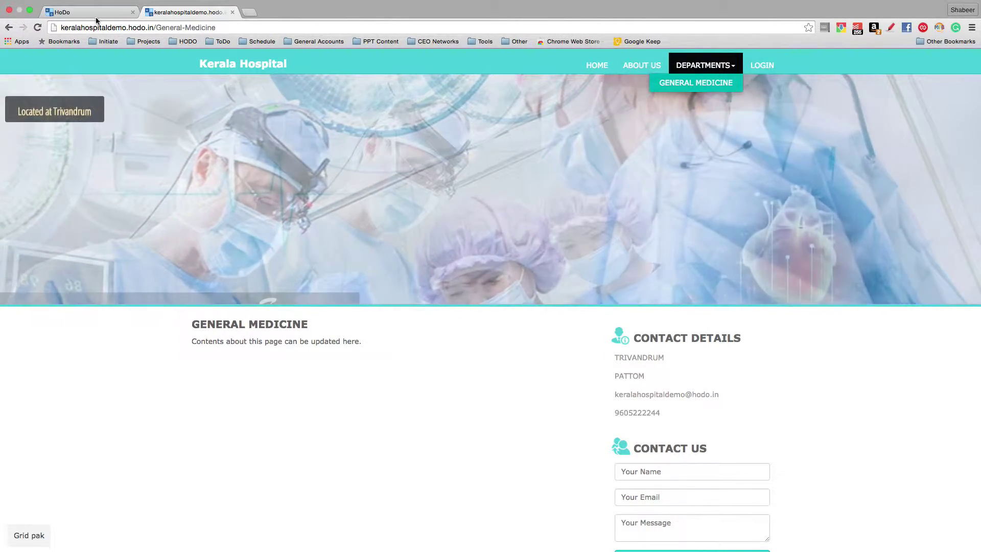
- Back in the Site Builder, create a page named "Obstetrics" with the content "Details of OBGyn to be added in this page."
click(68, 12)
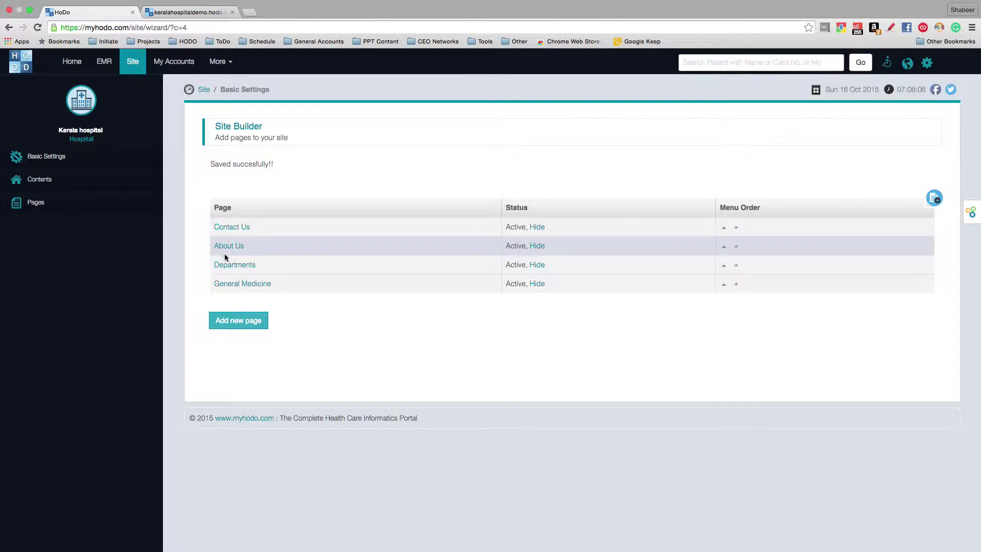
click(243, 325)
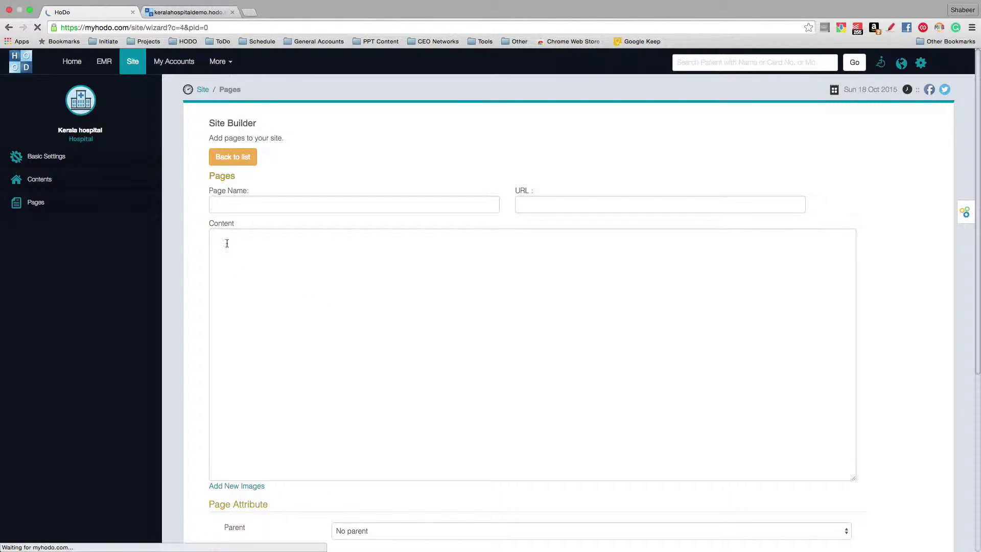
click(258, 204)
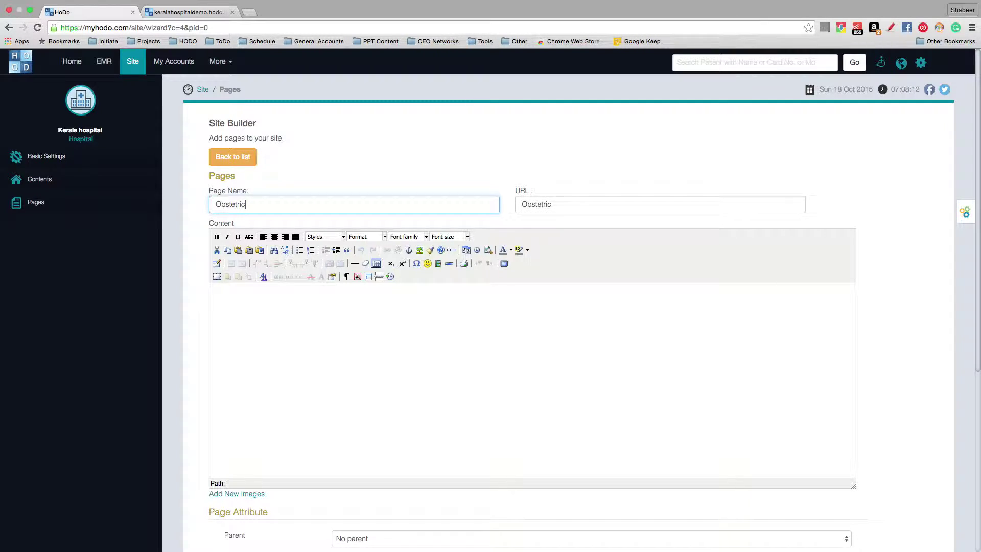
key(Tab)
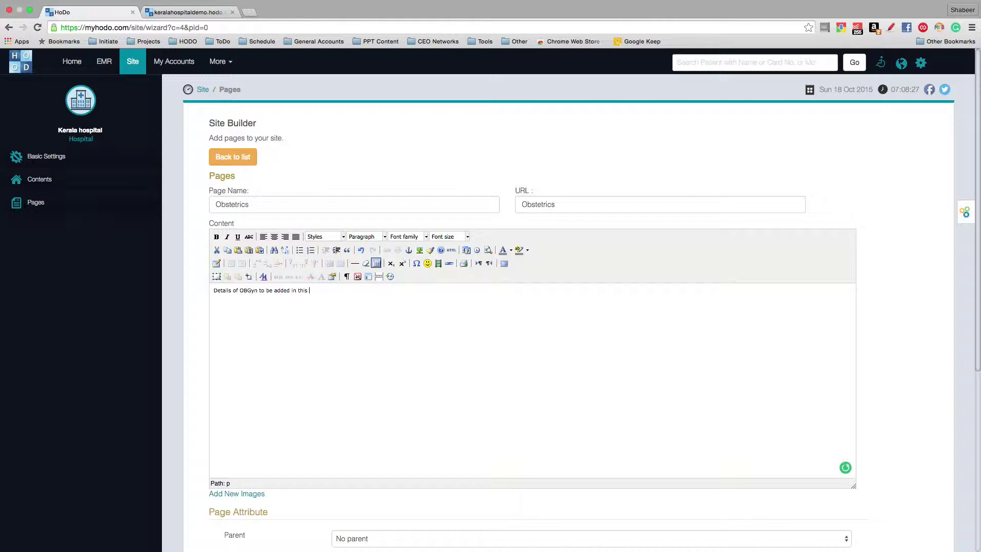
- Set Departments as the parent of the Obstetrics page, save it, and return to the main Site page
scroll(245, 364, down, 5)
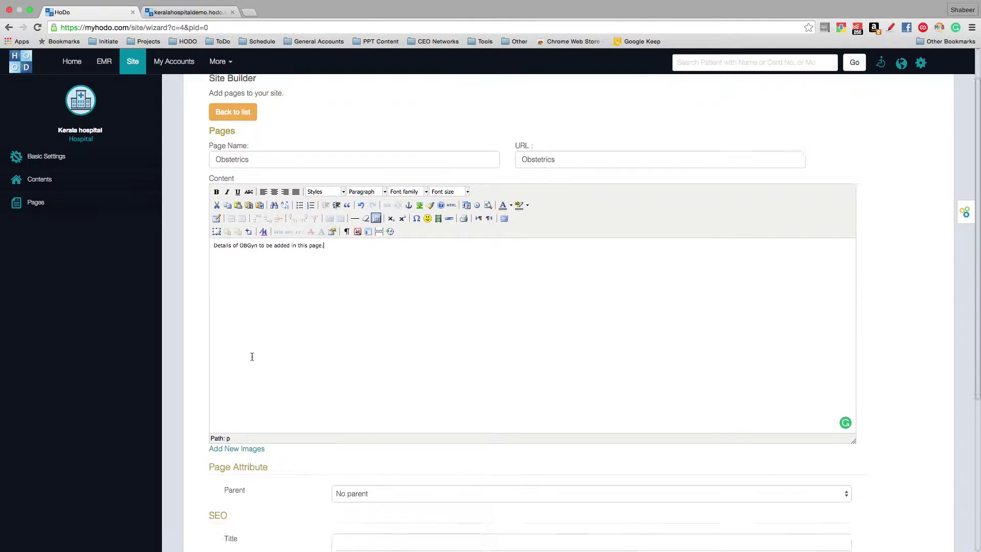
click(385, 256)
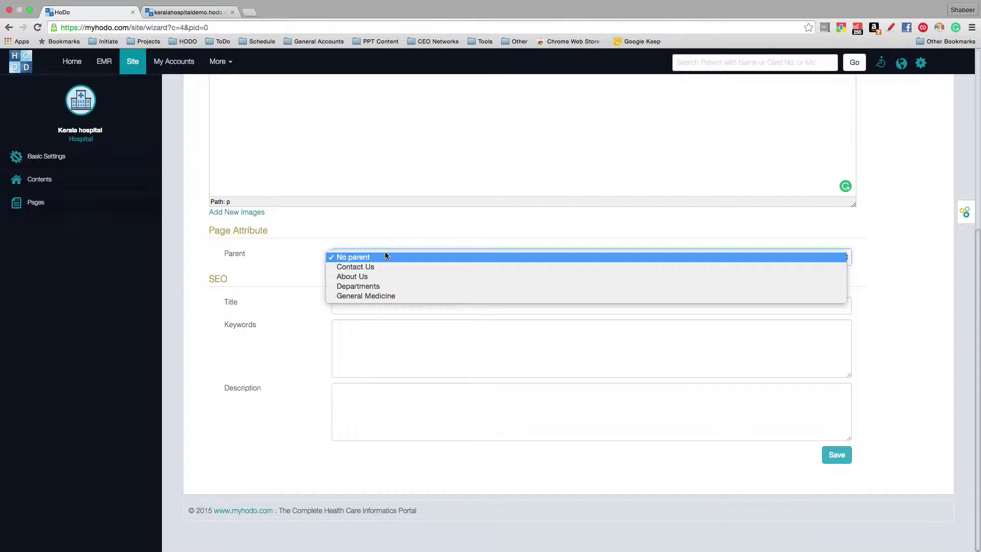
click(381, 286)
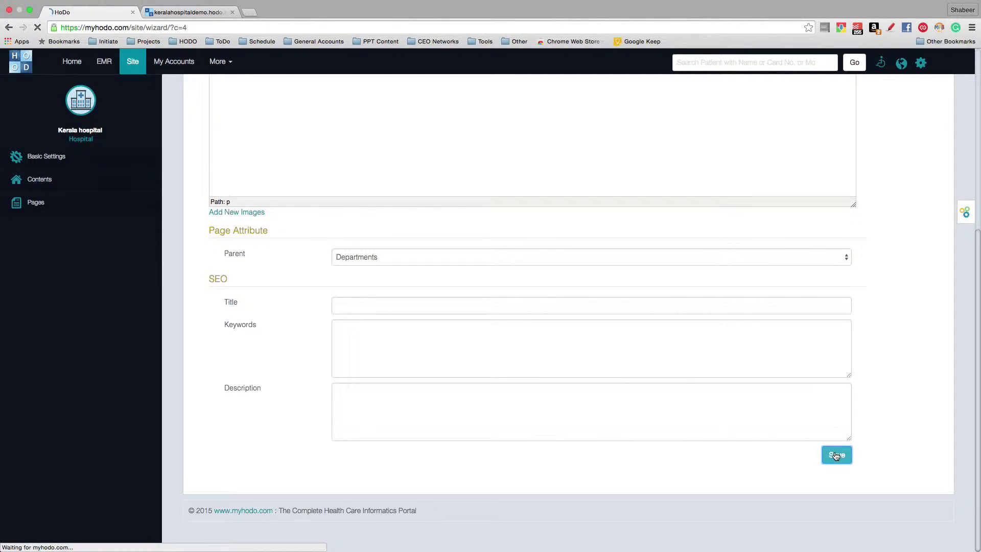
click(133, 62)
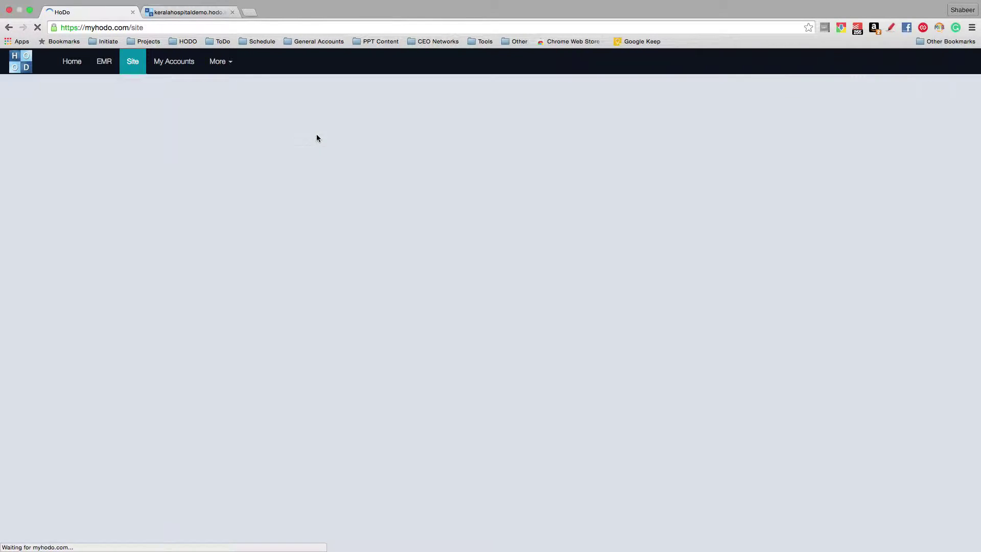
- Reload the published site and view the Obstetrics and General Medicine pages listed under Departments
click(173, 12)
right_click(379, 192)
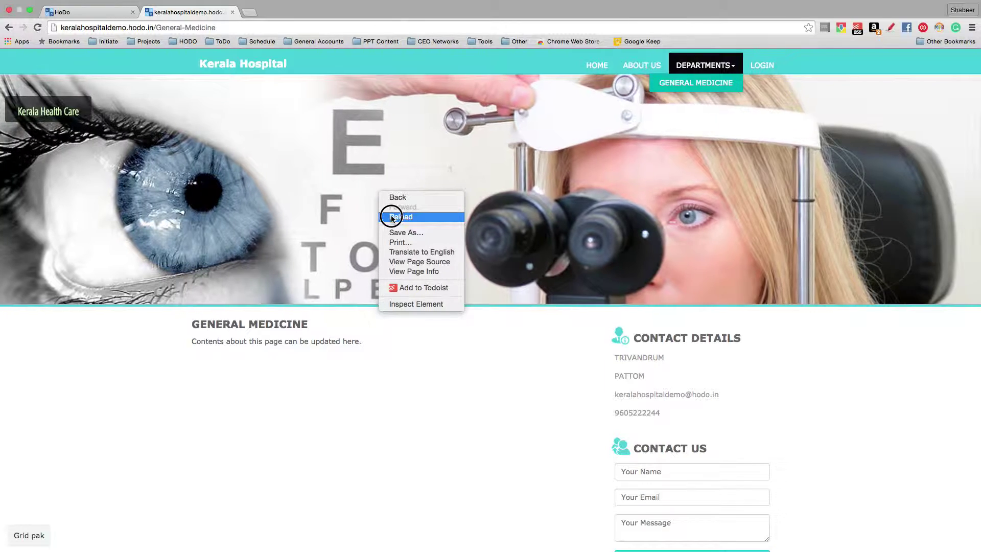
click(392, 217)
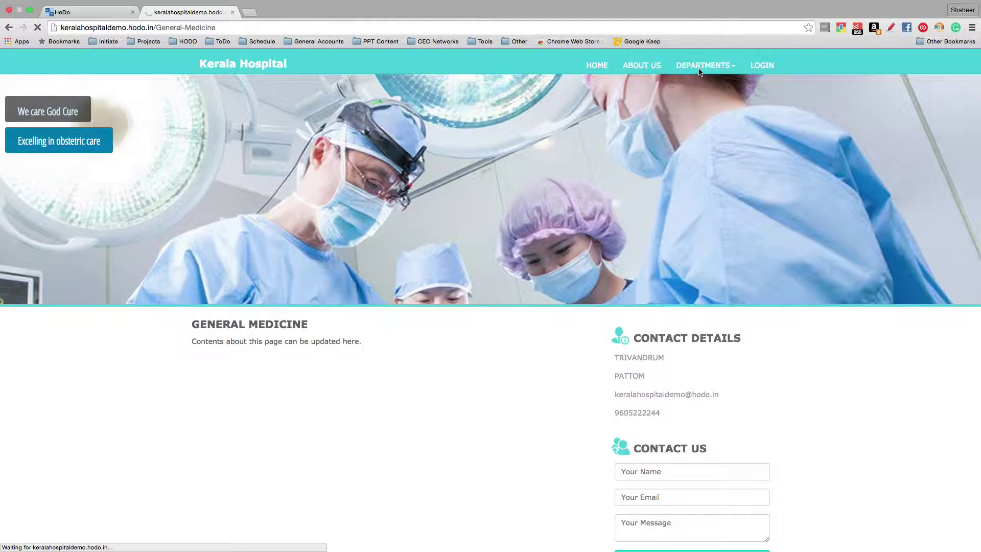
mouse_move(701, 69)
click(685, 97)
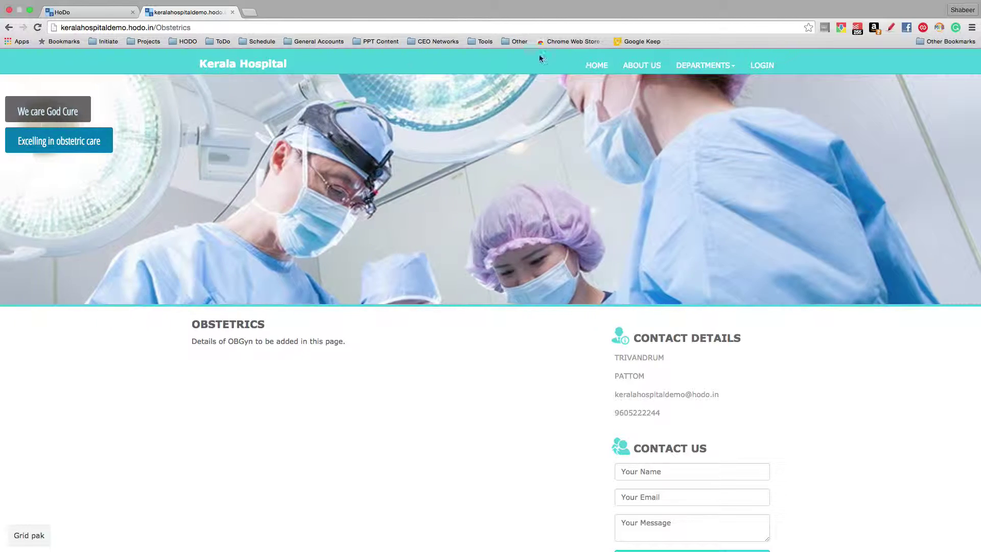
mouse_move(704, 66)
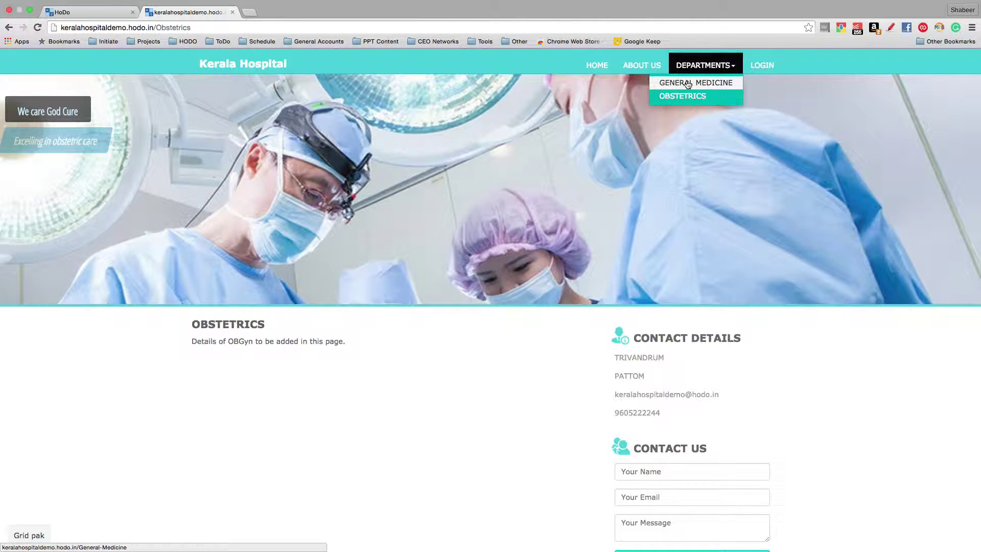
click(688, 84)
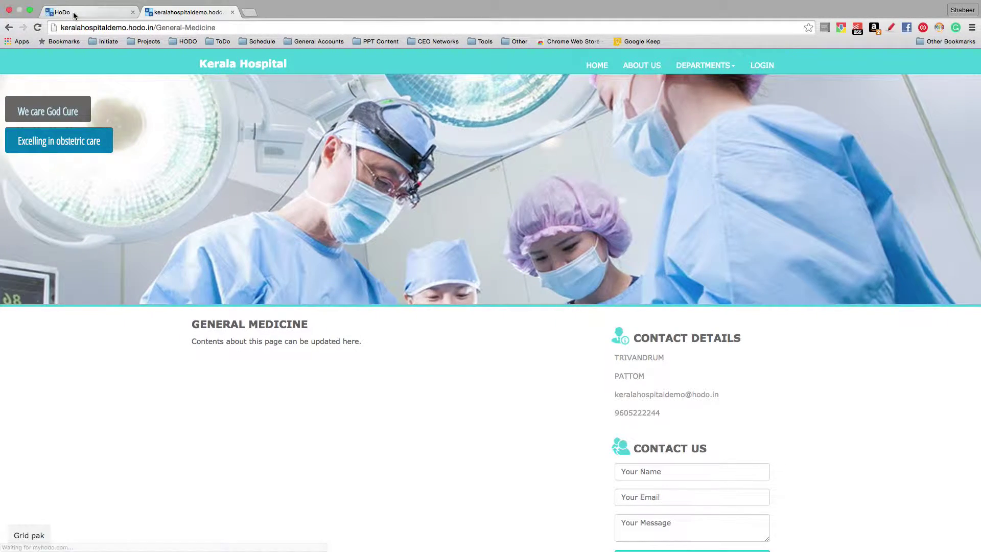
- Return to the Site Builder and review the Contents sections, from Contact Details, Analytics and Widgets to the Home content
click(73, 11)
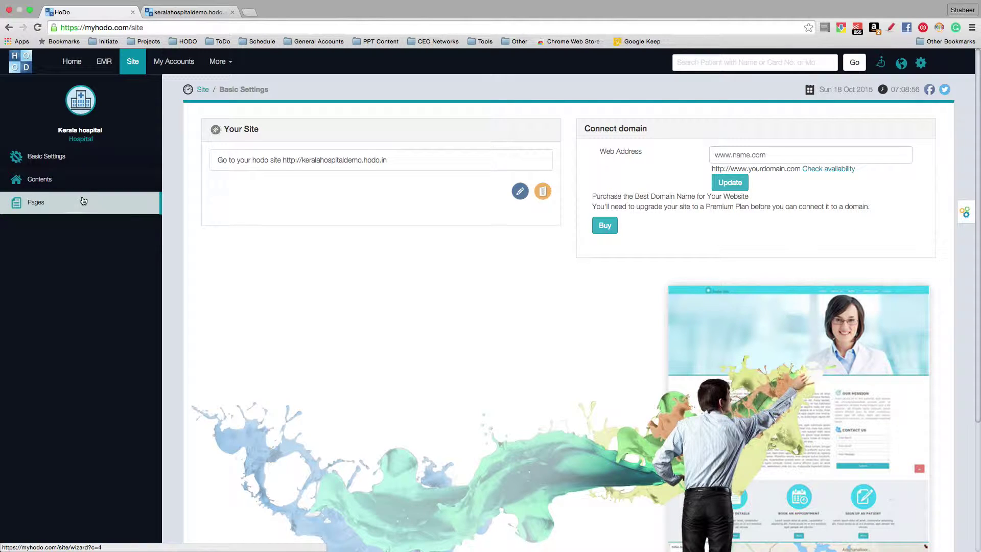
click(55, 202)
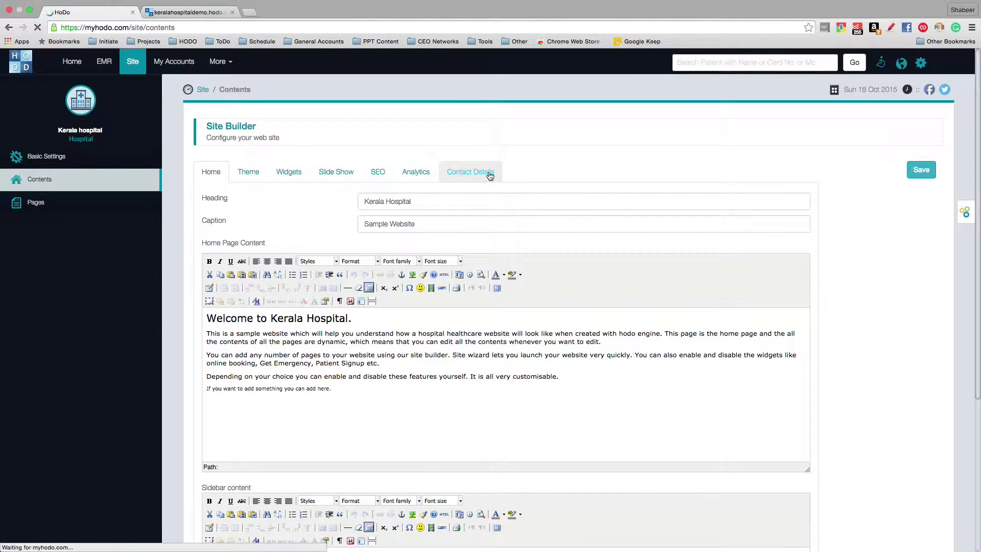
click(478, 177)
click(417, 177)
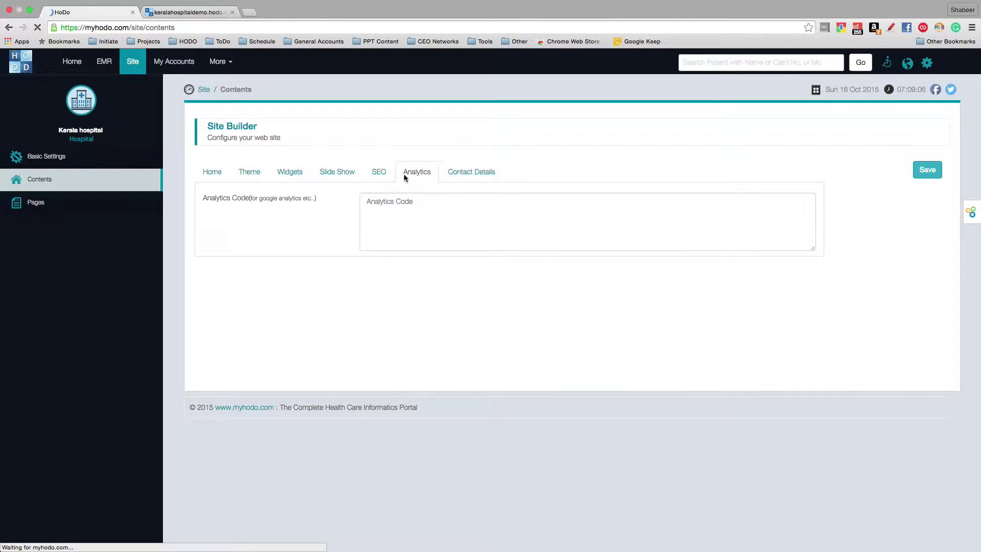
click(371, 174)
click(337, 177)
click(286, 172)
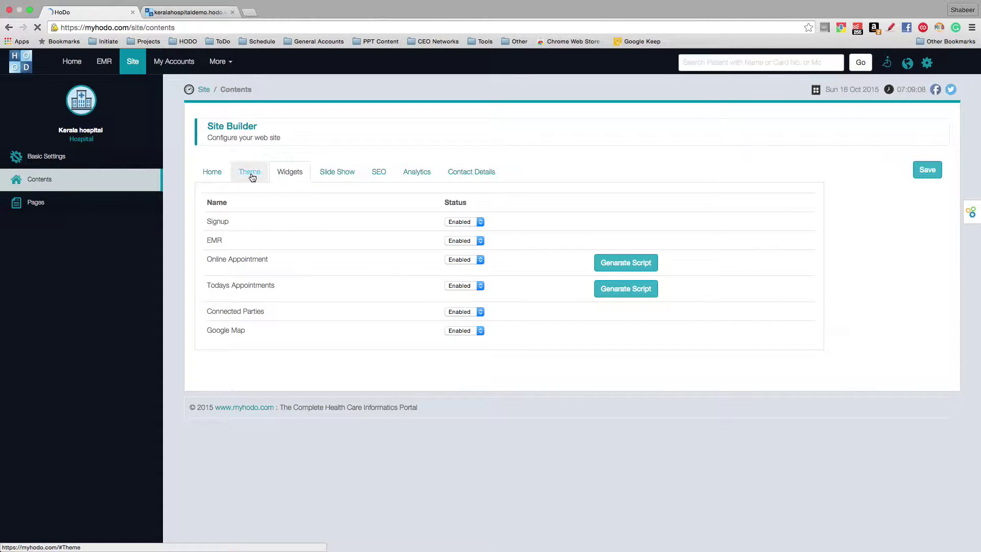
click(249, 173)
click(212, 174)
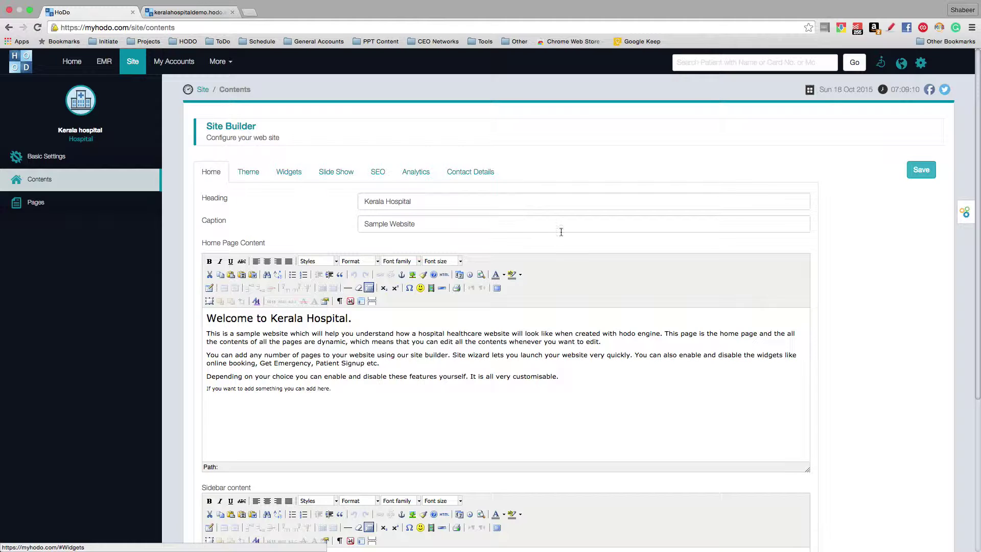
scroll(338, 228, down, 5)
scroll(338, 231, up, 5)
scroll(337, 227, down, 5)
scroll(337, 228, up, 5)
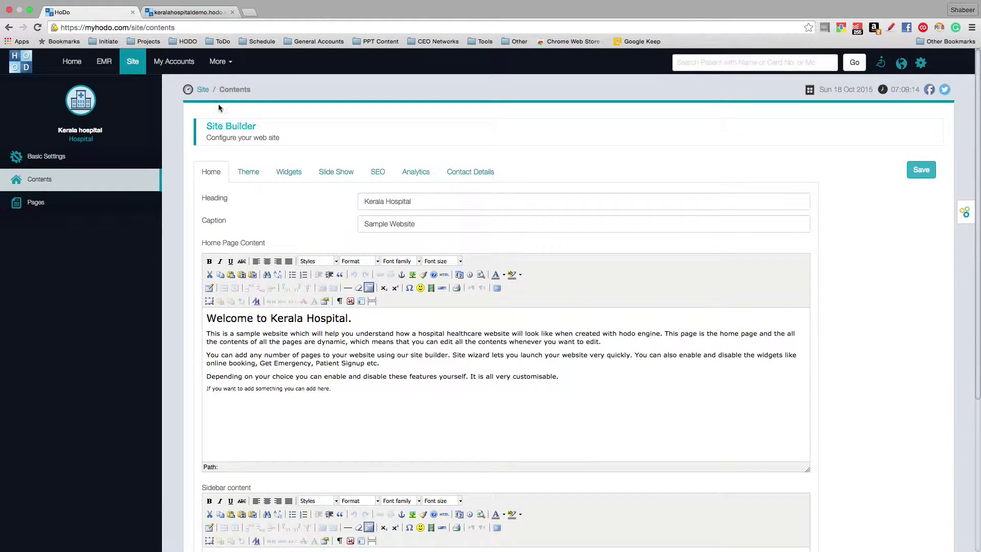
- Examine the published General Medicine page from its banner and contact form to the patient service widgets and footer
click(175, 16)
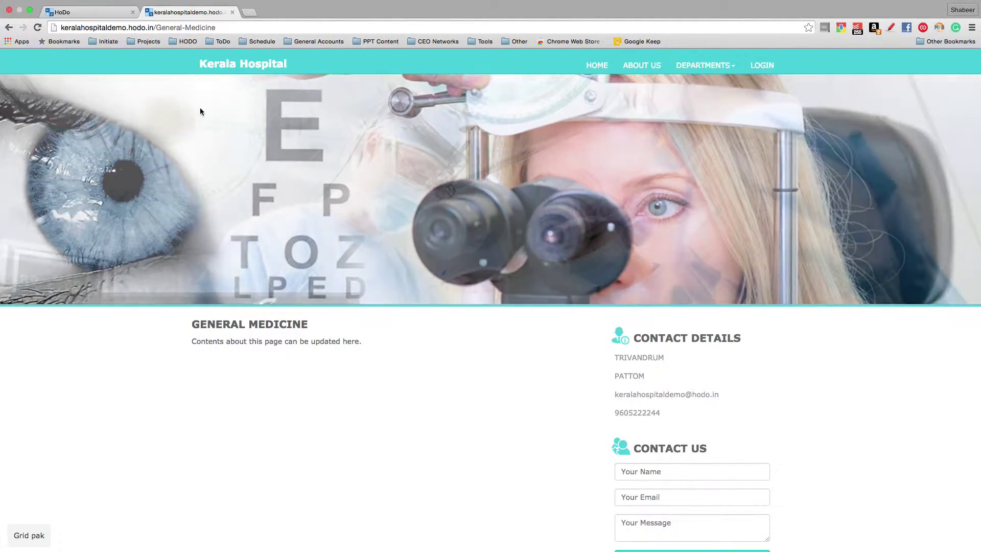
scroll(370, 98, down, 7)
scroll(371, 98, up, 3)
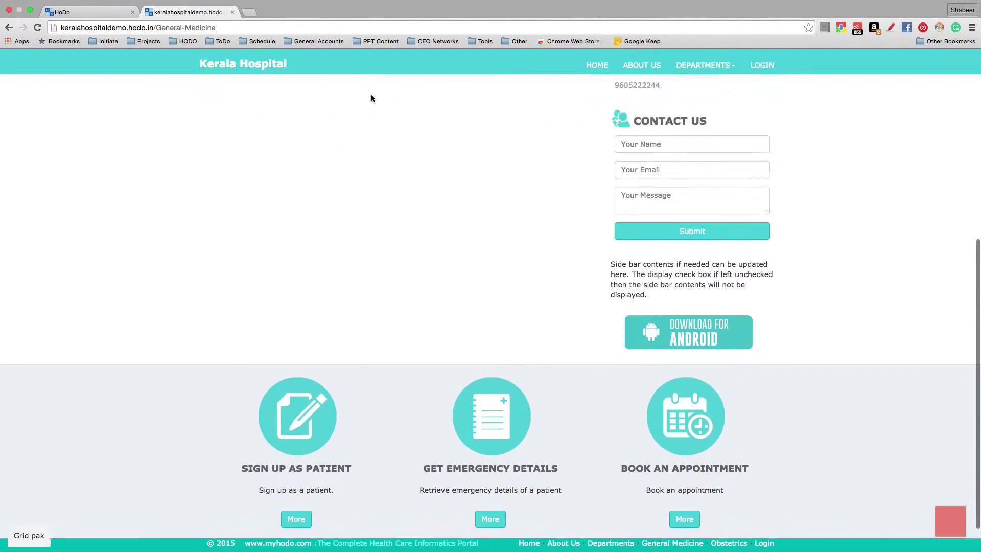
scroll(371, 98, down, 3)
scroll(371, 98, up, 8)
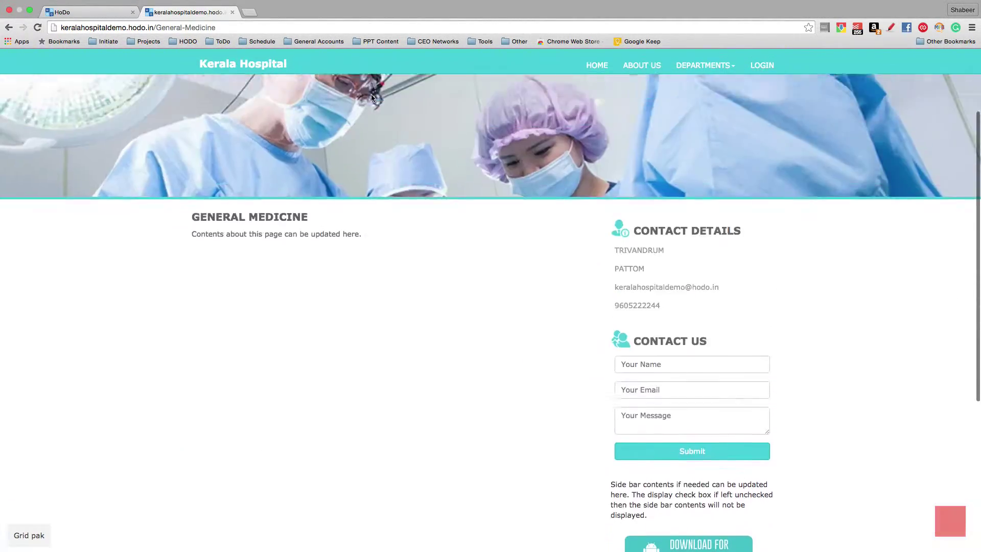
scroll(371, 95, down, 7)
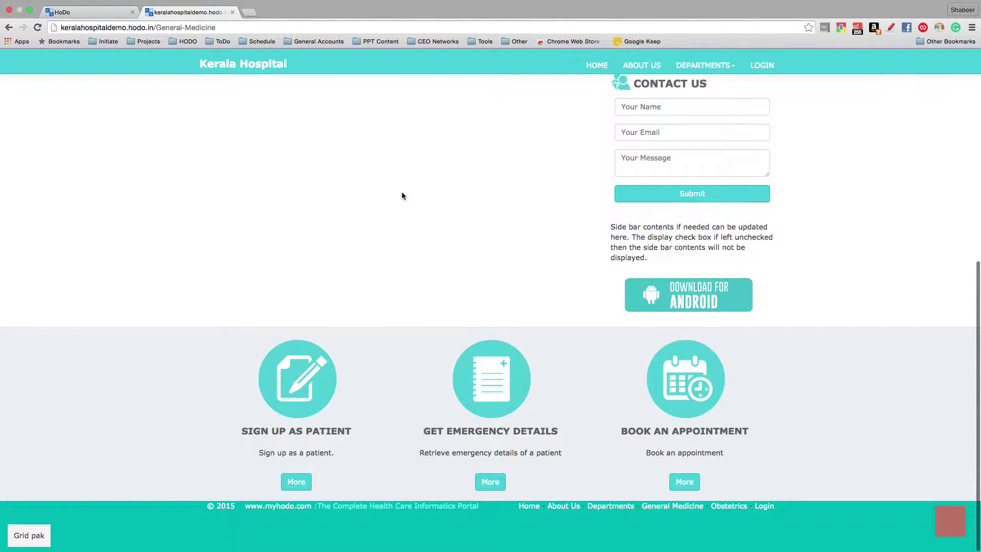
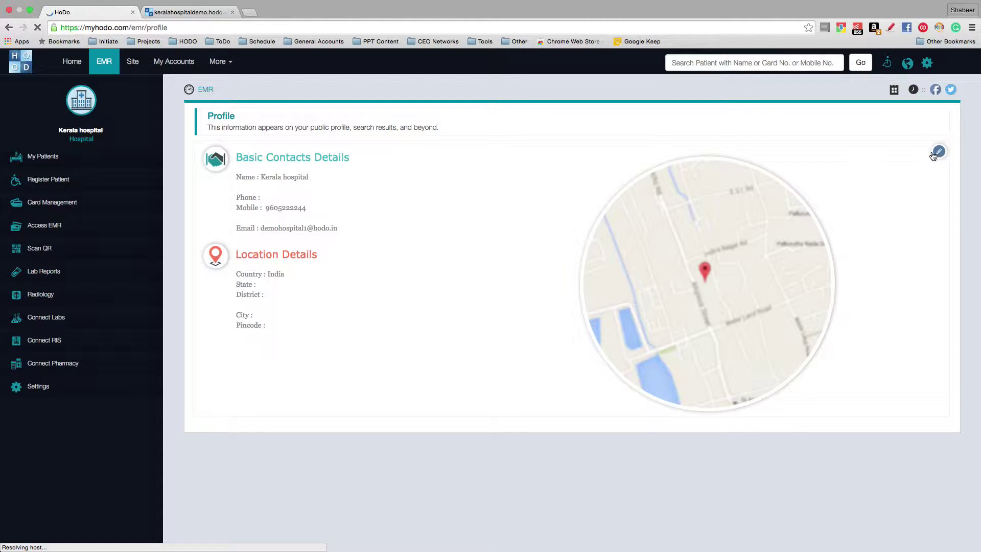
- Open the hospital profile's Location Details for editing in HoDo and shift the map position slightly south-east within Bengaluru
click(939, 152)
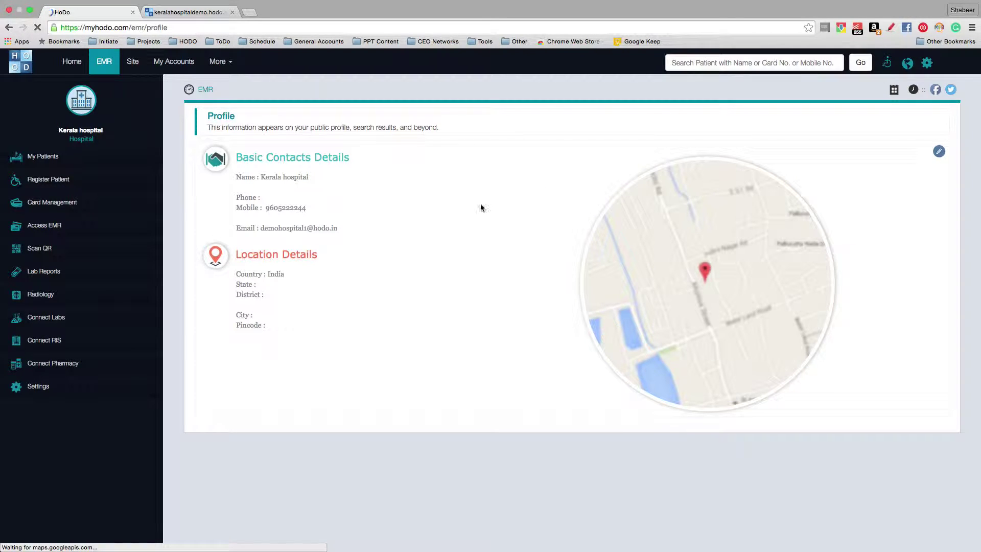
click(937, 153)
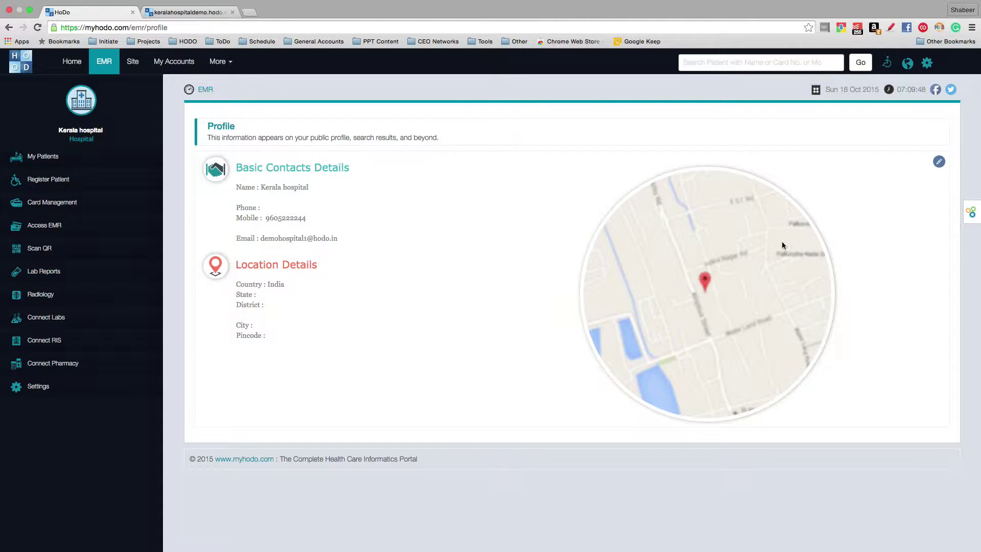
click(939, 162)
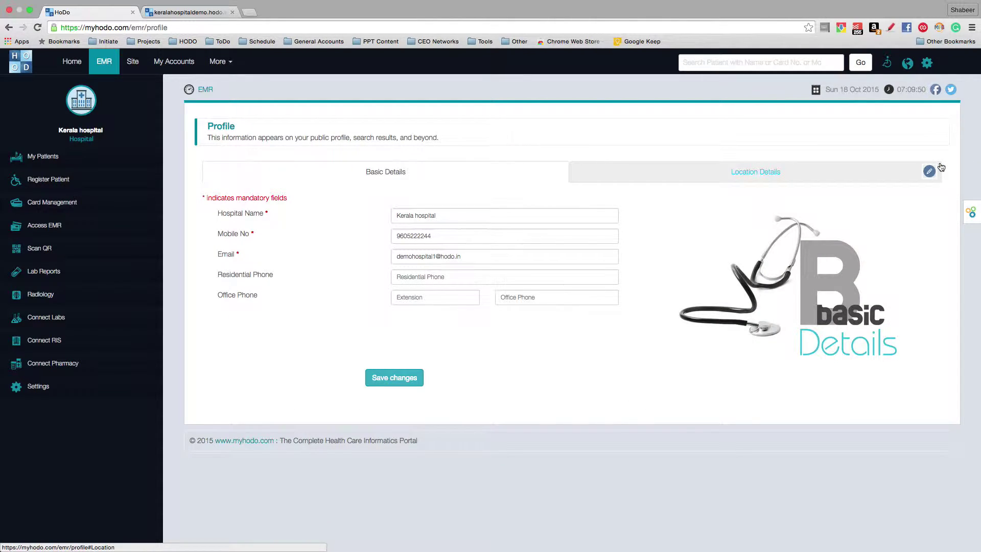
click(776, 173)
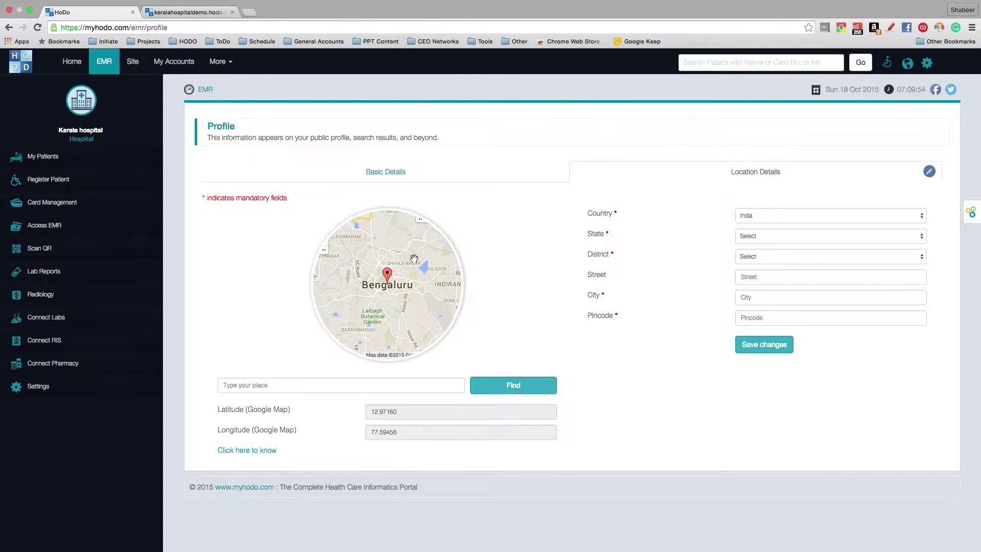
click(389, 275)
drag(389, 275, 404, 282)
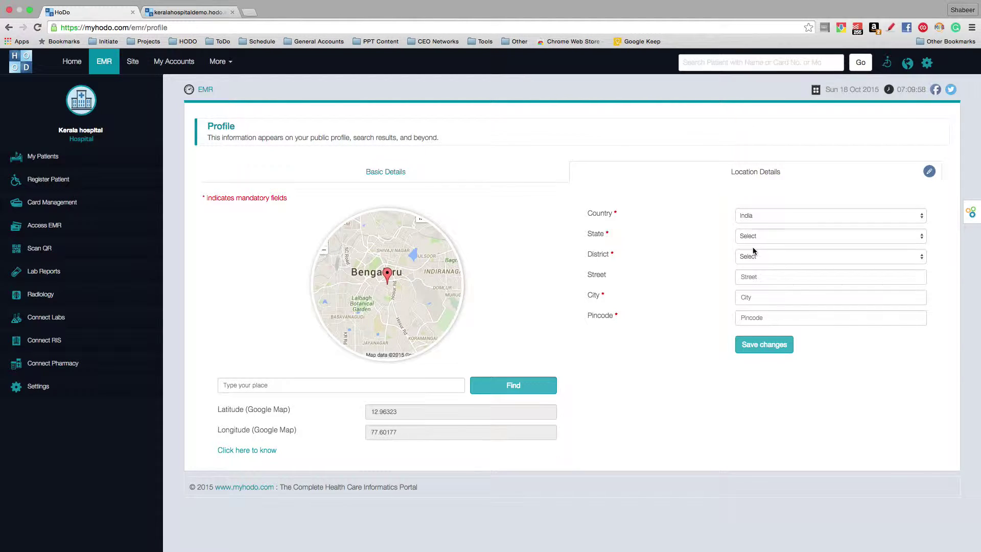
- Set the hospital's state to Kerala and its district to Thiruvananthapuram in the location details
click(814, 237)
text(ke)
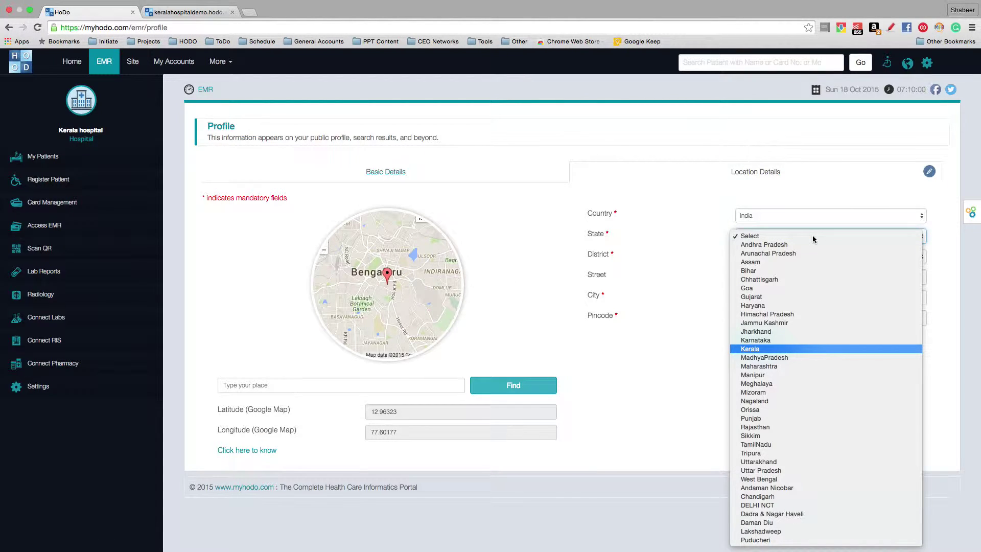
key(Return)
key(Tab)
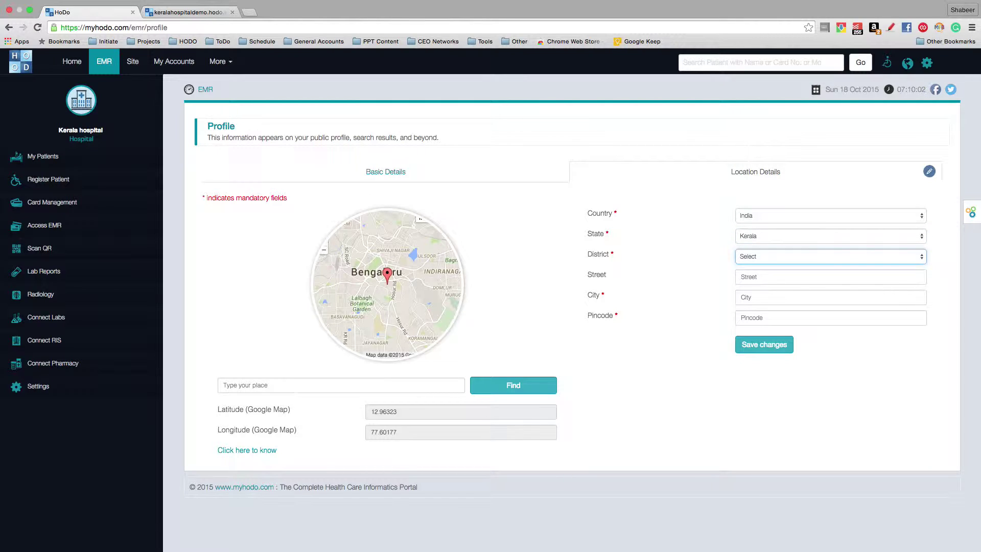
click(808, 266)
click(807, 361)
- Enter Trivandrum as the hospital's city, fill in the postal code, and save the location details
click(770, 280)
click(763, 299)
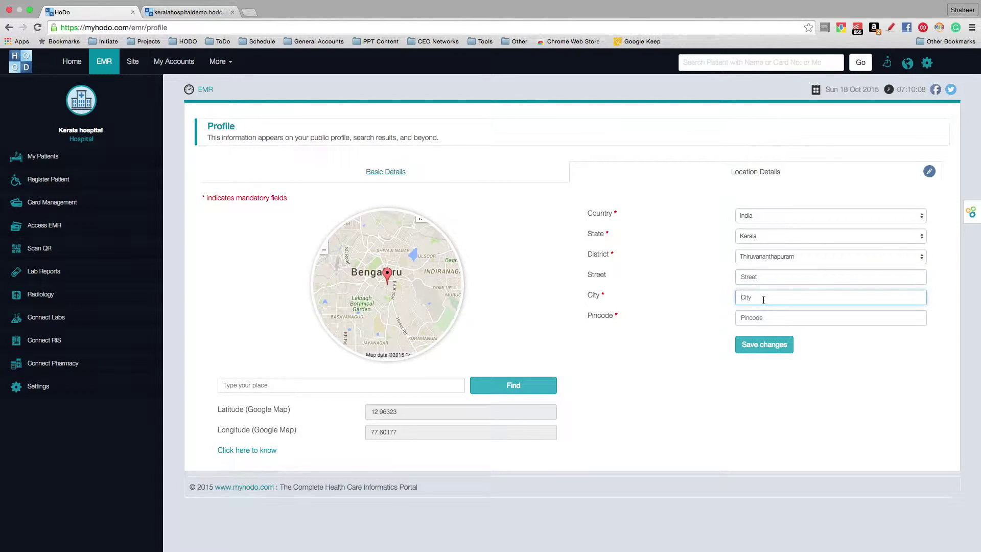
text(Trivandrum)
key(Tab)
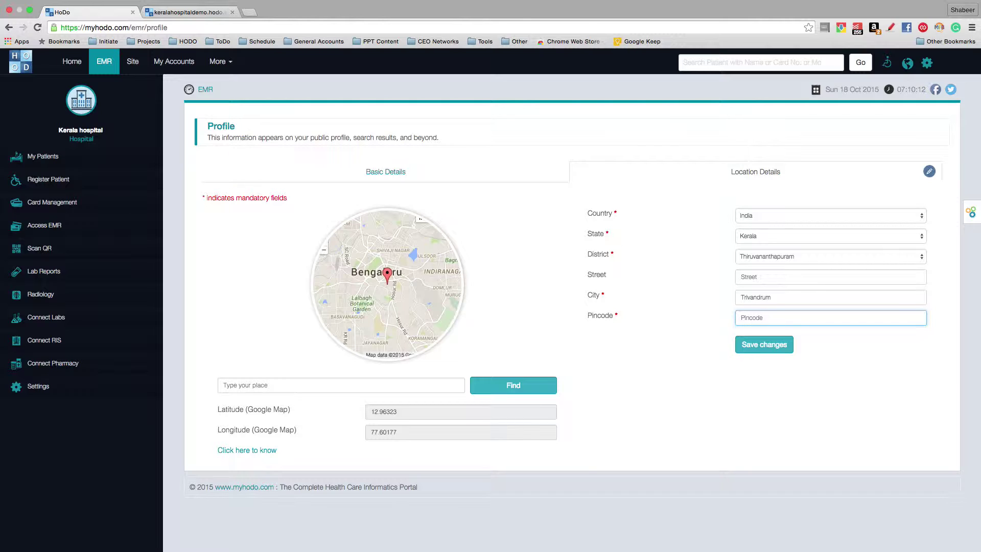
text(695011)
key(Return)
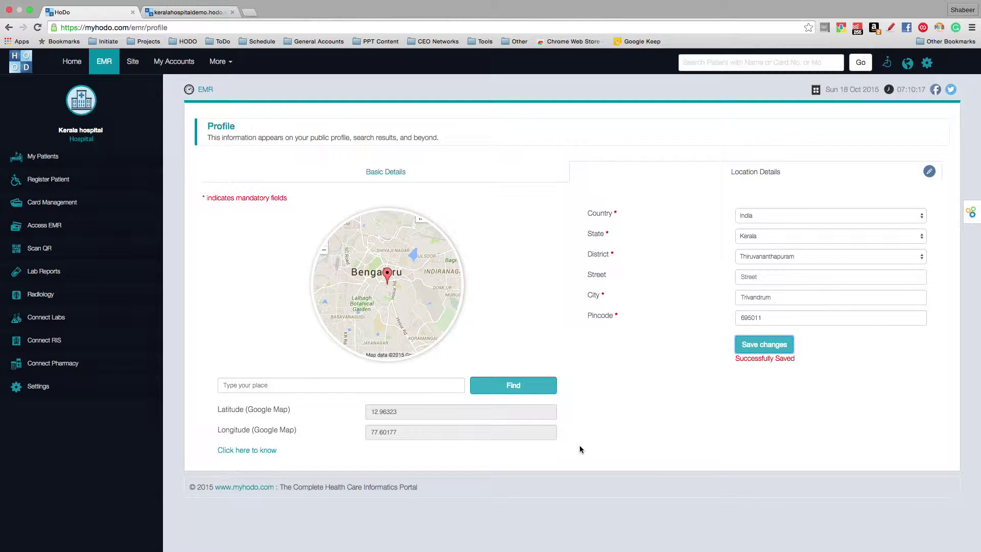
- Find "trivandrum" on the location map to move the marker to that city
click(345, 386)
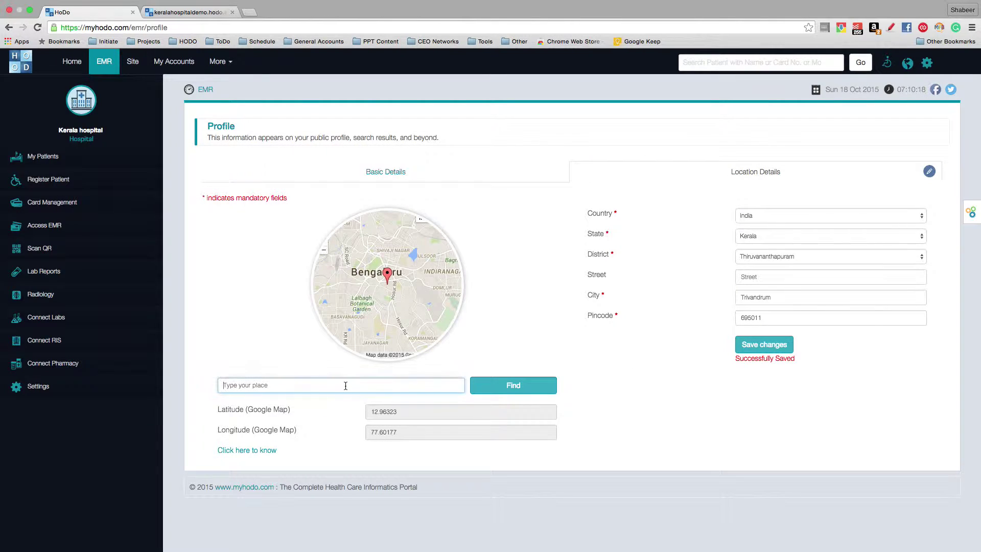
text(trivandrum)
click(493, 388)
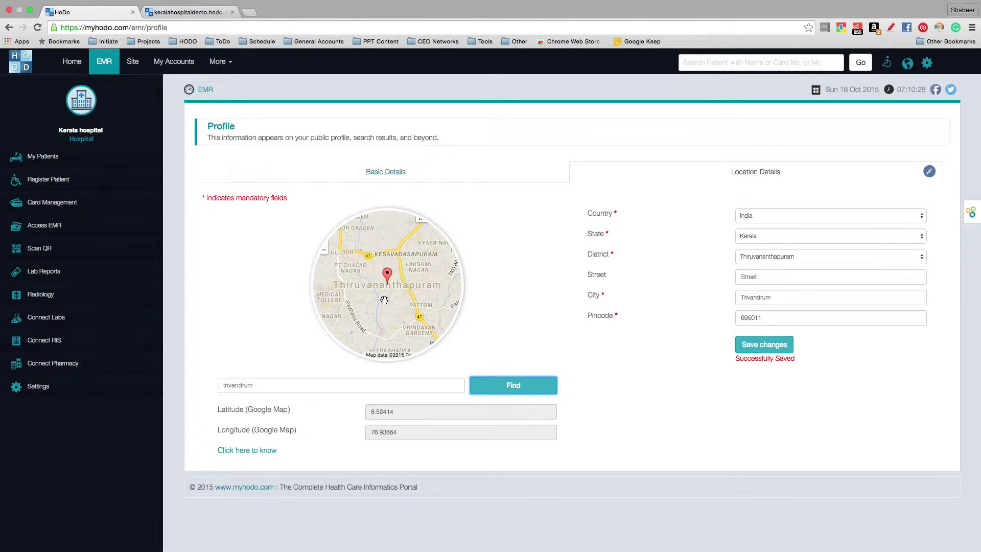
- Position the hospital's map marker beside the Kesavadasapuram junction, at about latitude 8.530 and longitude 76.938
scroll(387, 282, up, 3)
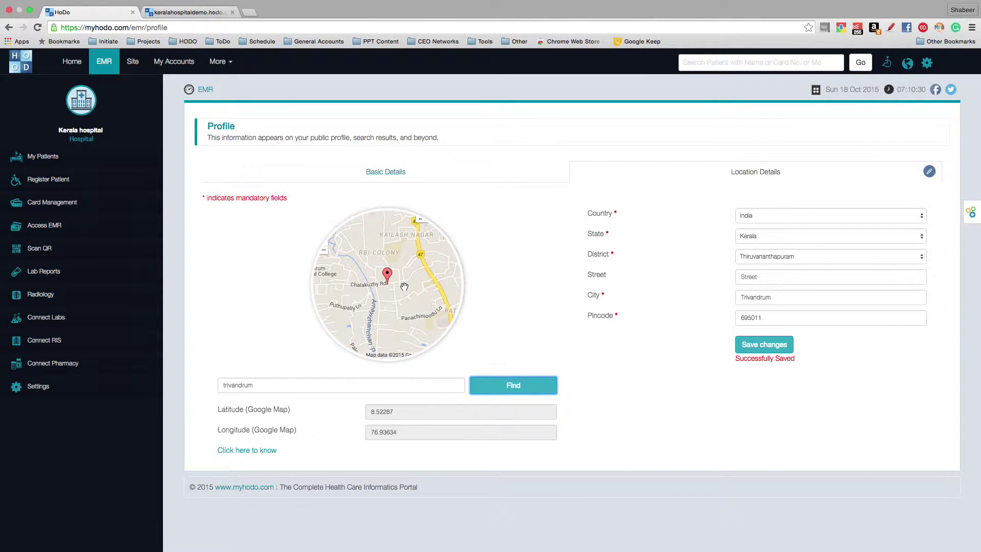
mouse_move(384, 283)
mouse_down()
mouse_move(394, 297)
mouse_move(355, 330)
mouse_move(385, 344)
mouse_up()
drag(391, 279, 405, 246)
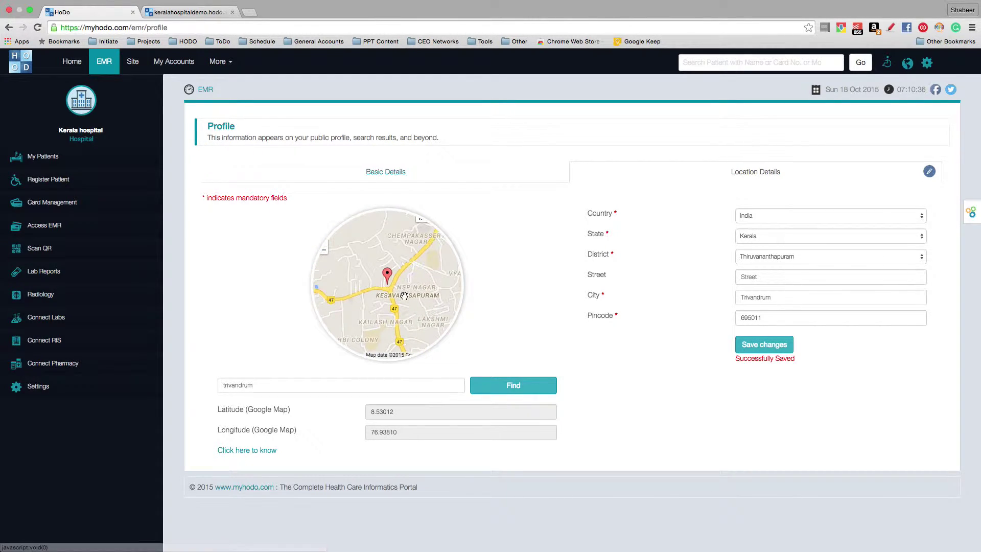
mouse_move(404, 296)
mouse_down()
mouse_move(376, 293)
mouse_move(384, 302)
mouse_move(369, 287)
mouse_up()
click(389, 276)
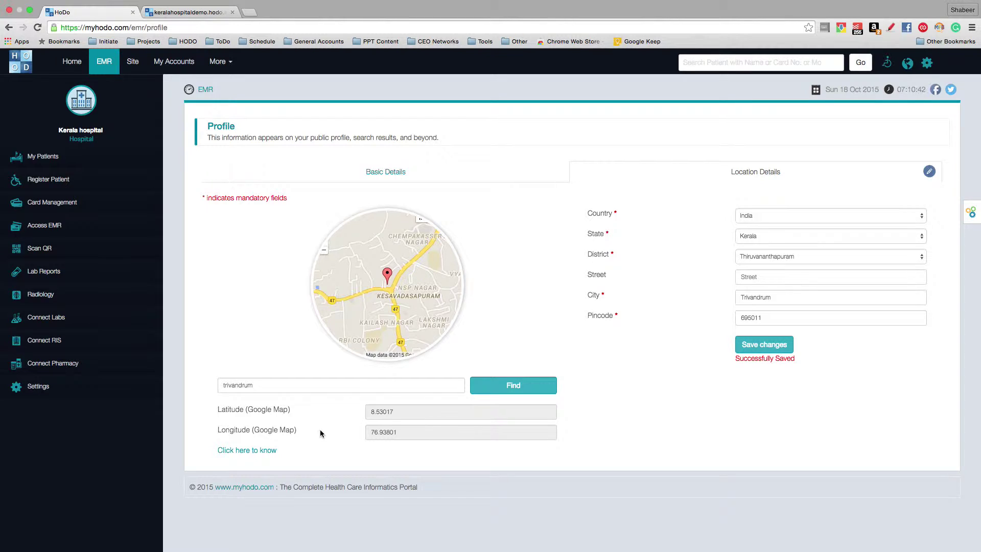
- Save the hospital's location changes and reload the published General Medicine page to check its location map
click(748, 345)
click(184, 12)
right_click(367, 147)
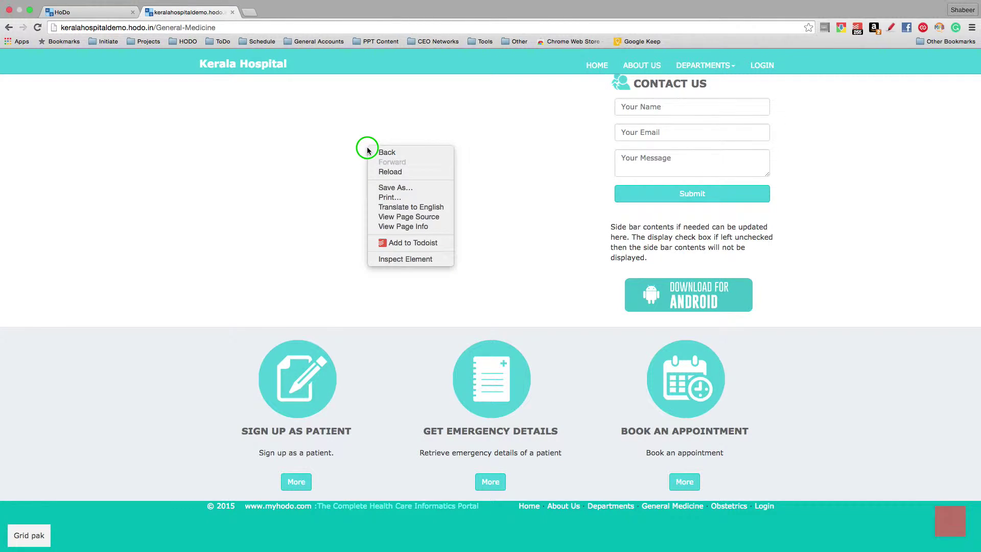
click(391, 177)
right_click(367, 158)
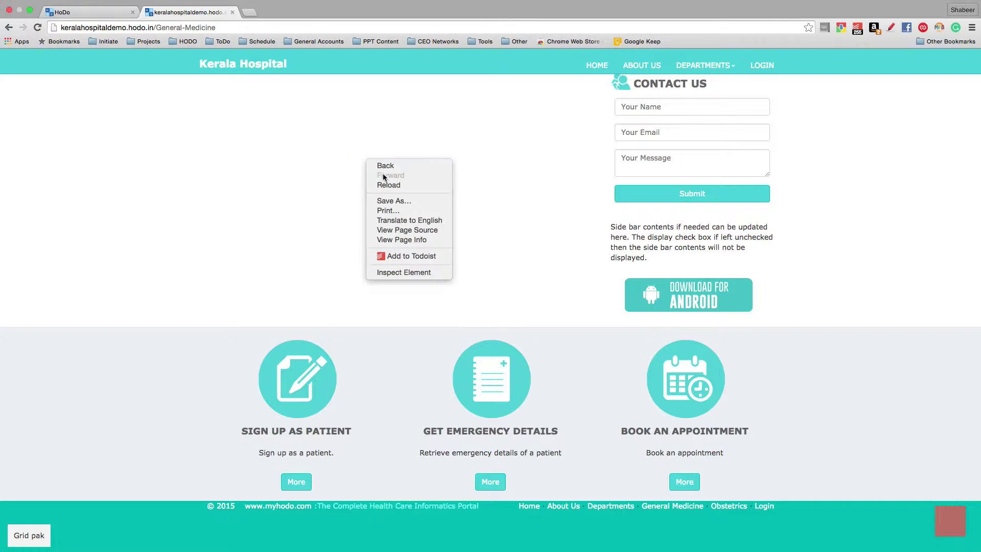
click(386, 185)
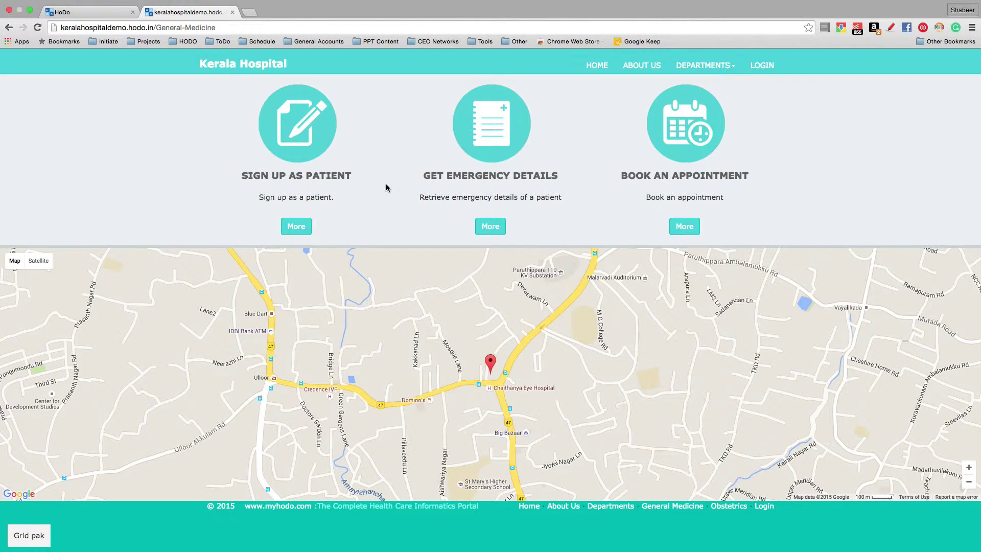
- Open the published site's home page and examine its content down to the location map above the footer
scroll(386, 187, up, 10)
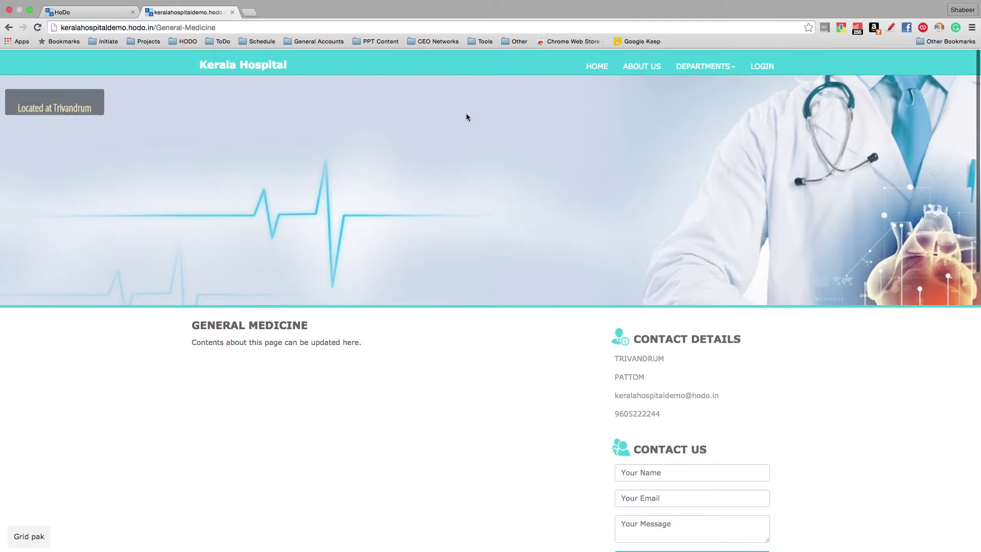
click(600, 69)
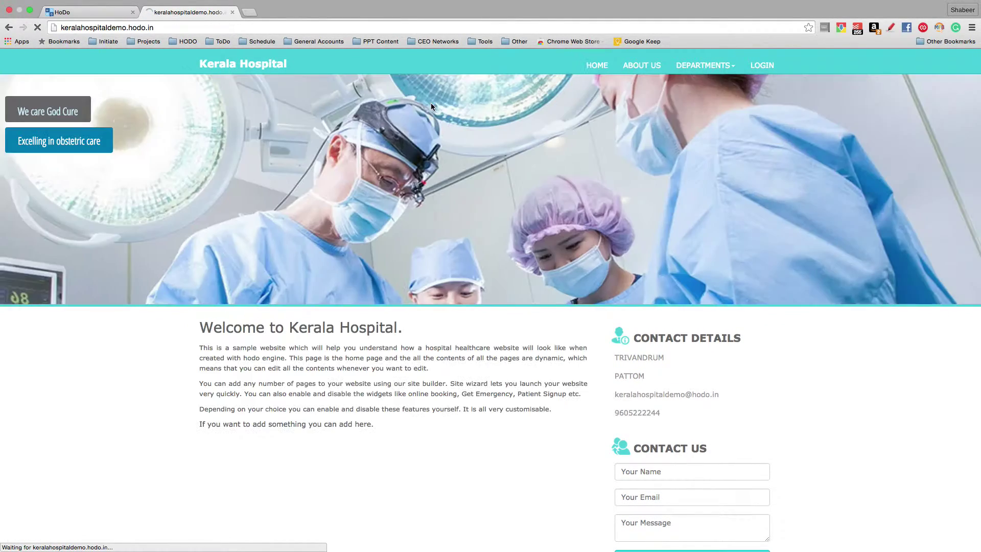
scroll(474, 175, down, 15)
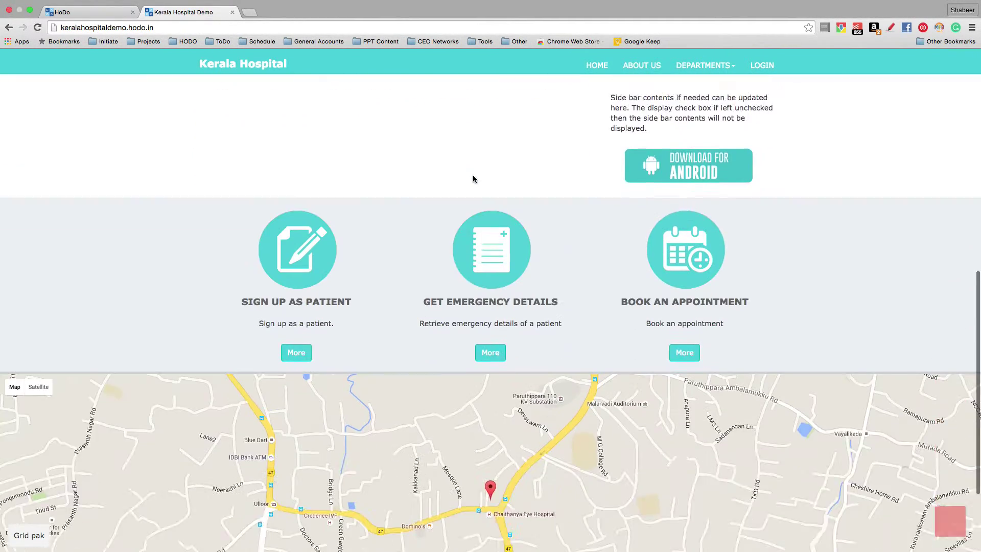
scroll(473, 176, up, 12)
scroll(472, 175, down, 10)
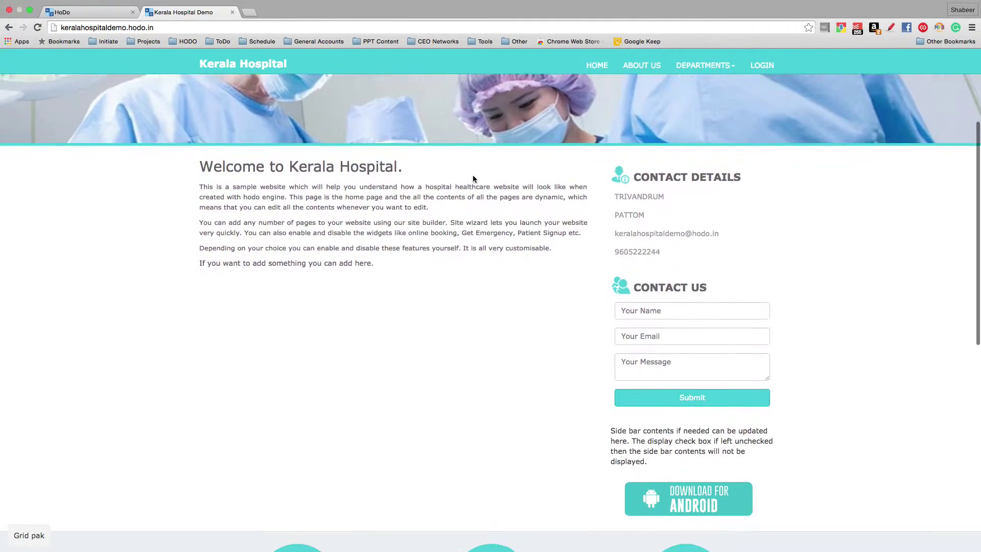
scroll(473, 179, down, 3)
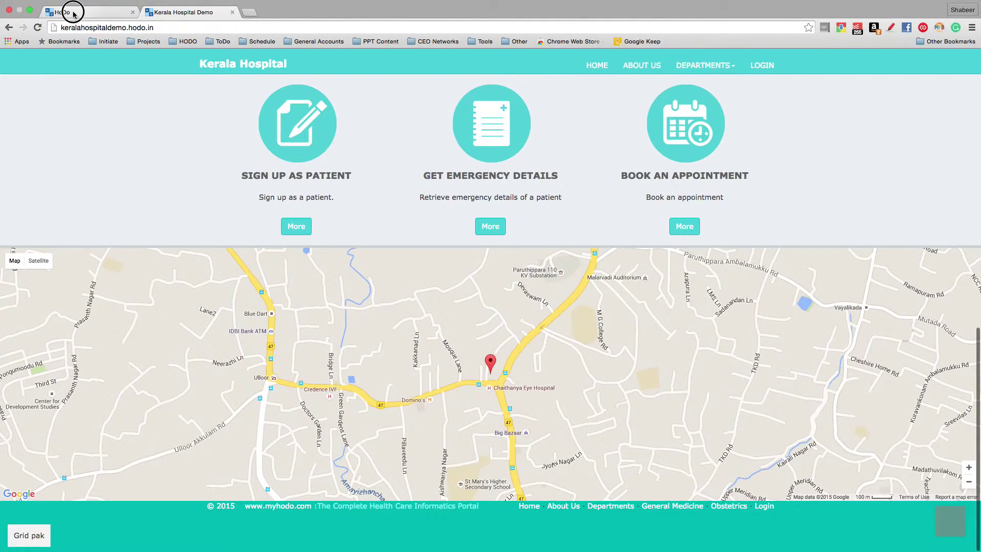
- Return to the HoDo administration site and open the website's contents in the Site Builder
click(69, 12)
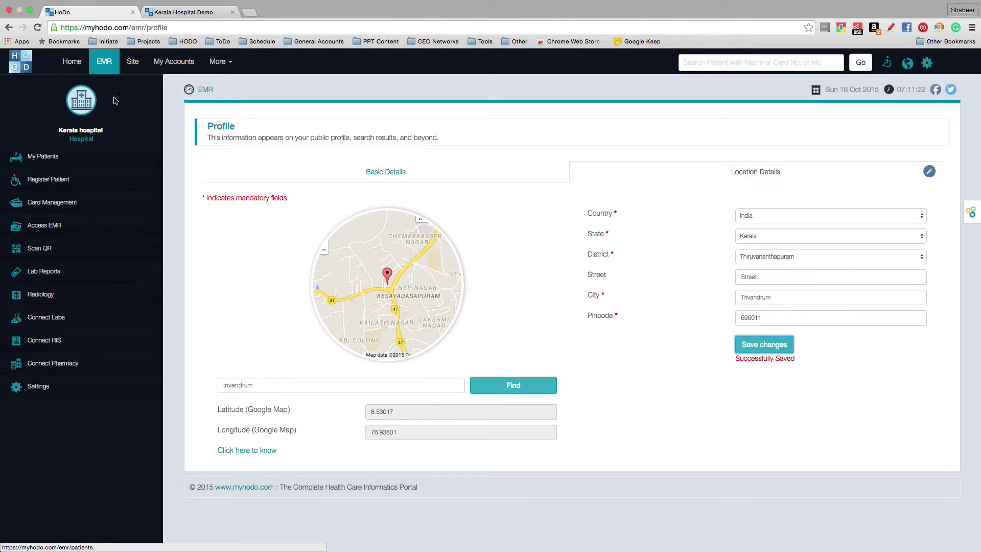
click(132, 71)
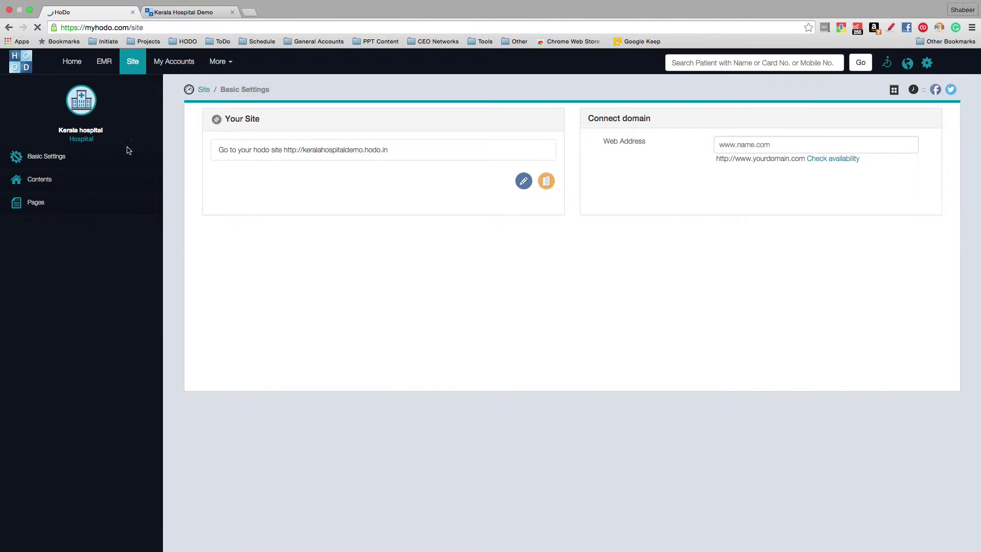
click(34, 182)
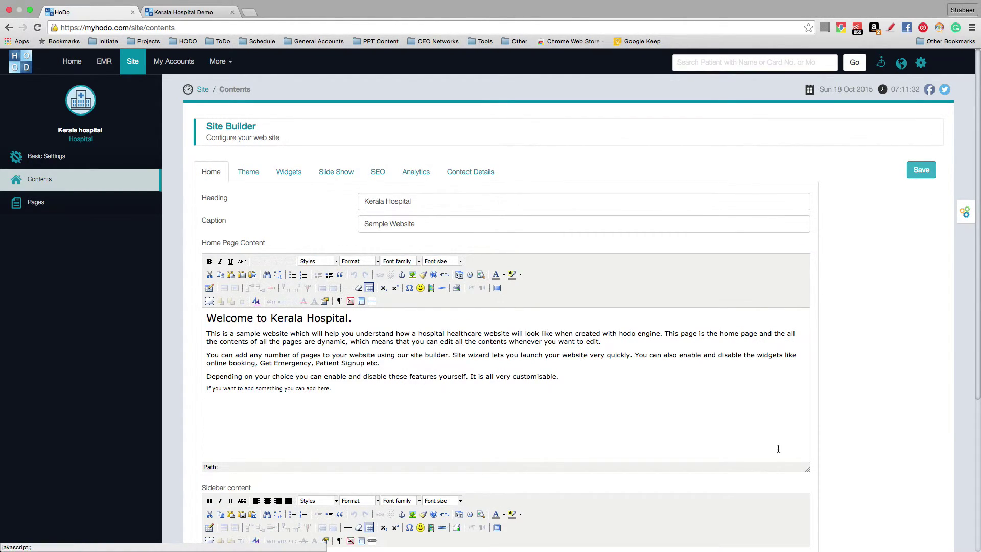
click(28, 11)
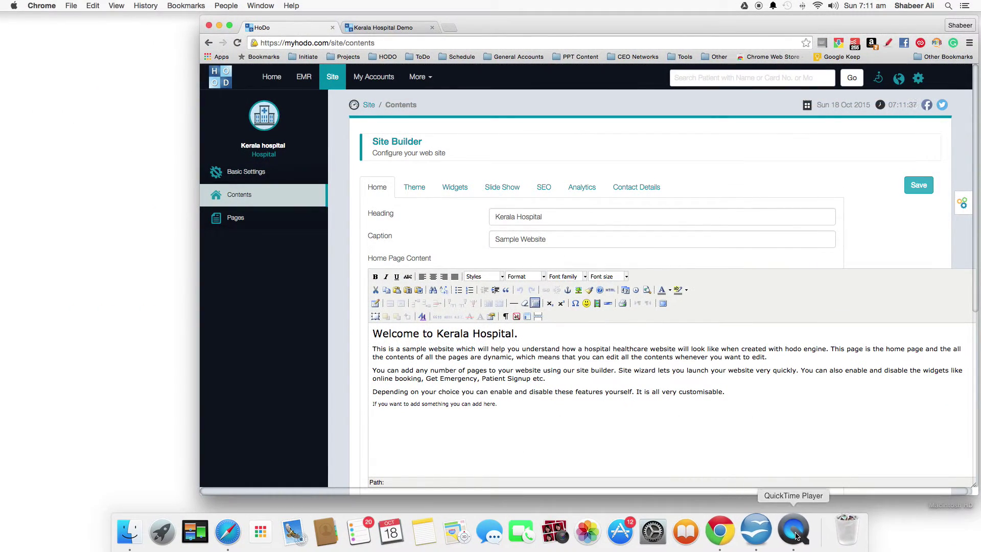
click(795, 534)
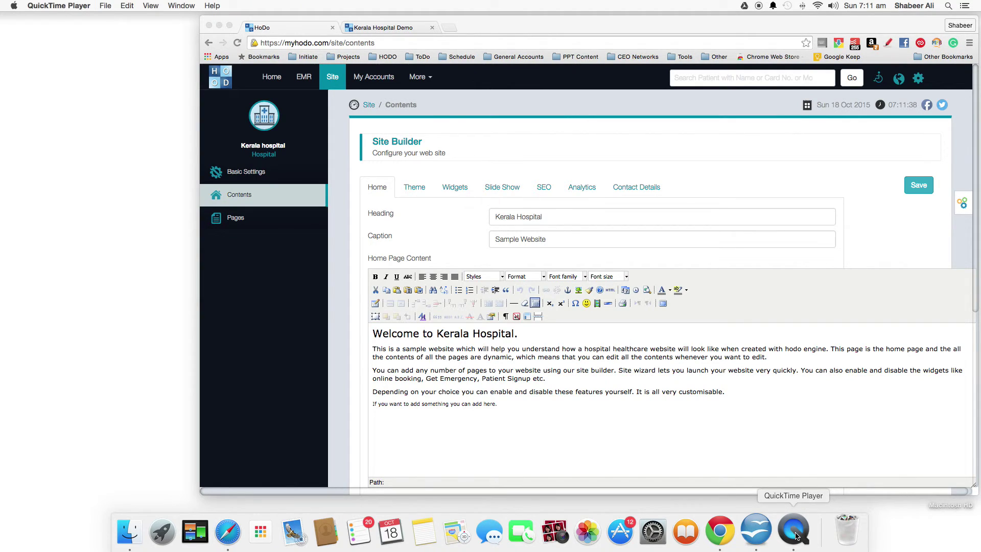